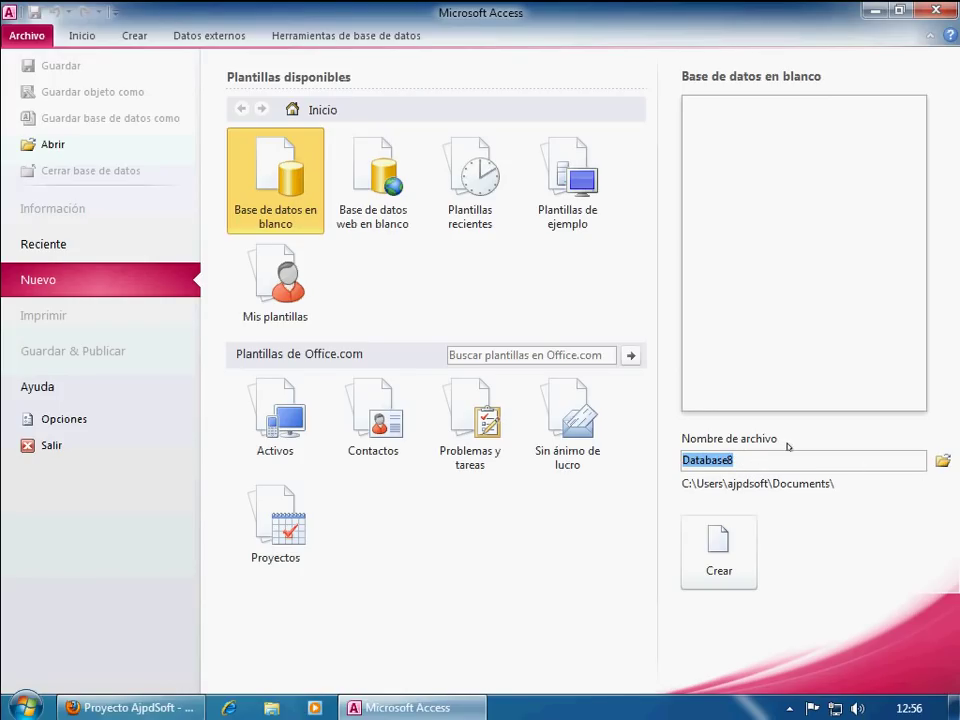
# Step: Create a blank database named facturas_clientes and close its default empty table
pyautogui.write('factur')
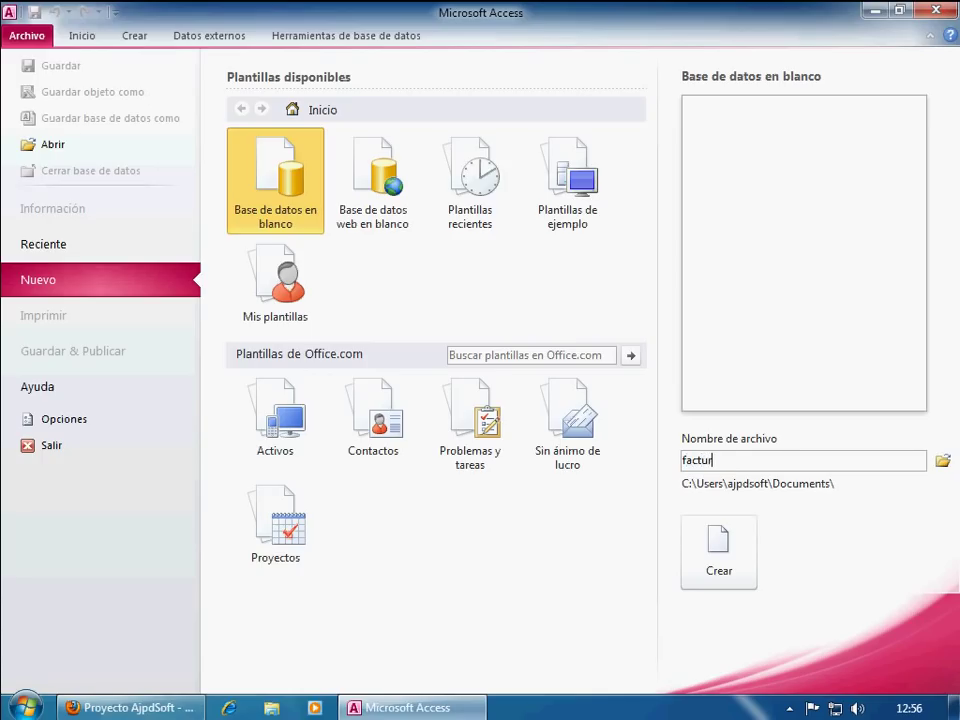
pyautogui.write('as_cliente')
pyautogui.write('s')
pyautogui.press('Return')
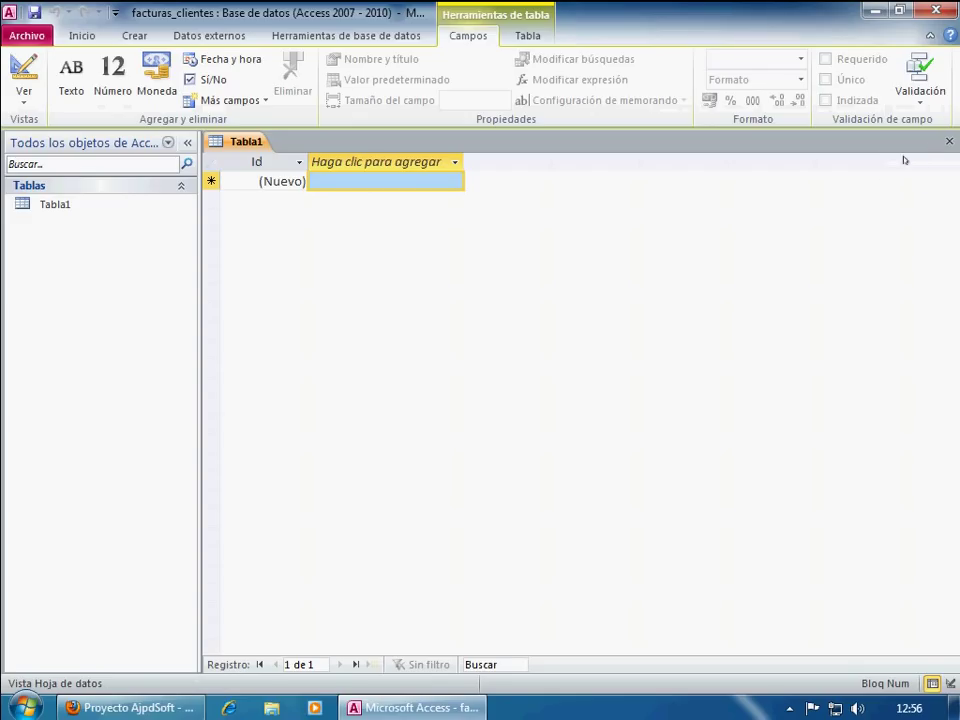
pyautogui.click(950, 143)
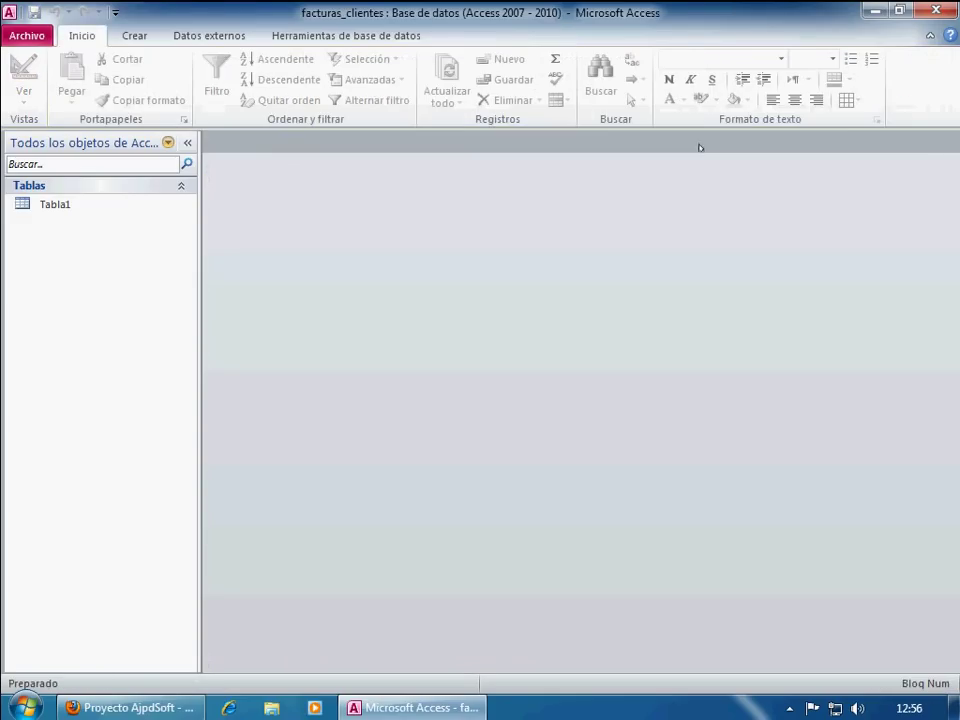
# Step: Start a new table in design view with an Autonumeración field named codigo and make it the primary key
pyautogui.click(136, 37)
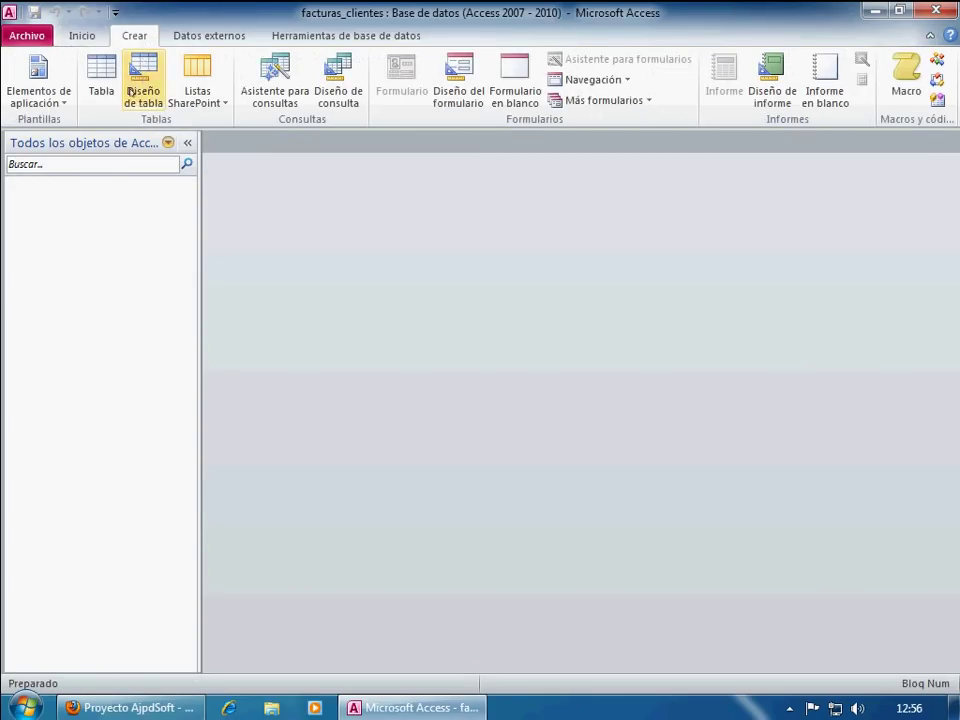
pyautogui.click(141, 85)
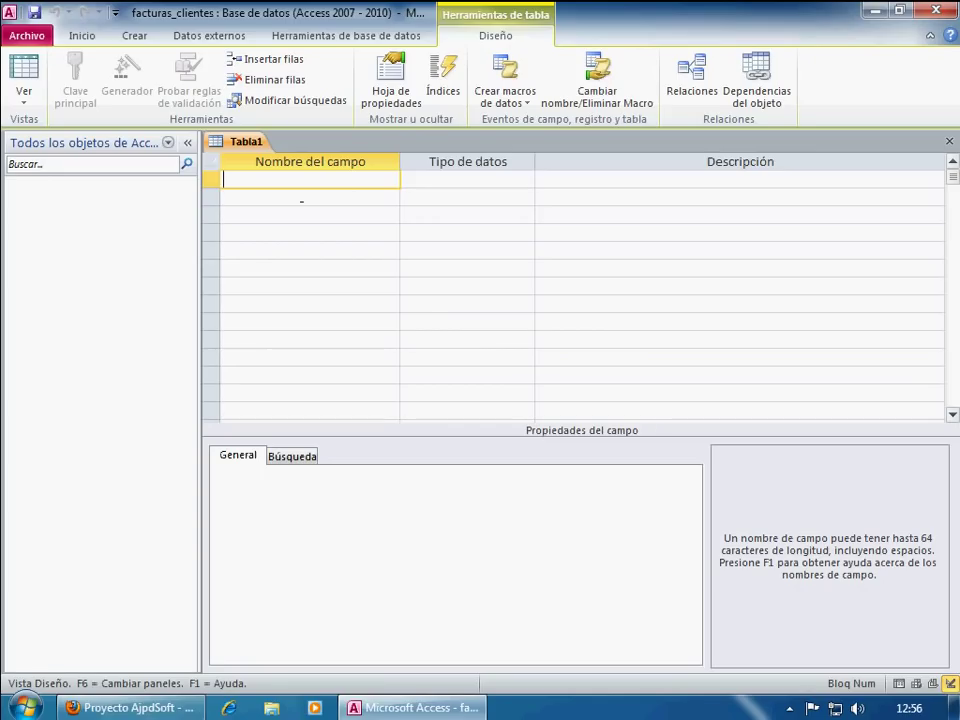
pyautogui.write('codigo')
pyautogui.press('Tab')
pyautogui.click(525, 180)
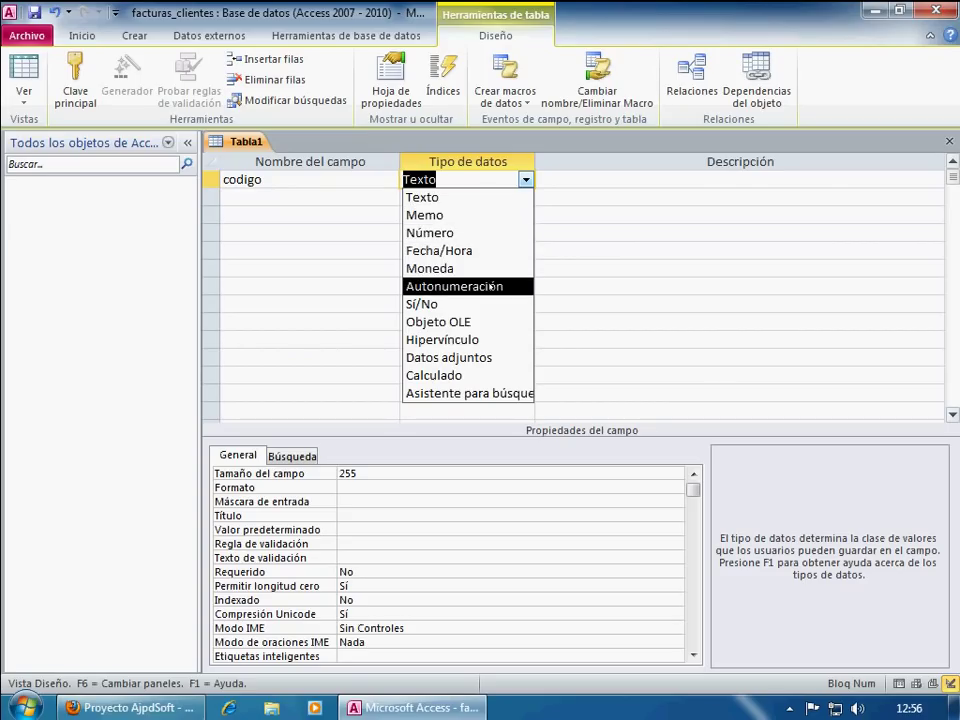
pyautogui.click(506, 286)
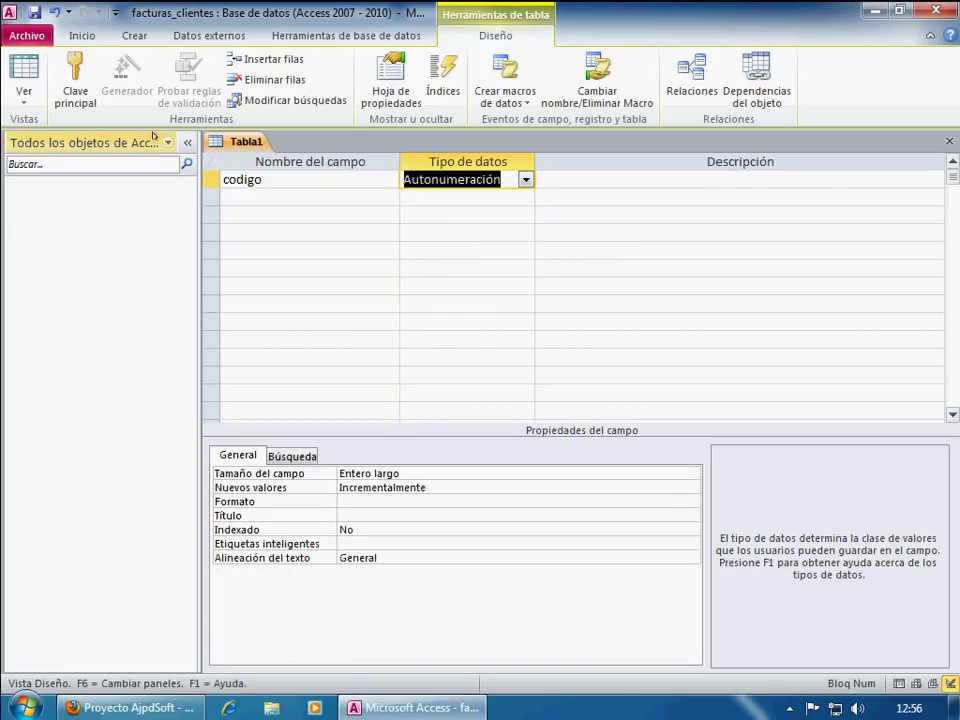
pyautogui.click(211, 179)
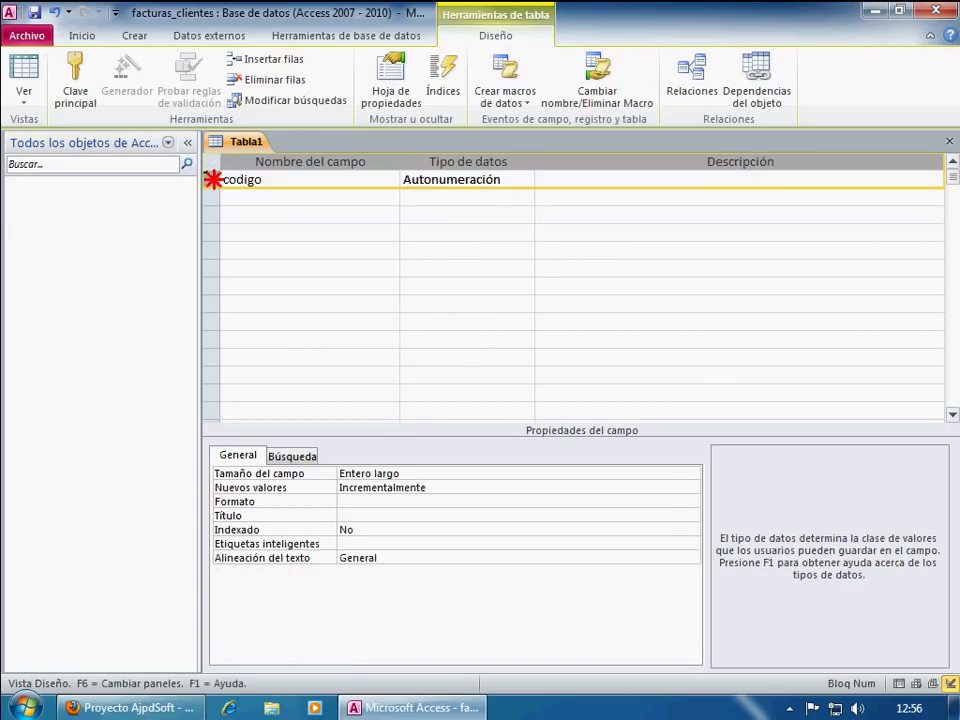
pyautogui.click(83, 95)
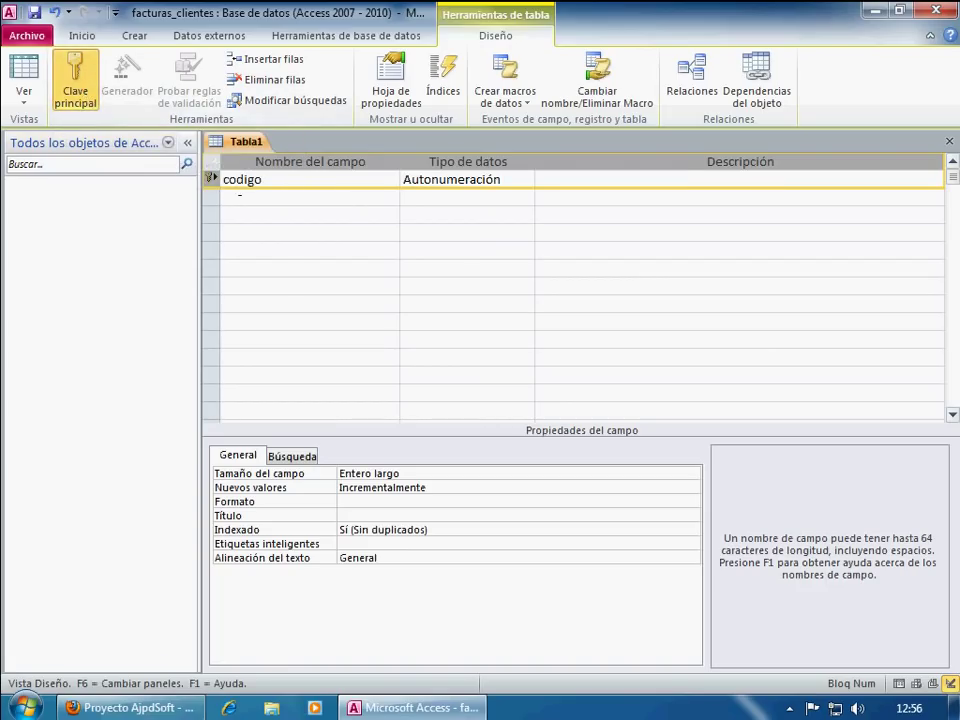
# Step: Add a Texto field named numero below codigo and set its field size to 20
pyautogui.click(240, 198)
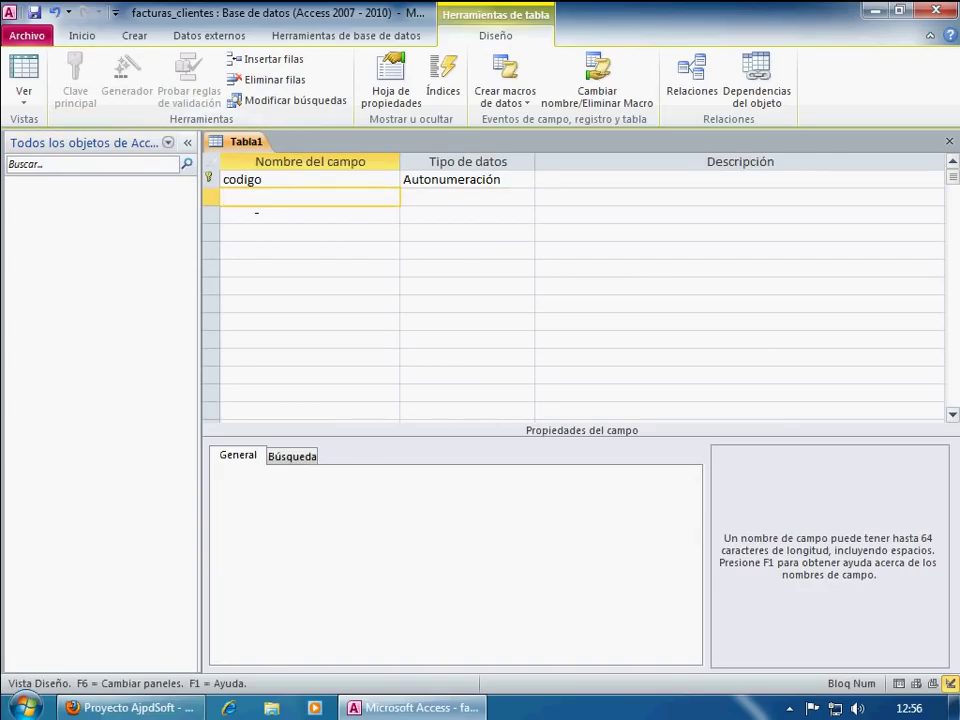
pyautogui.write('numero')
pyautogui.press('Tab')
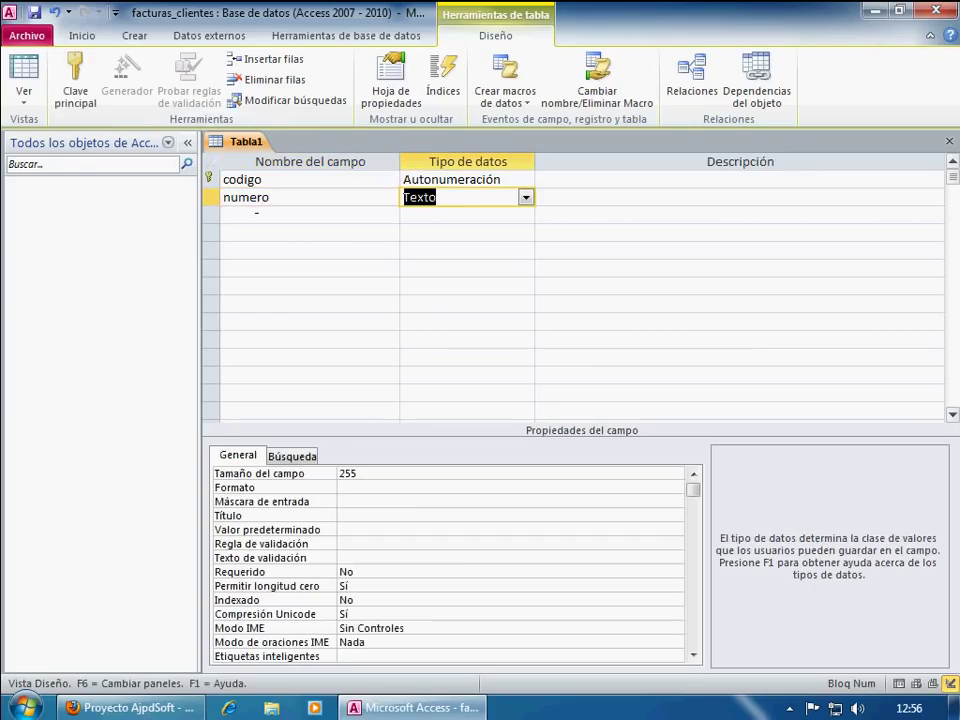
pyautogui.click(340, 473)
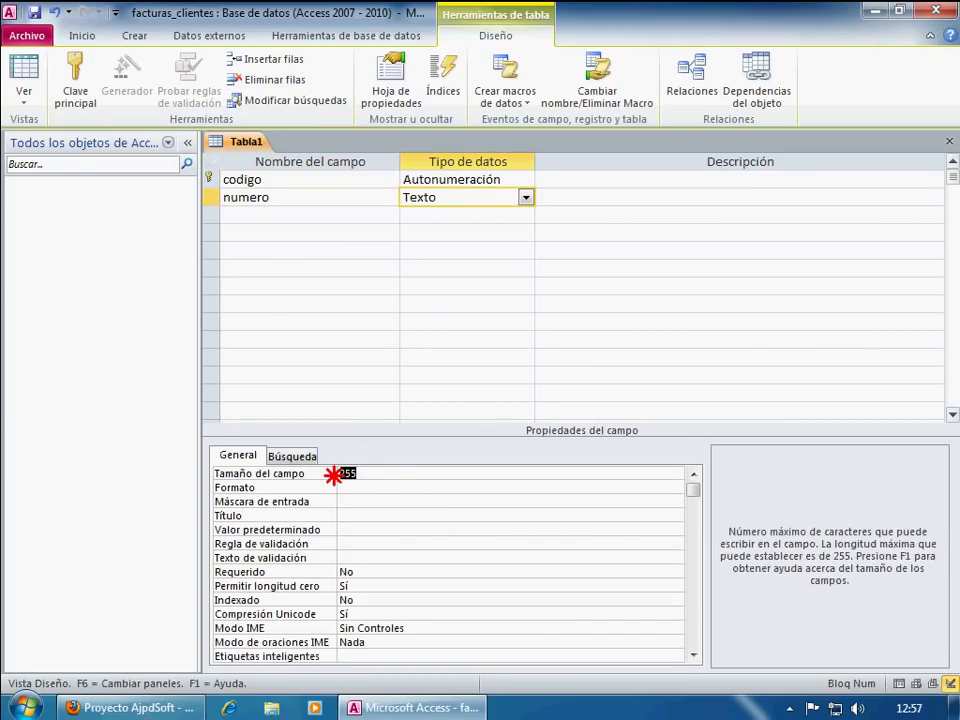
pyautogui.write('20')
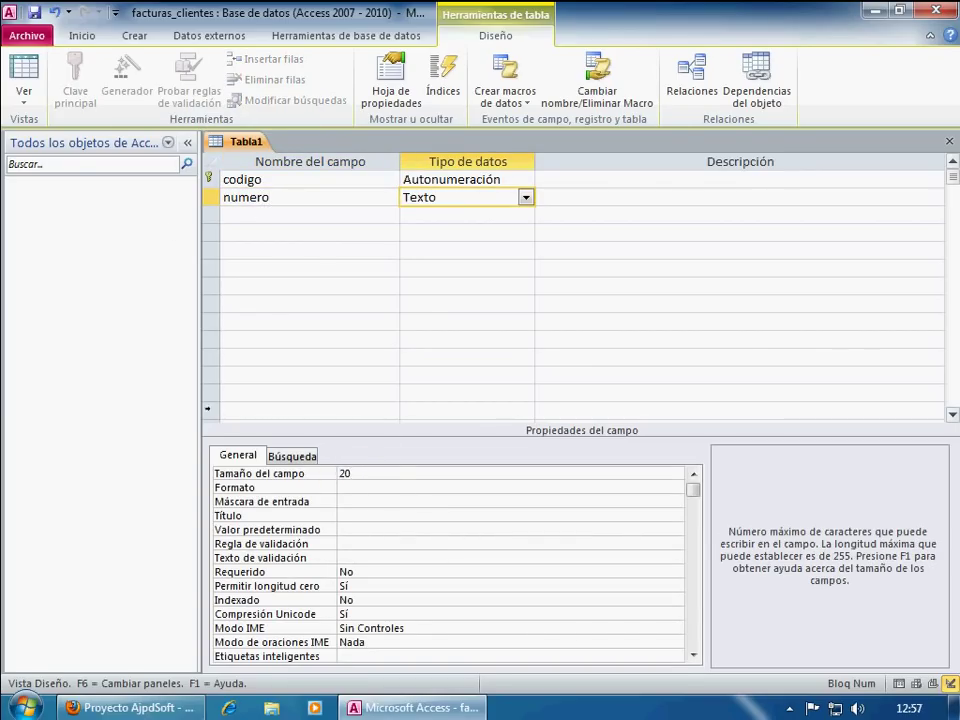
# Step: Add a Fecha/Hora field named fecha and set its format to Fecha corta
pyautogui.click(259, 217)
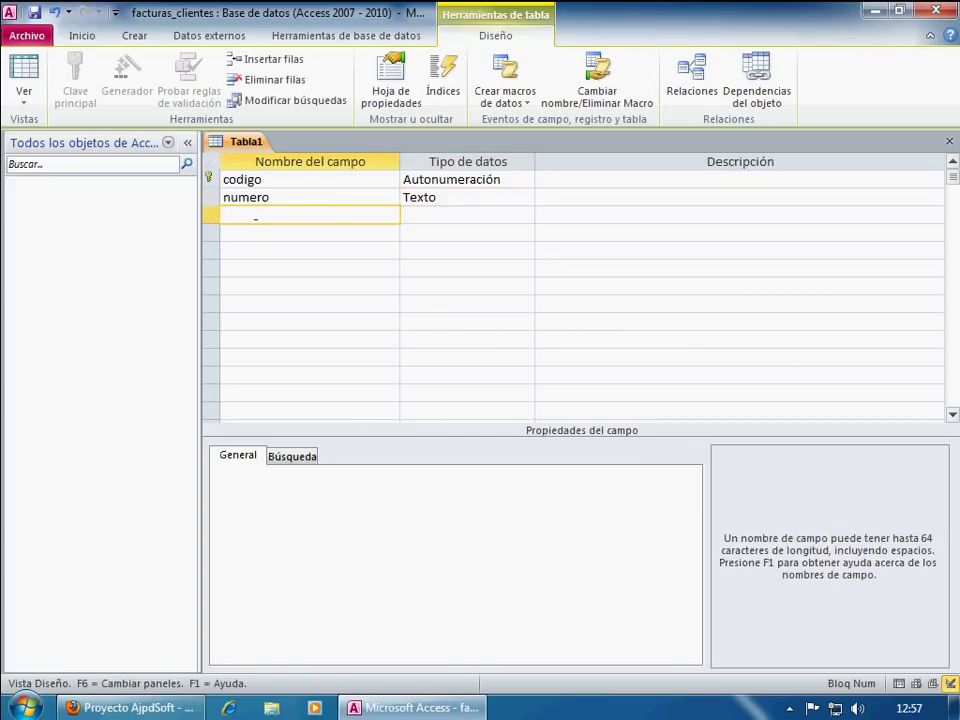
pyautogui.write('fecha')
pyautogui.press('Tab')
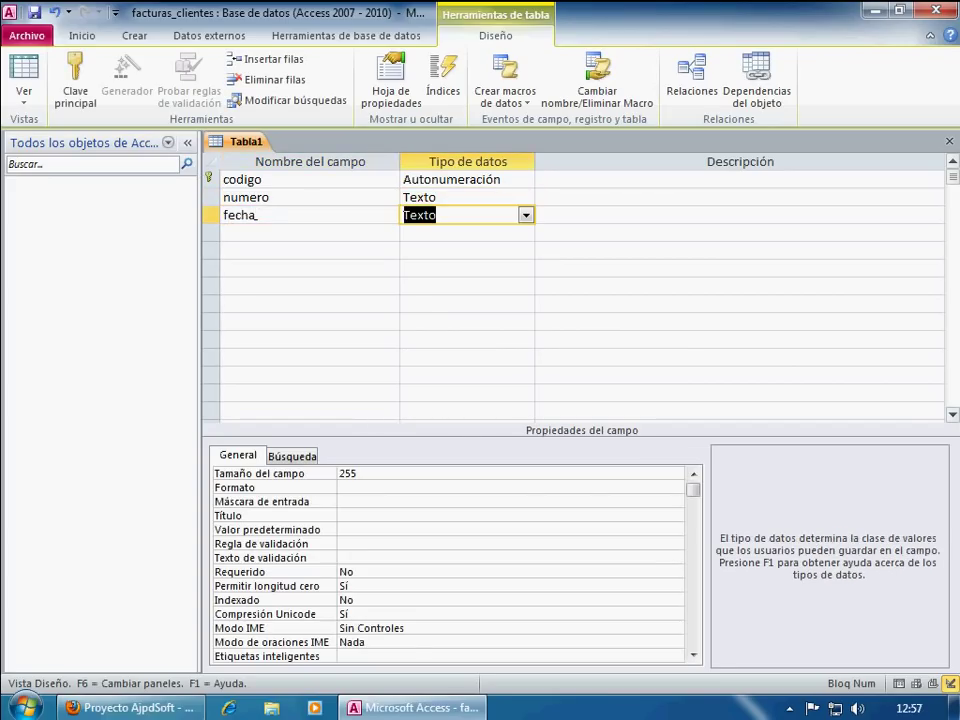
pyautogui.click(439, 216)
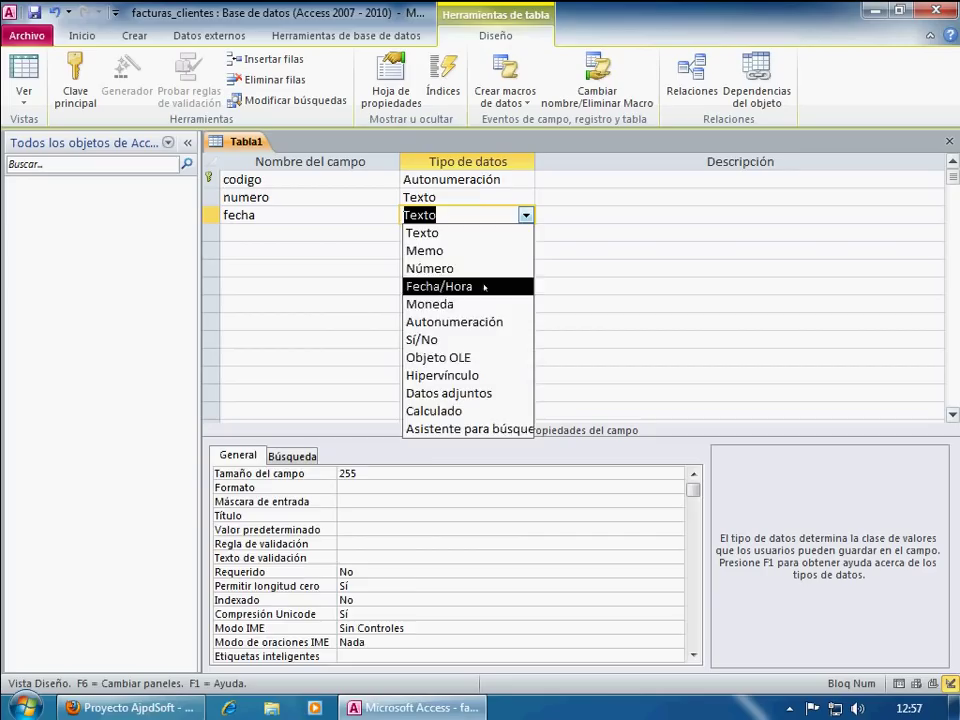
pyautogui.click(430, 285)
pyautogui.click(414, 472)
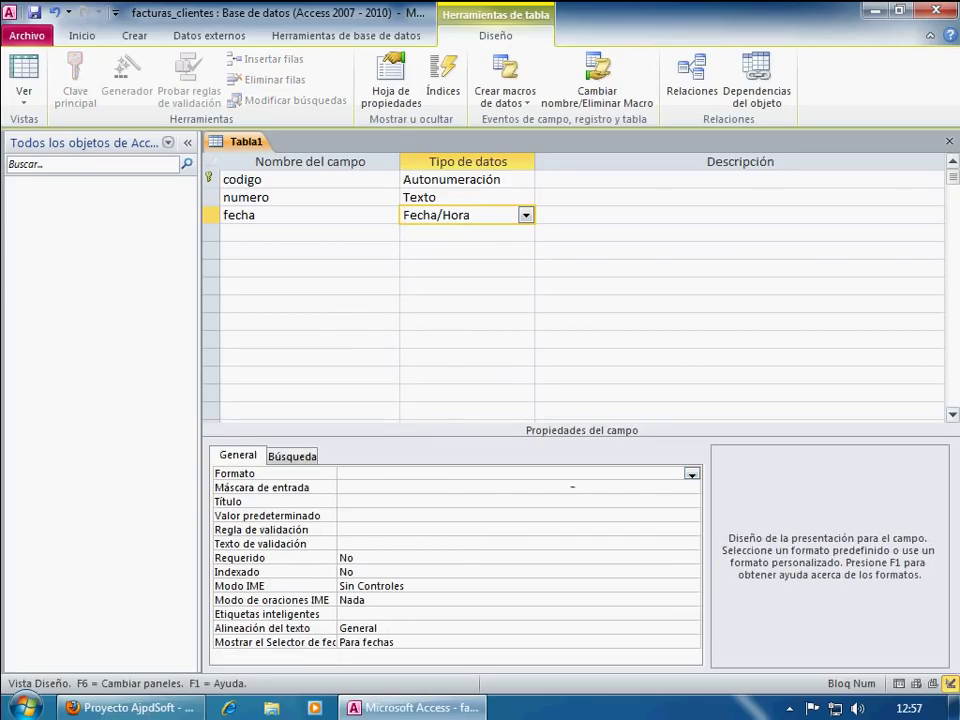
pyautogui.click(689, 473)
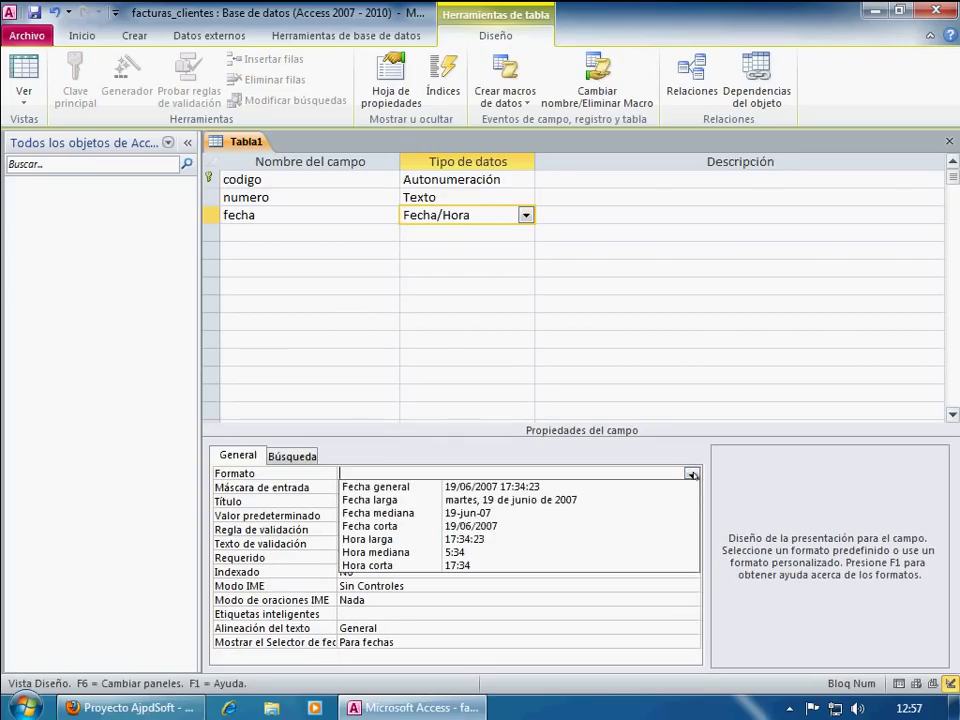
pyautogui.click(513, 525)
# Step: Add a field named importe with the Moneda data type below fecha
pyautogui.click(252, 232)
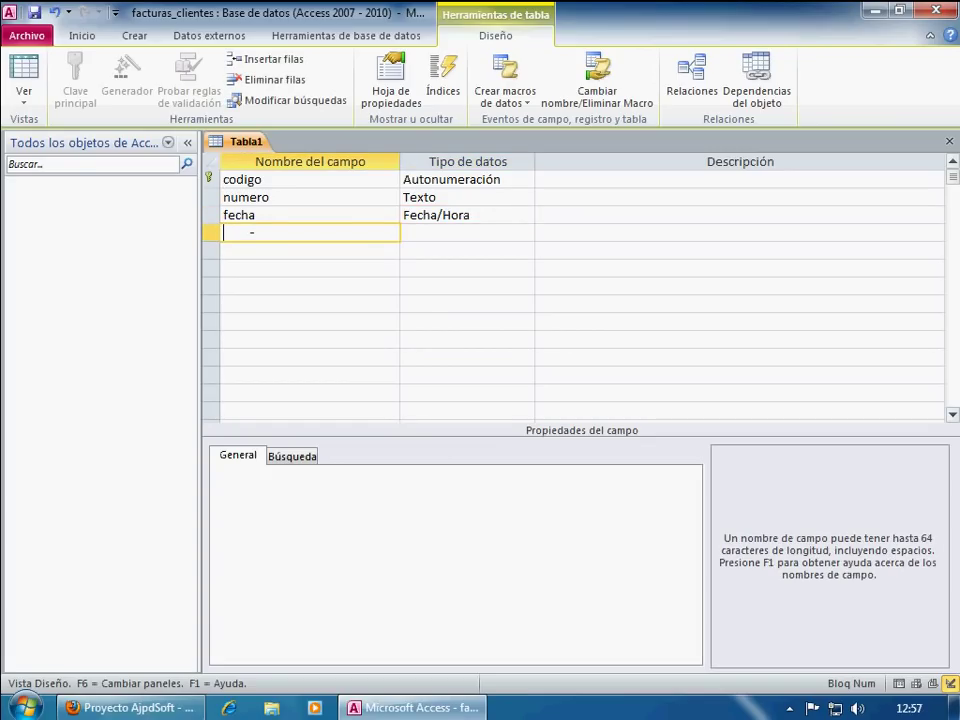
pyautogui.write('importe')
pyautogui.press('Tab')
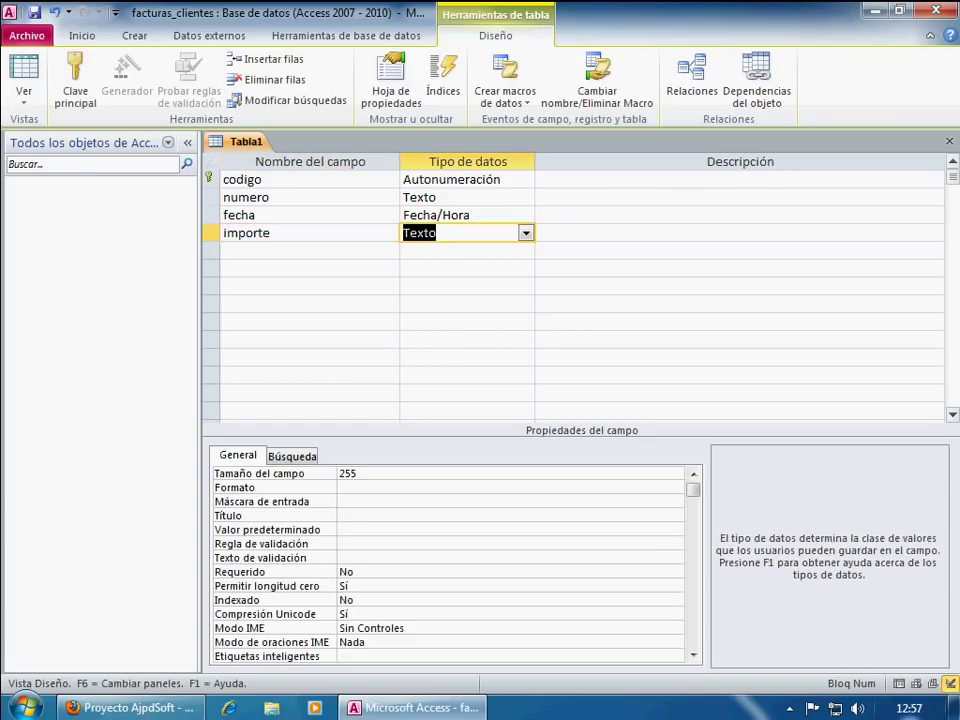
pyautogui.click(522, 232)
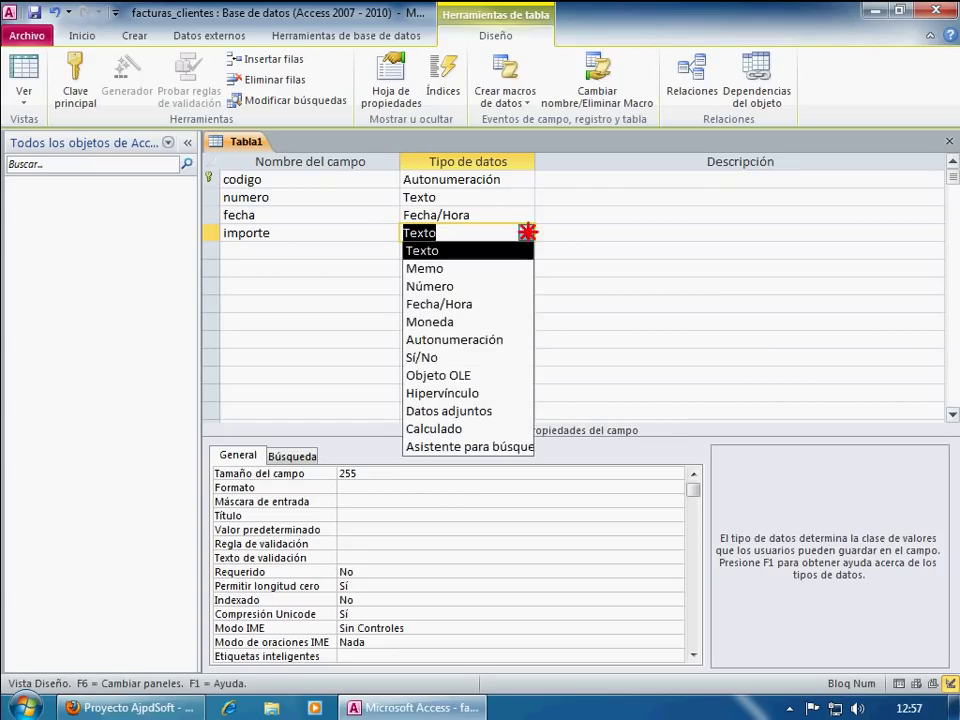
pyautogui.click(484, 321)
# Step: Add a field named codigocliente with the Número data type below importe
pyautogui.click(333, 251)
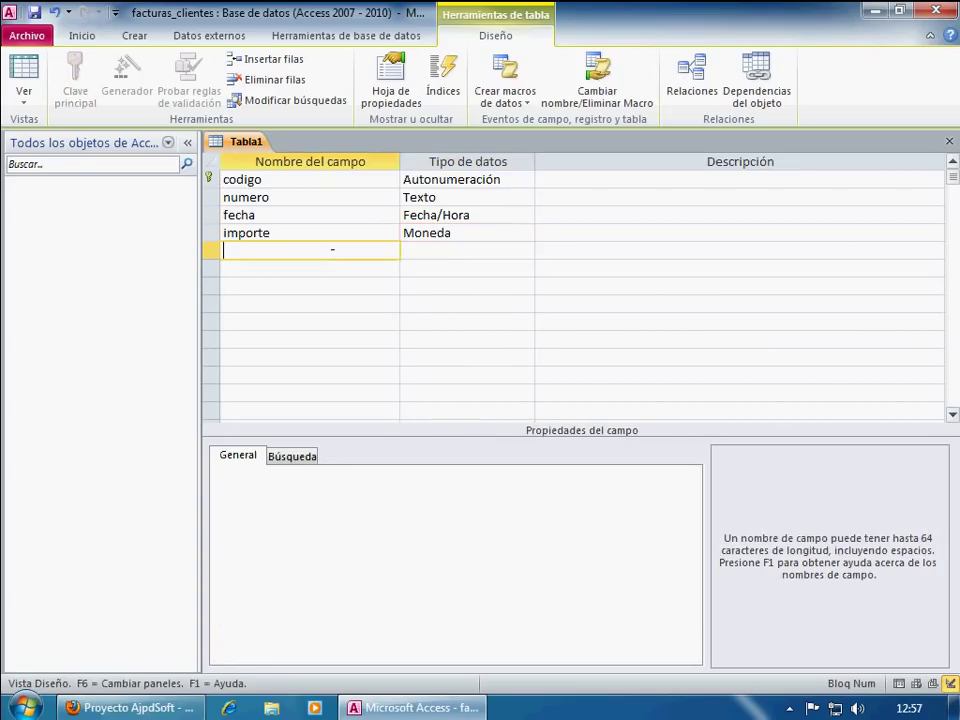
pyautogui.write('codigocliente')
pyautogui.press('Tab')
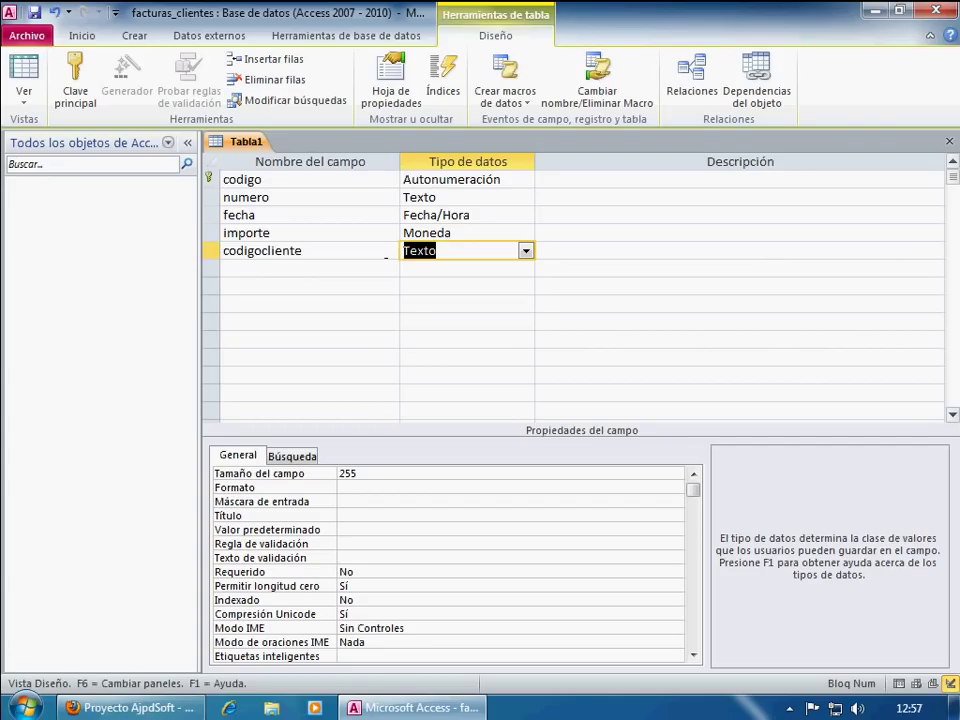
pyautogui.click(525, 251)
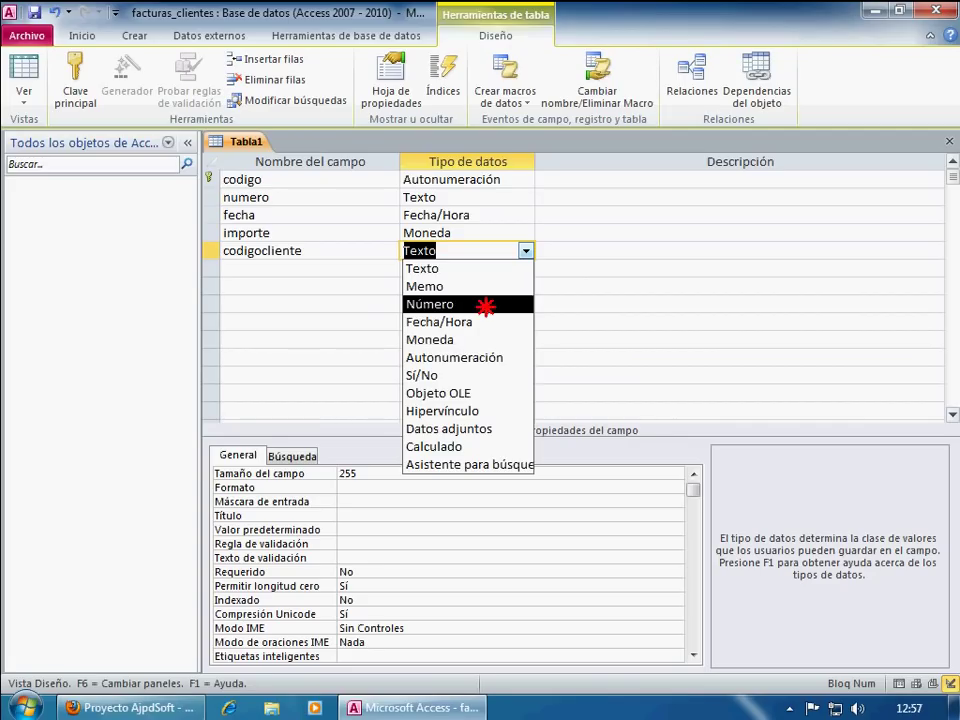
pyautogui.click(485, 305)
pyautogui.click(467, 180)
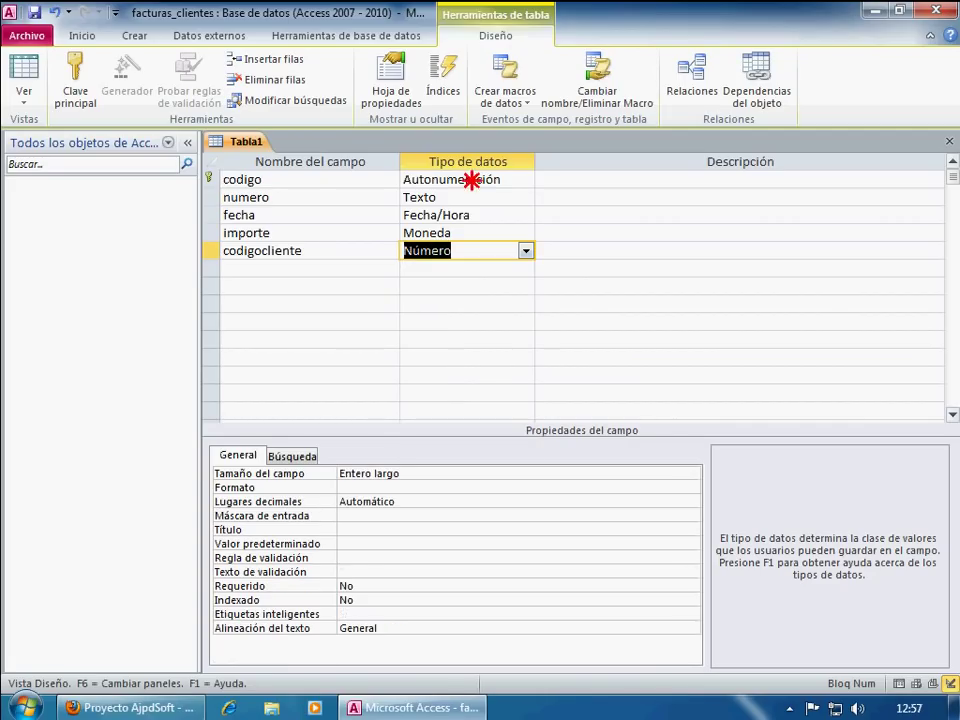
pyautogui.click(460, 251)
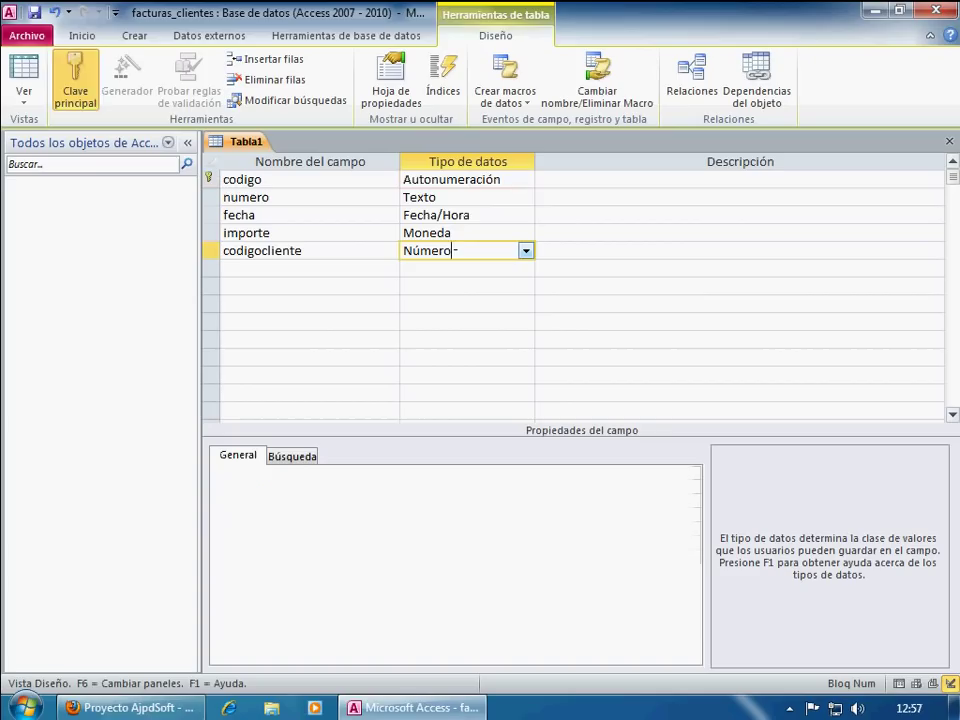
pyautogui.click(313, 266)
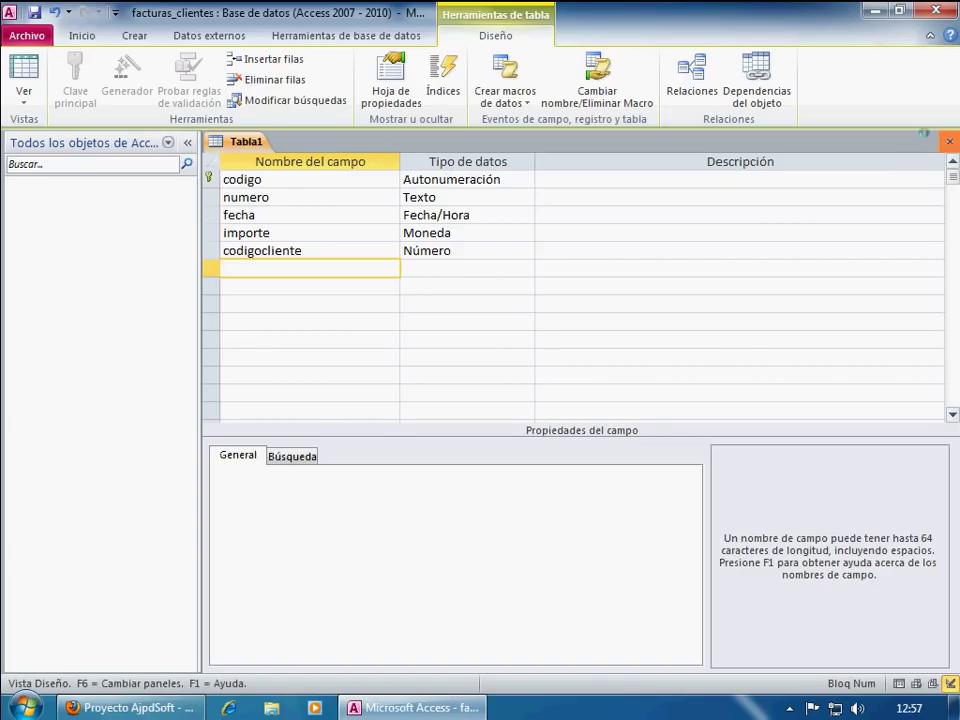
# Step: Close the table design, saving the table under the name factura
pyautogui.click(948, 142)
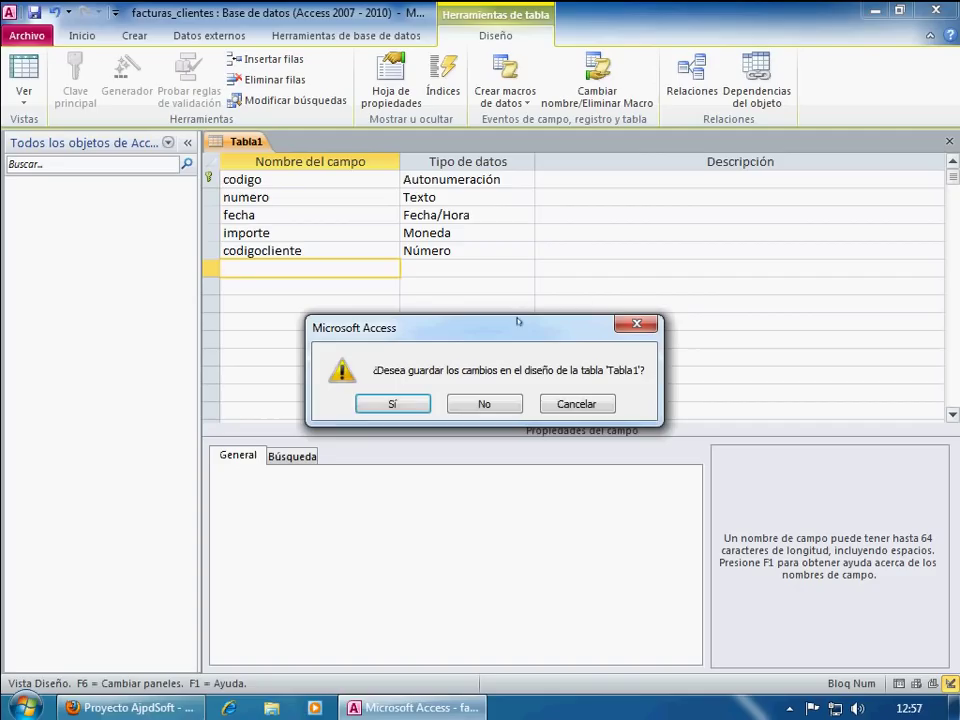
pyautogui.click(392, 404)
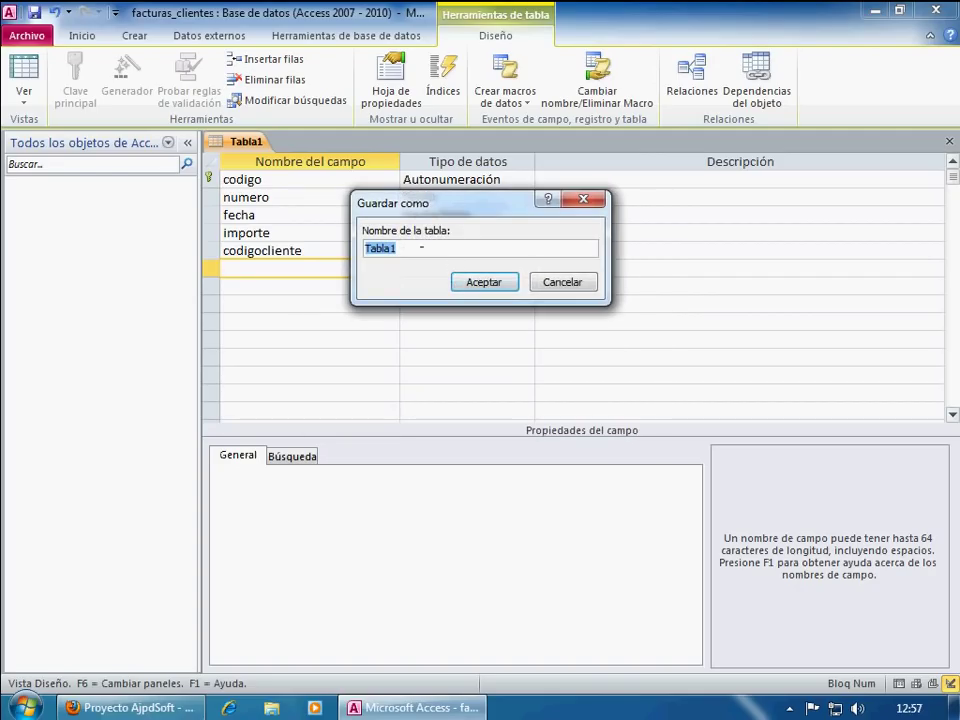
pyautogui.write('factura')
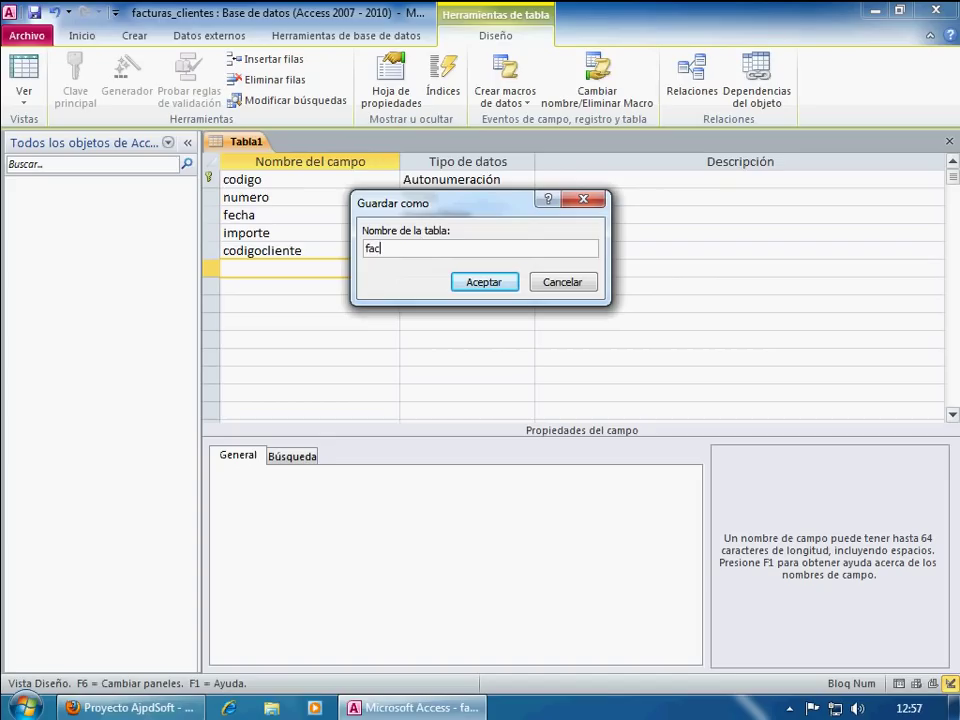
pyautogui.click(466, 283)
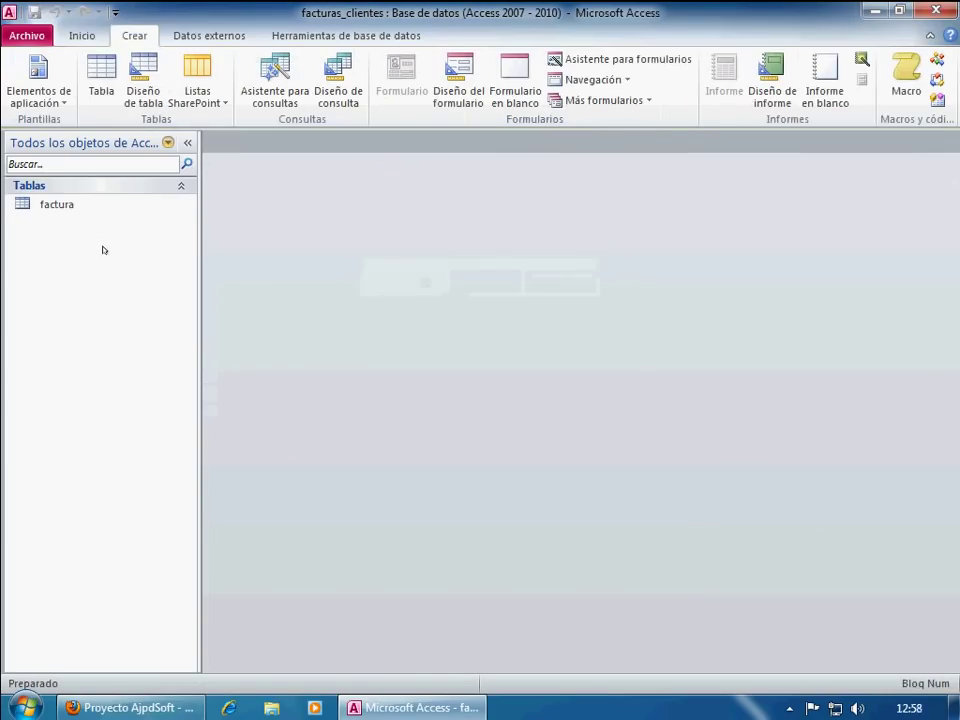
# Step: Start a second table in design view and add a first field named codigo with the Autonumeración data type
pyautogui.click(145, 84)
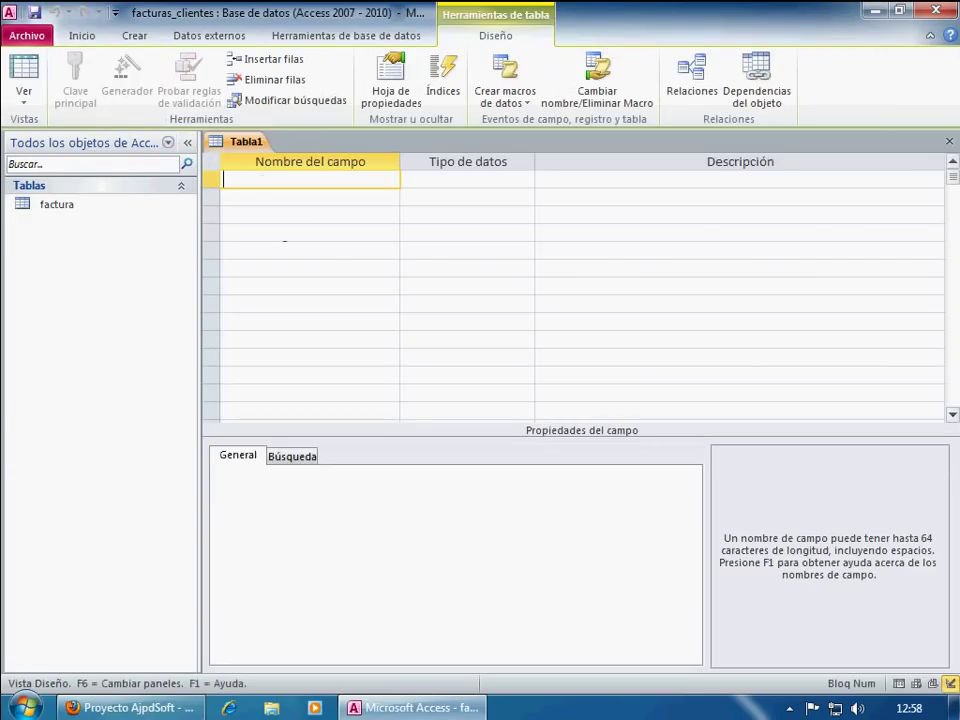
pyautogui.write('codigo')
pyautogui.press('Tab')
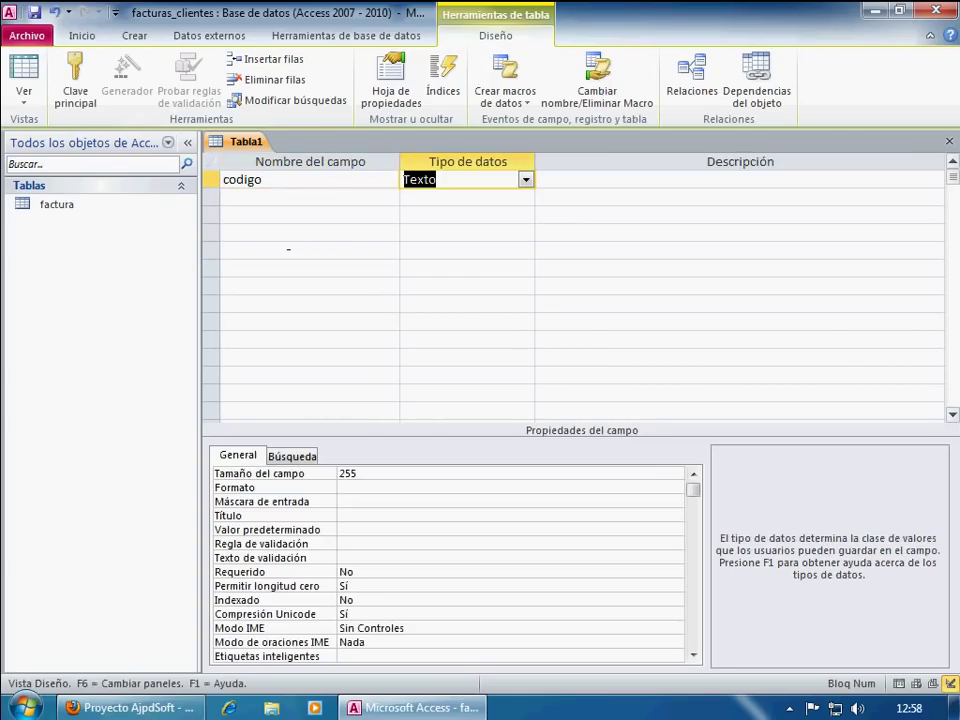
pyautogui.click(500, 179)
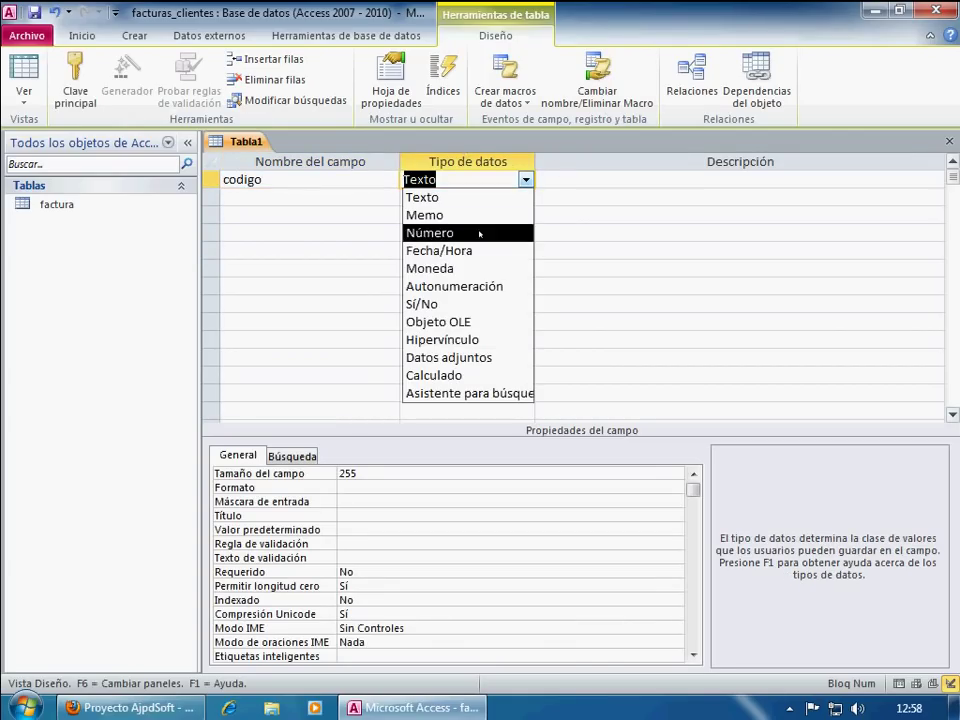
pyautogui.click(470, 286)
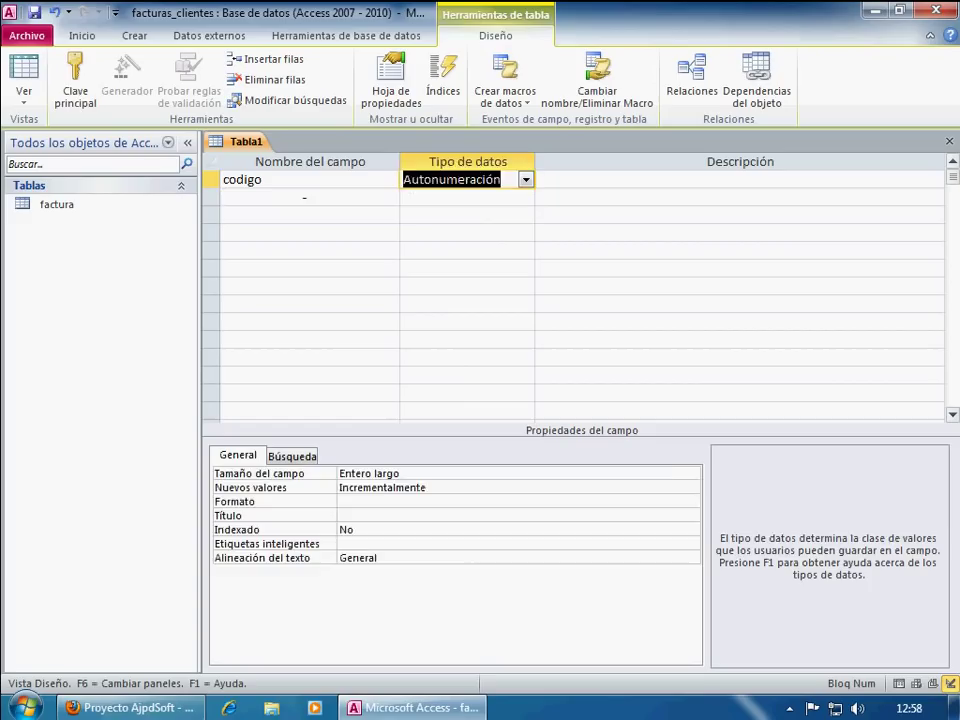
# Step: Make the codigo field the primary key of the new table
pyautogui.click(313, 197)
pyautogui.click(298, 179)
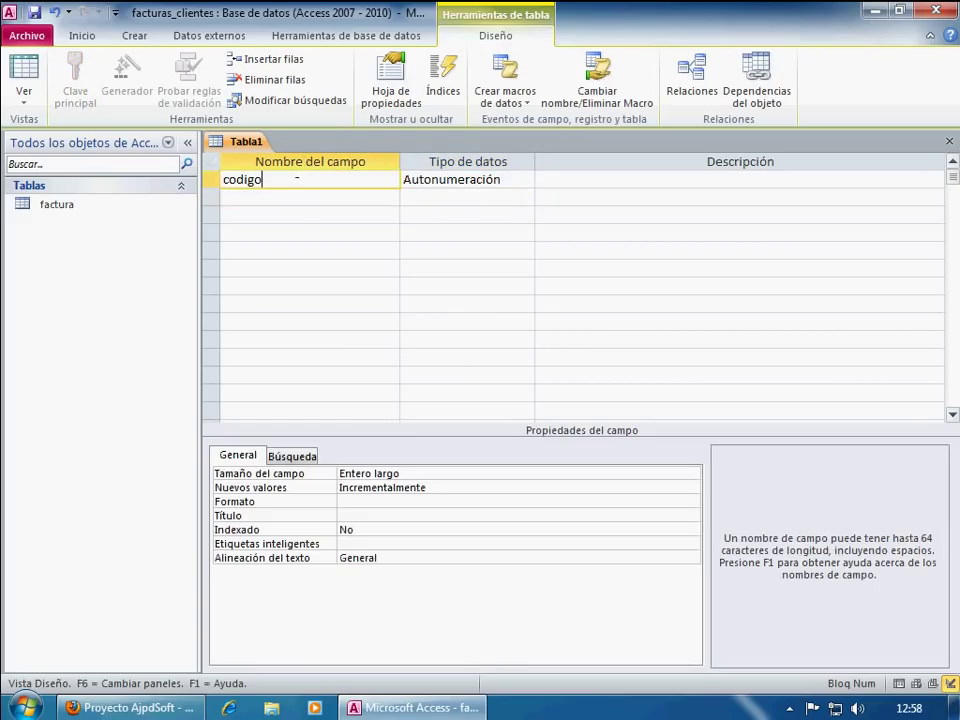
pyautogui.click(209, 179)
pyautogui.click(75, 80)
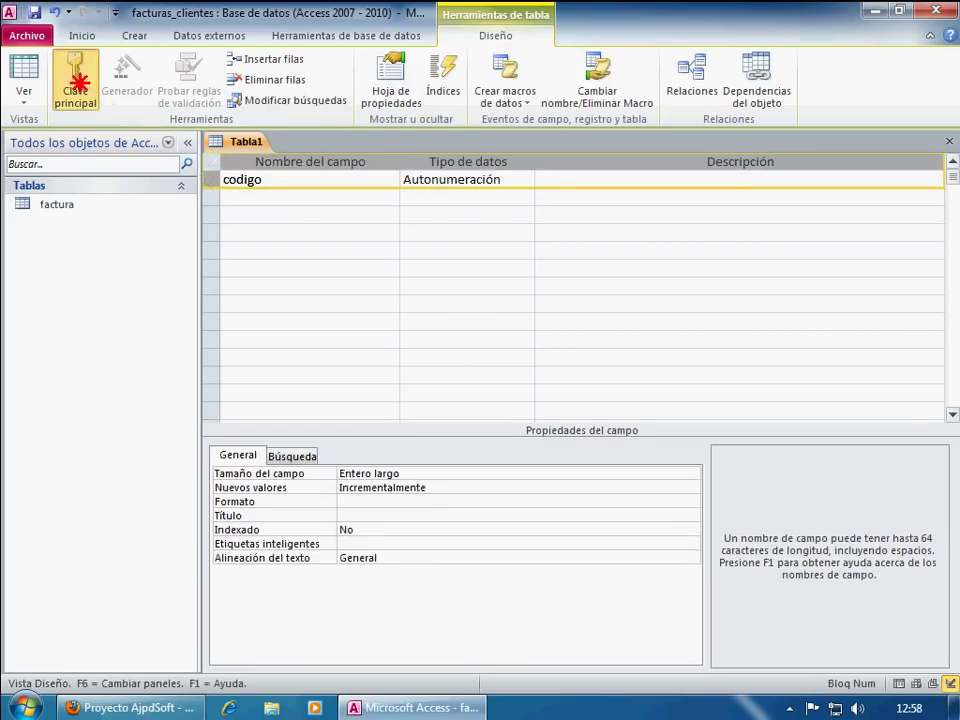
# Step: Add a field named codigofactura with the Número data type below codigo
pyautogui.click(238, 195)
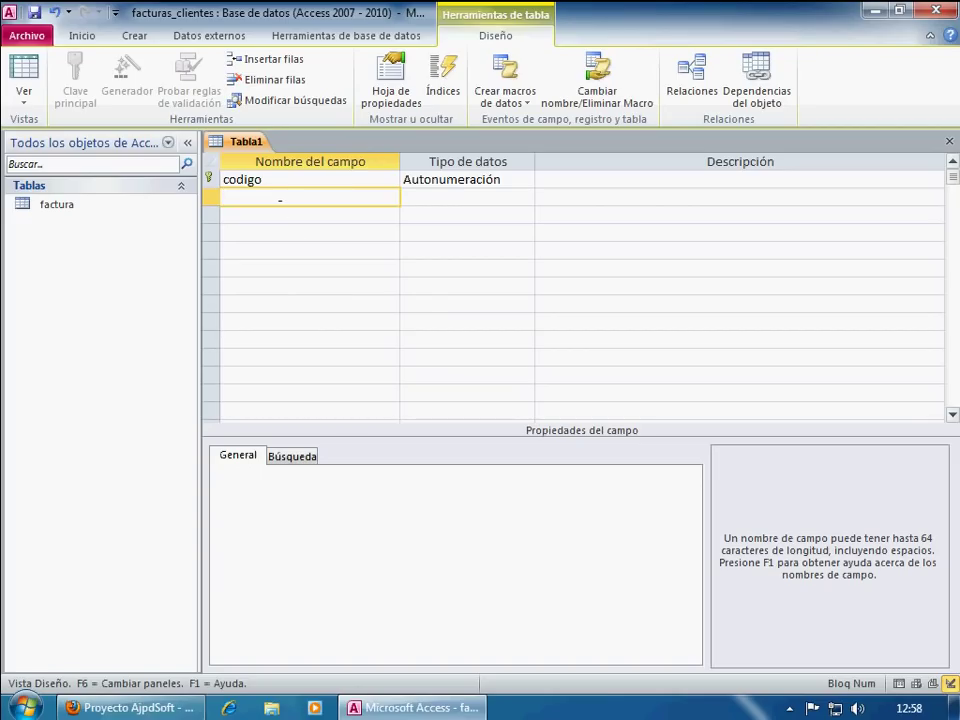
pyautogui.write('codigofactura')
pyautogui.press('Tab')
pyautogui.click(524, 198)
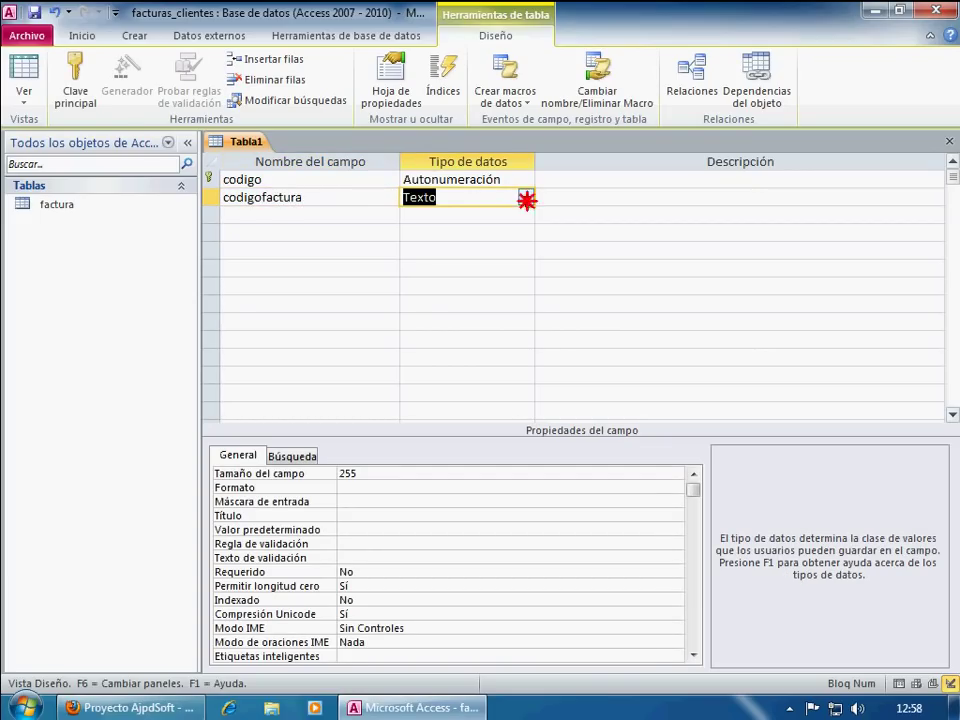
pyautogui.click(499, 249)
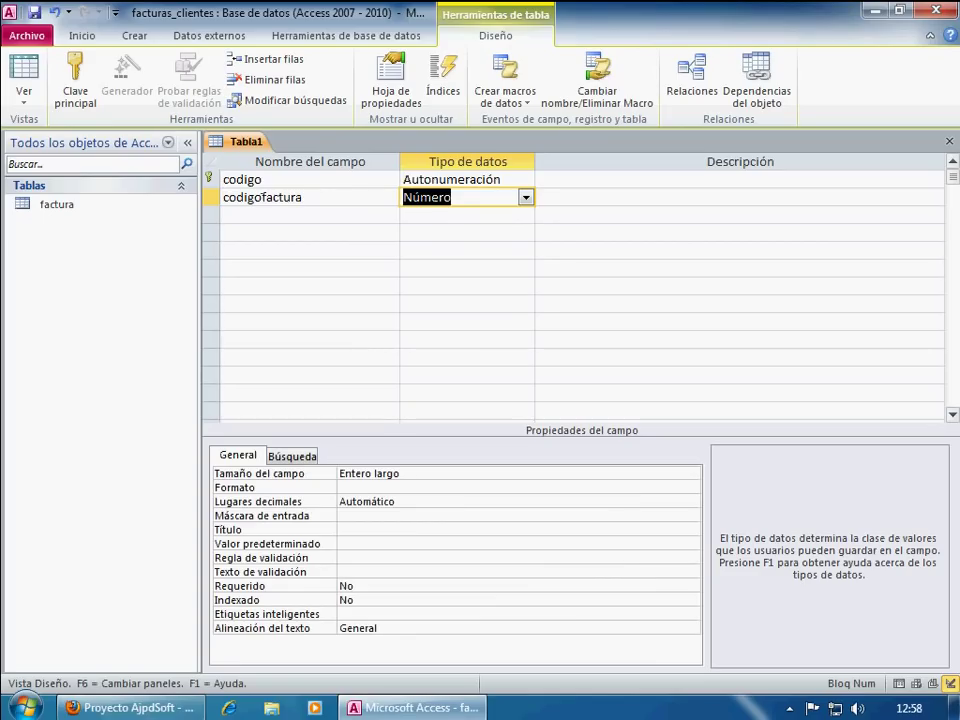
pyautogui.click(209, 191)
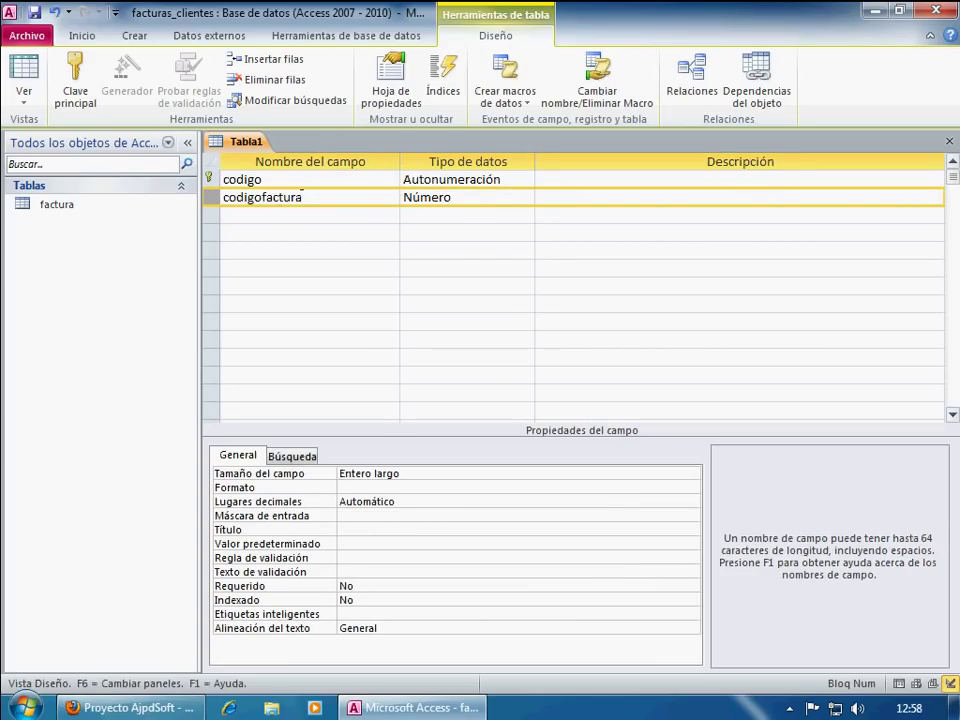
# Step: Add a Texto field named concepto below codigofactura and set its field size to 100
pyautogui.click(309, 214)
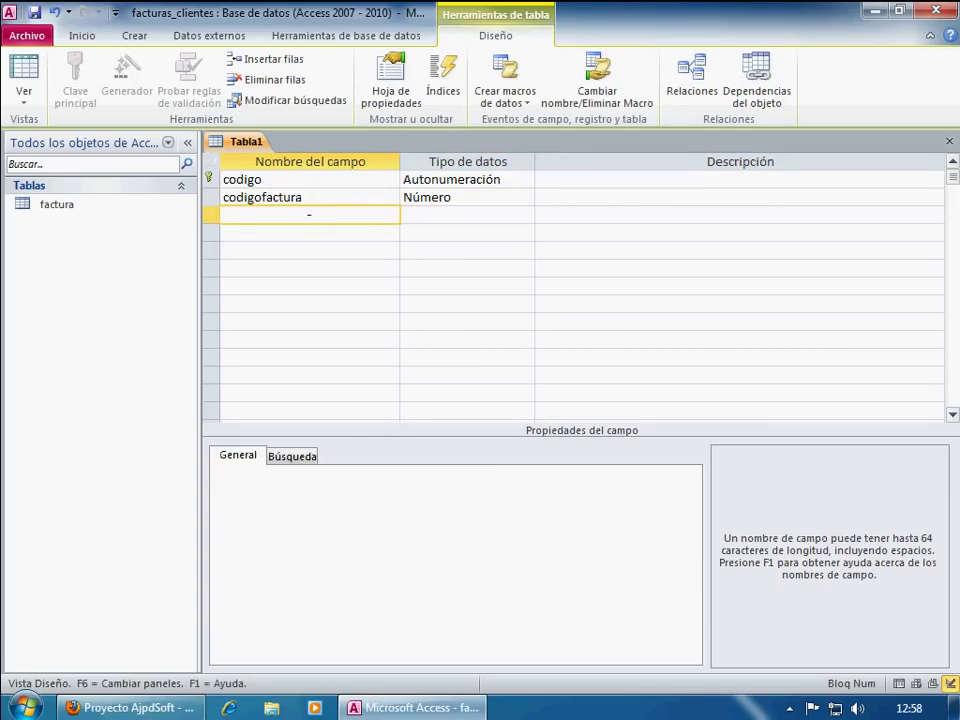
pyautogui.write('concepto')
pyautogui.press('Tab')
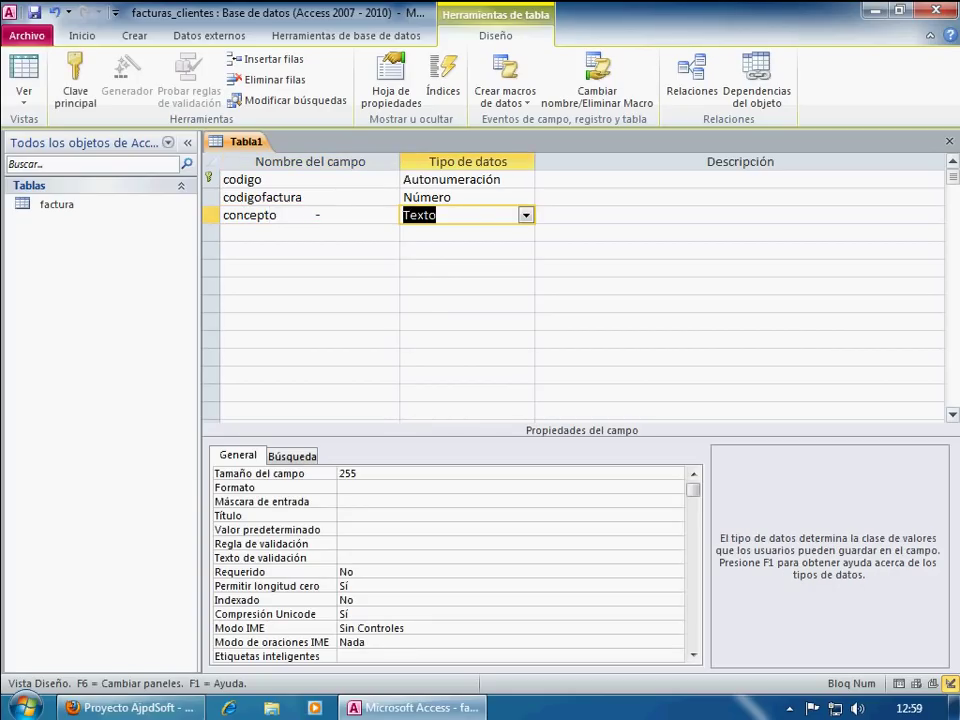
pyautogui.doubleClick(358, 475)
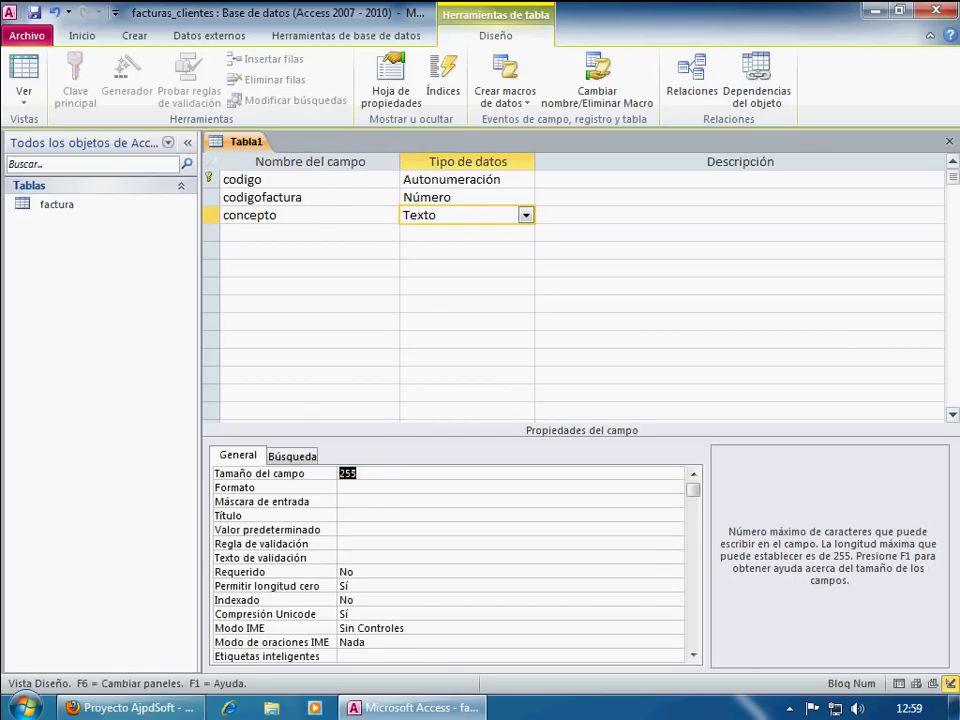
pyautogui.write('100')
# Step: Add a field named cantidad with the Número data type below concepto
pyautogui.click(323, 231)
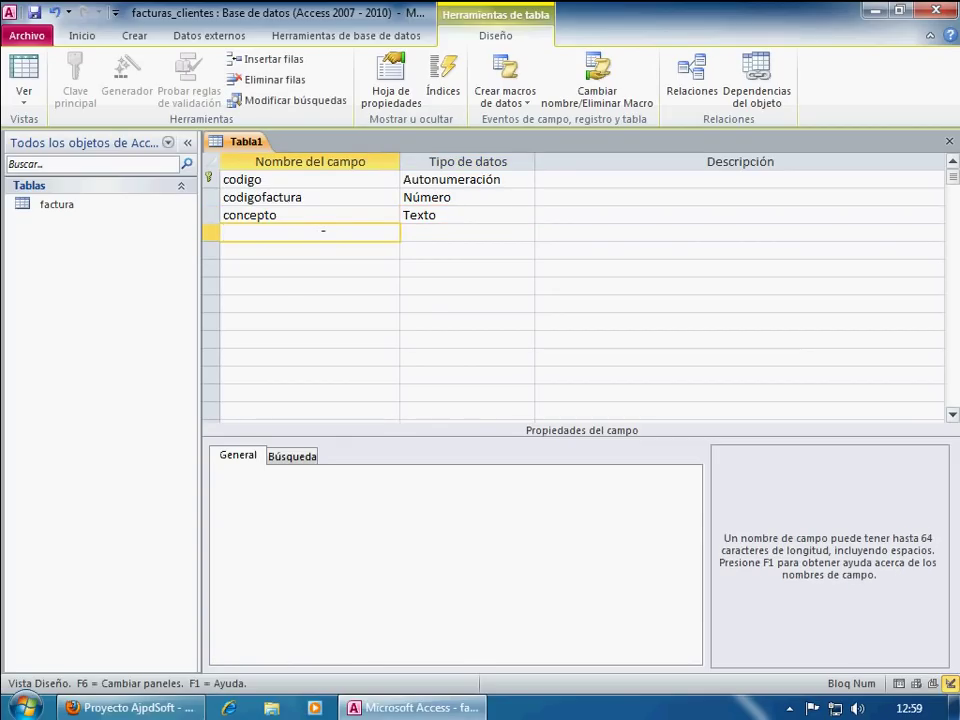
pyautogui.write('cantidad')
pyautogui.click(417, 232)
pyautogui.click(524, 233)
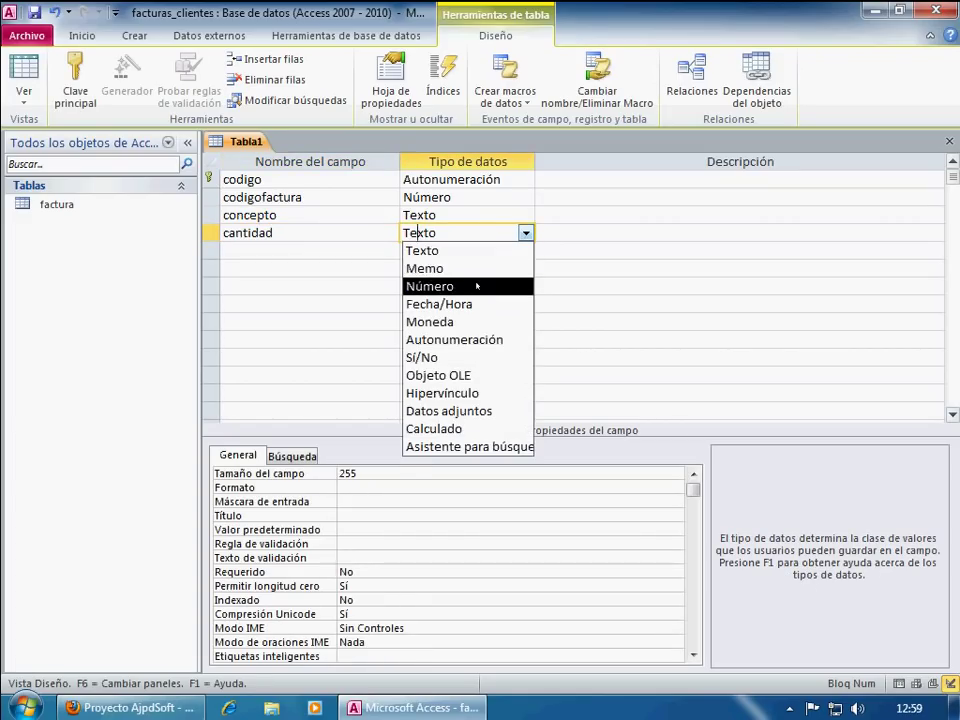
pyautogui.click(508, 285)
# Step: Add a field named precio with the Moneda data type below cantidad
pyautogui.click(279, 250)
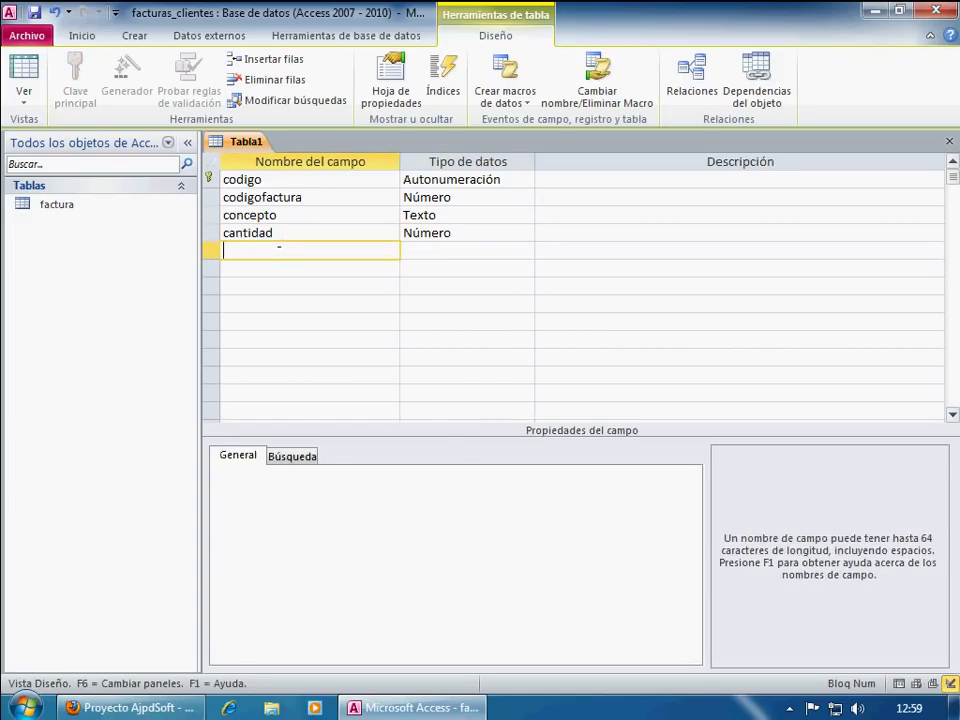
pyautogui.write('precio')
pyautogui.press('Tab')
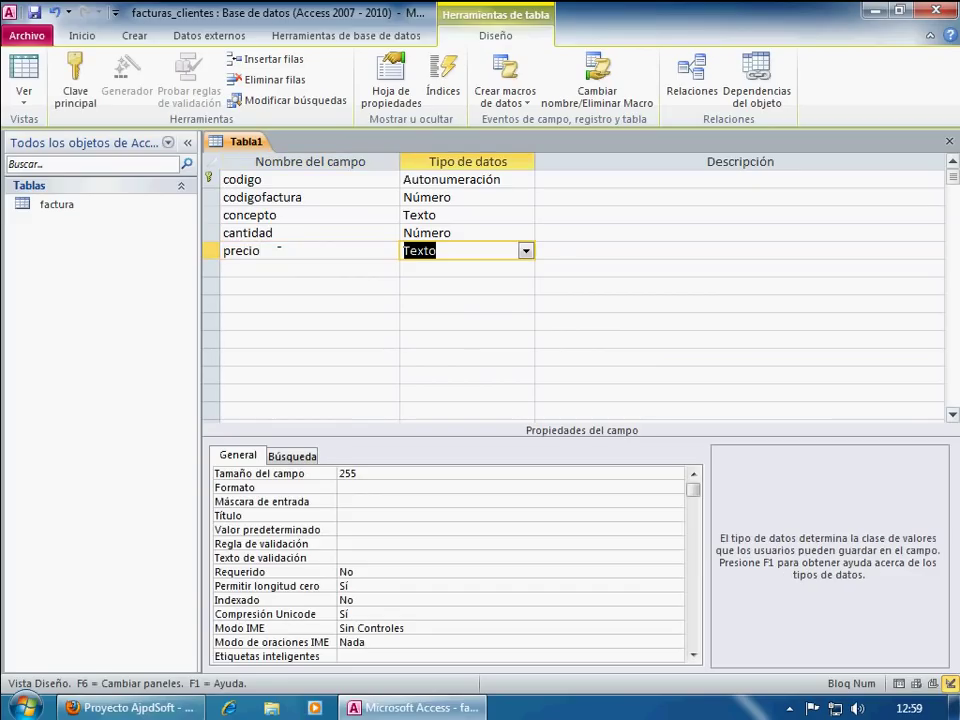
pyautogui.click(525, 251)
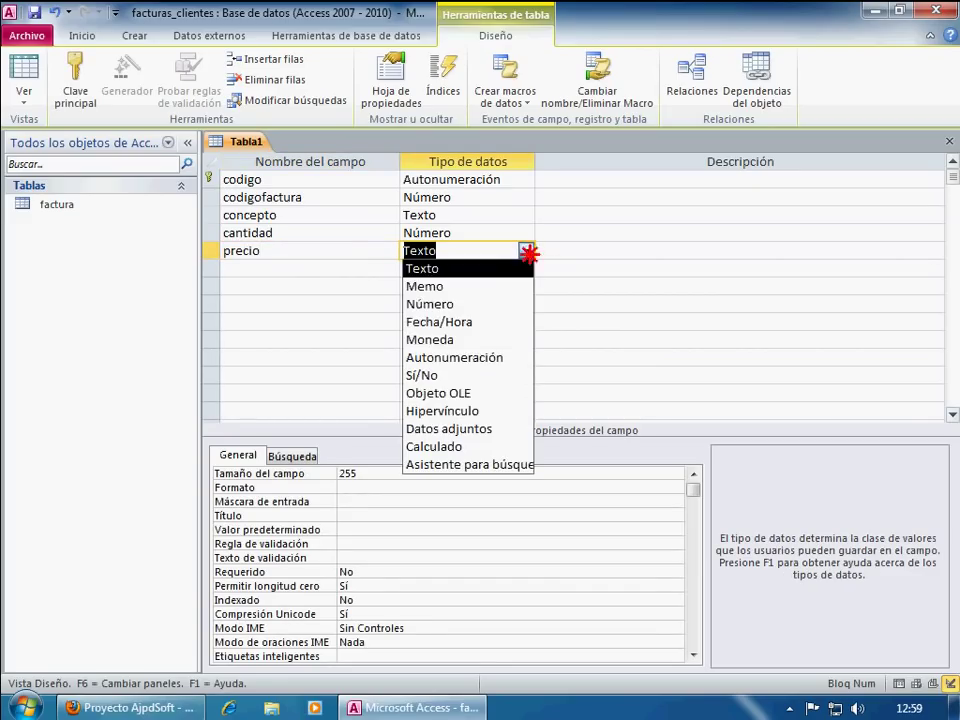
pyautogui.click(477, 340)
# Step: Add a field named importe with the Moneda data type below precio
pyautogui.click(281, 266)
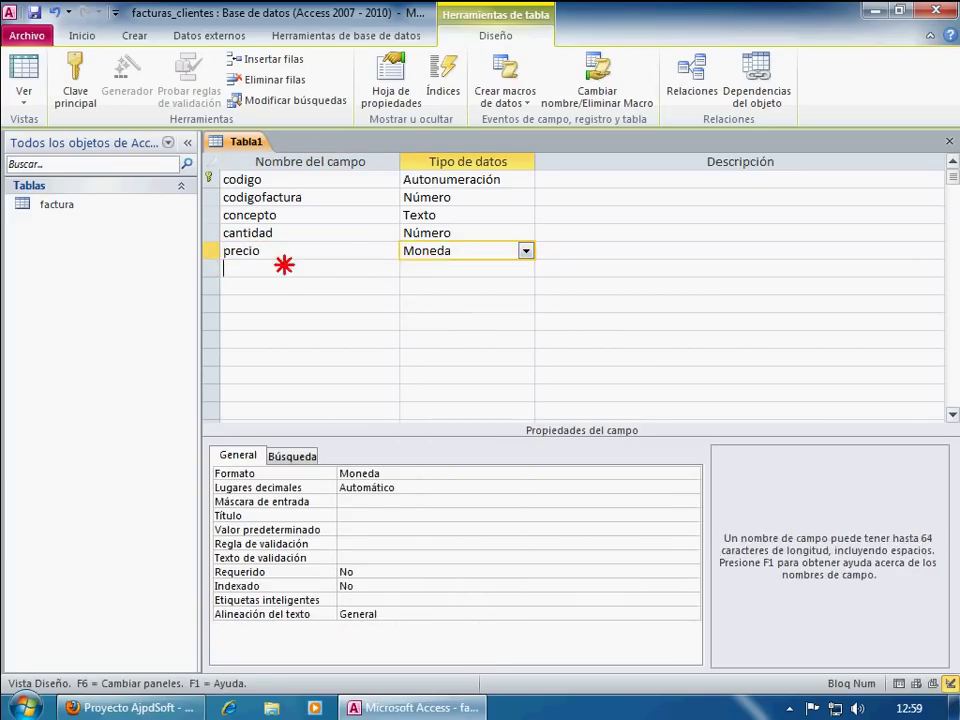
pyautogui.write('impot')
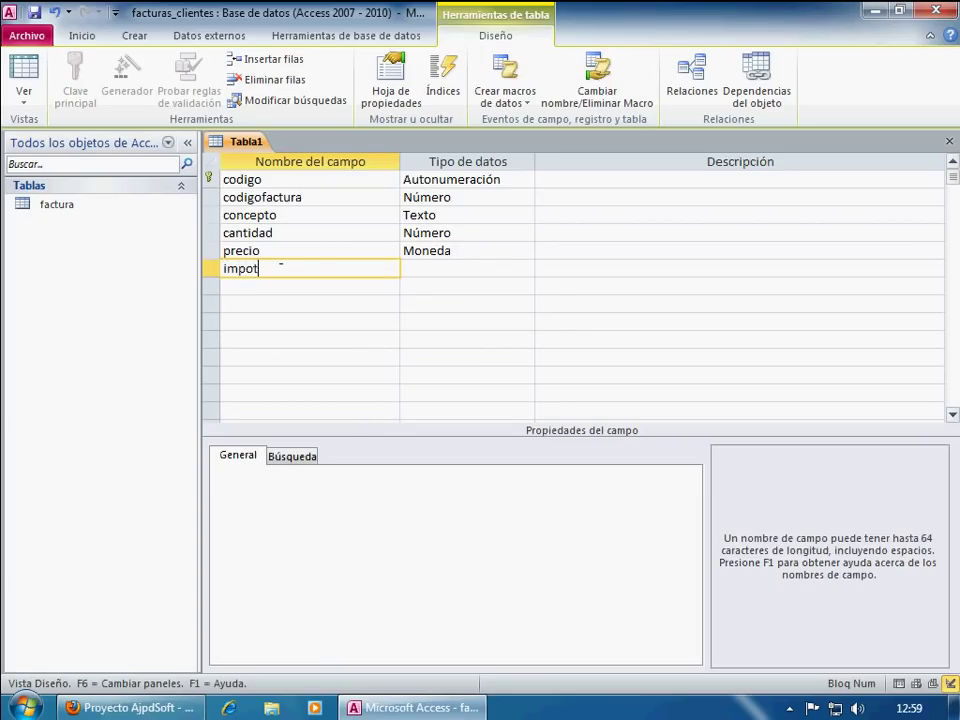
pyautogui.press('BackSpace')
pyautogui.write('rte')
pyautogui.press('Tab')
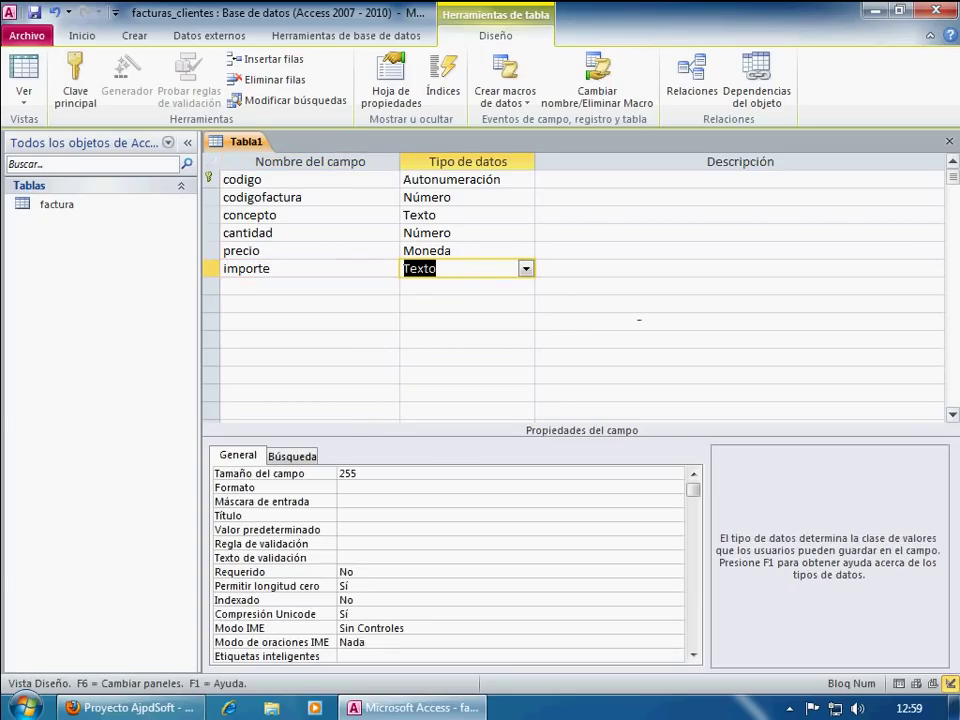
pyautogui.click(525, 268)
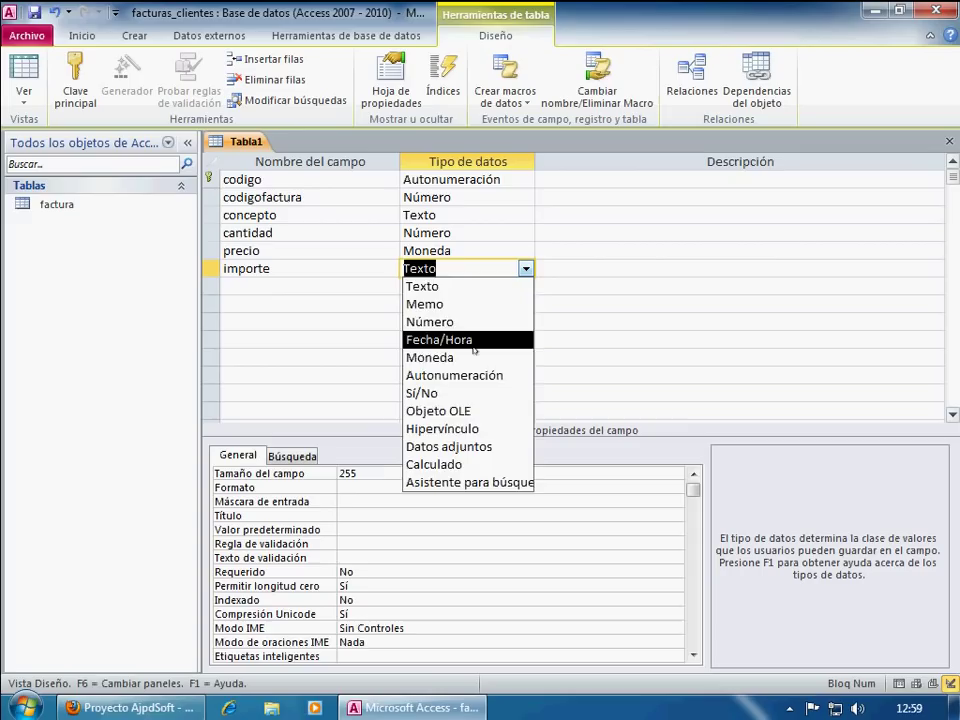
pyautogui.click(468, 357)
# Step: Close the table design, saving the table under the name facturalinea
pyautogui.click(949, 142)
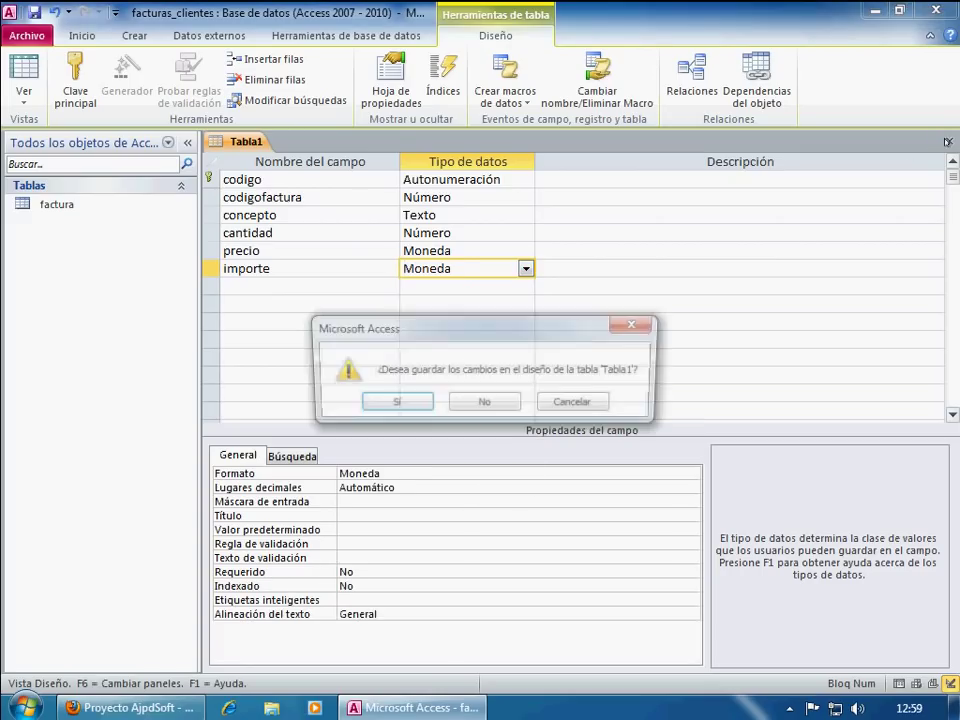
pyautogui.click(392, 404)
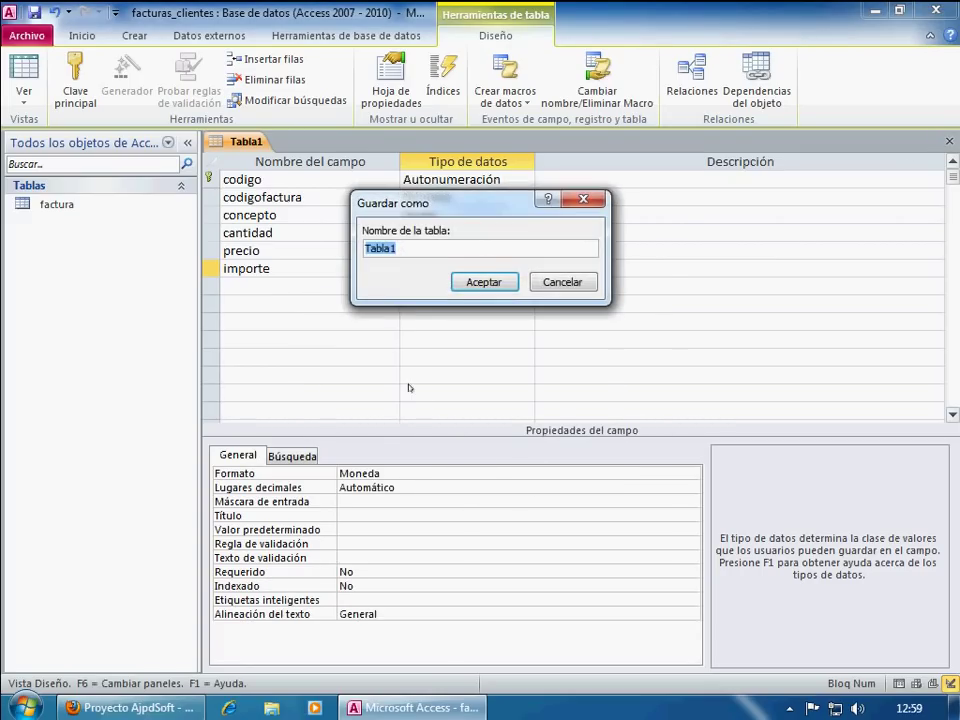
pyautogui.write('facturalinea')
pyautogui.press('Return')
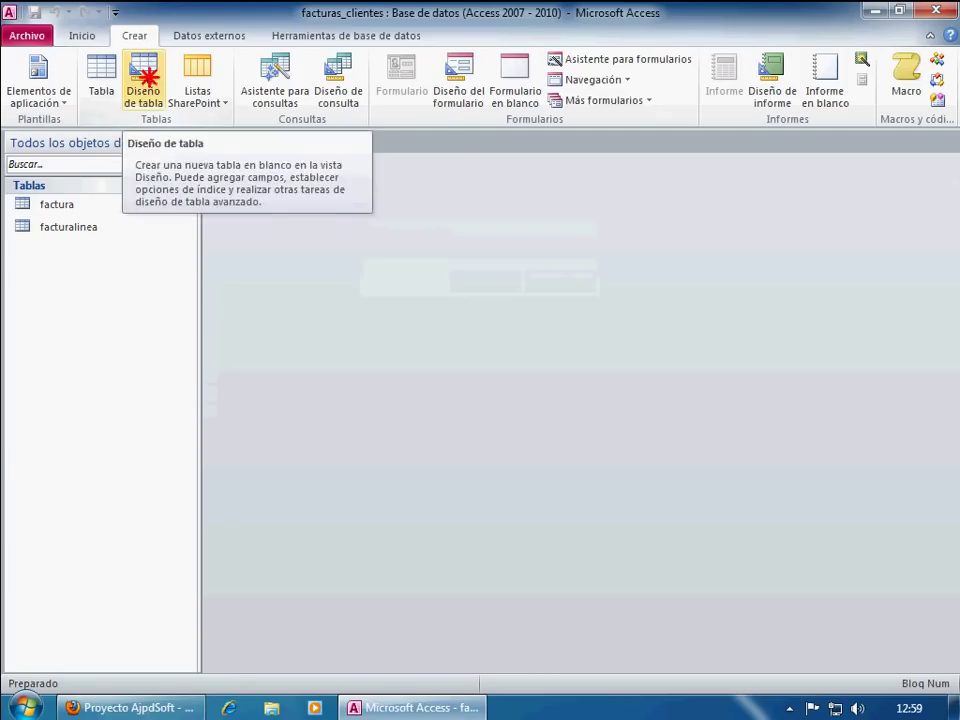
# Step: Start a third table in design view with an Autonumeración field named codigo as its primary key
pyautogui.click(145, 80)
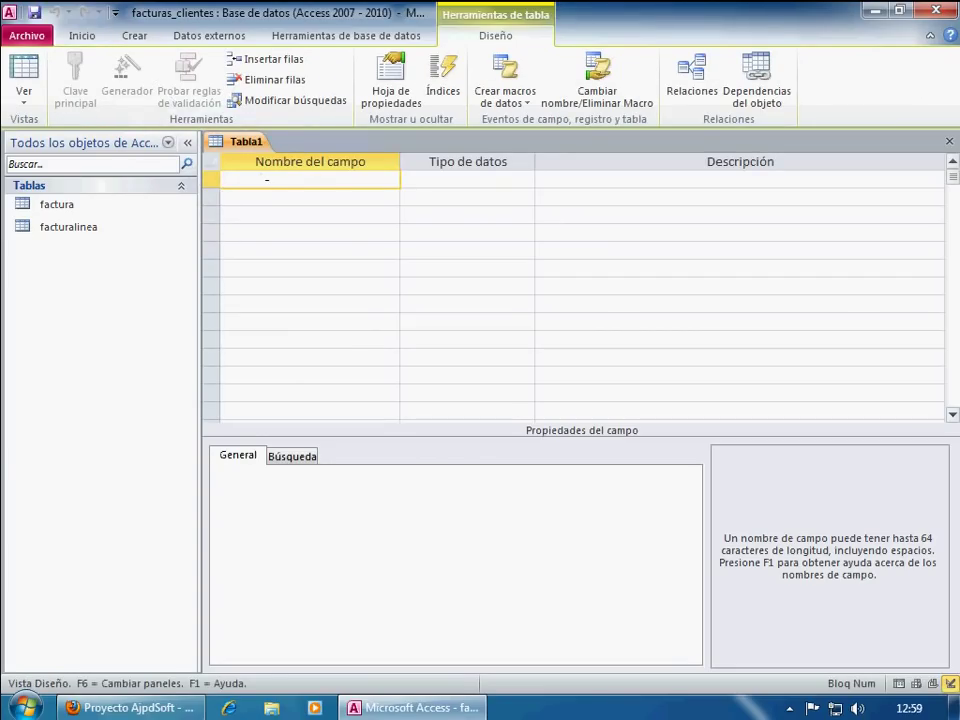
pyautogui.write('codigo')
pyautogui.press('Tab')
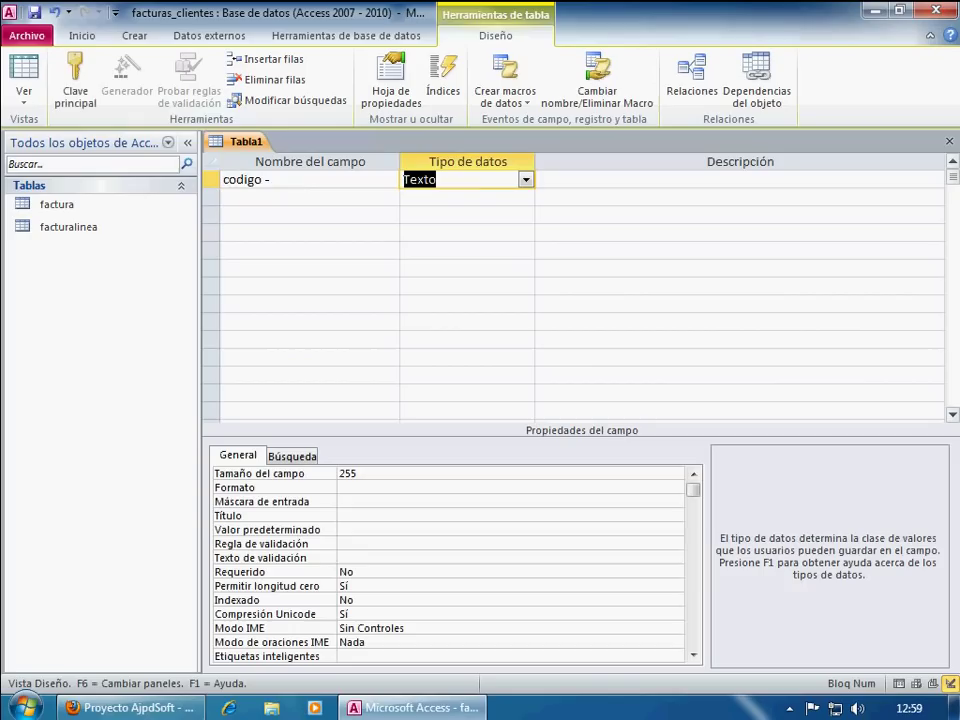
pyautogui.click(525, 179)
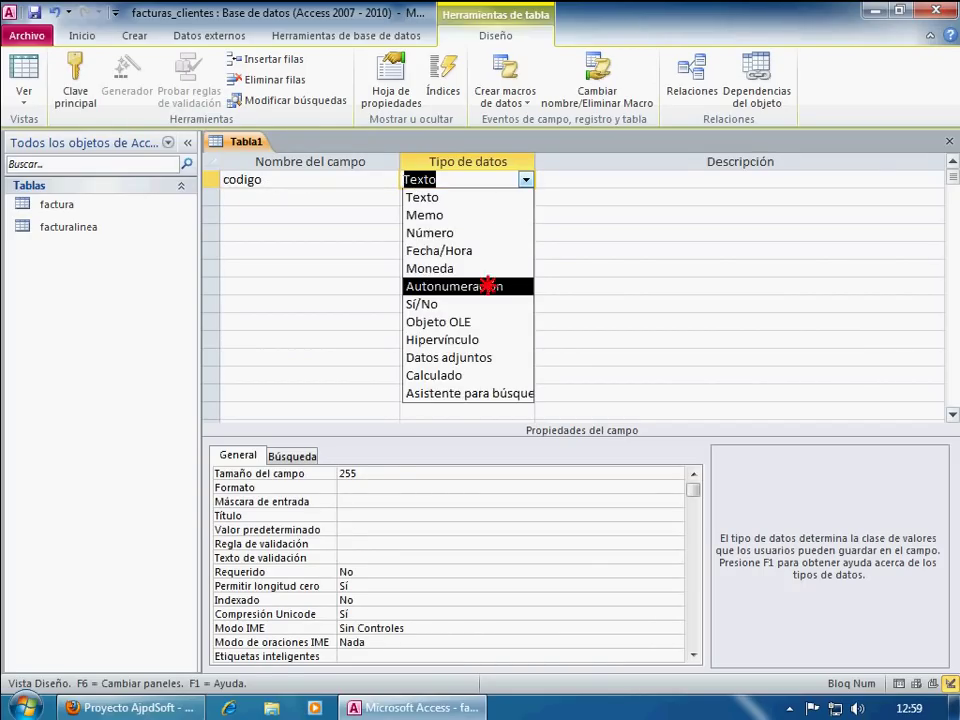
pyautogui.click(489, 281)
pyautogui.click(75, 80)
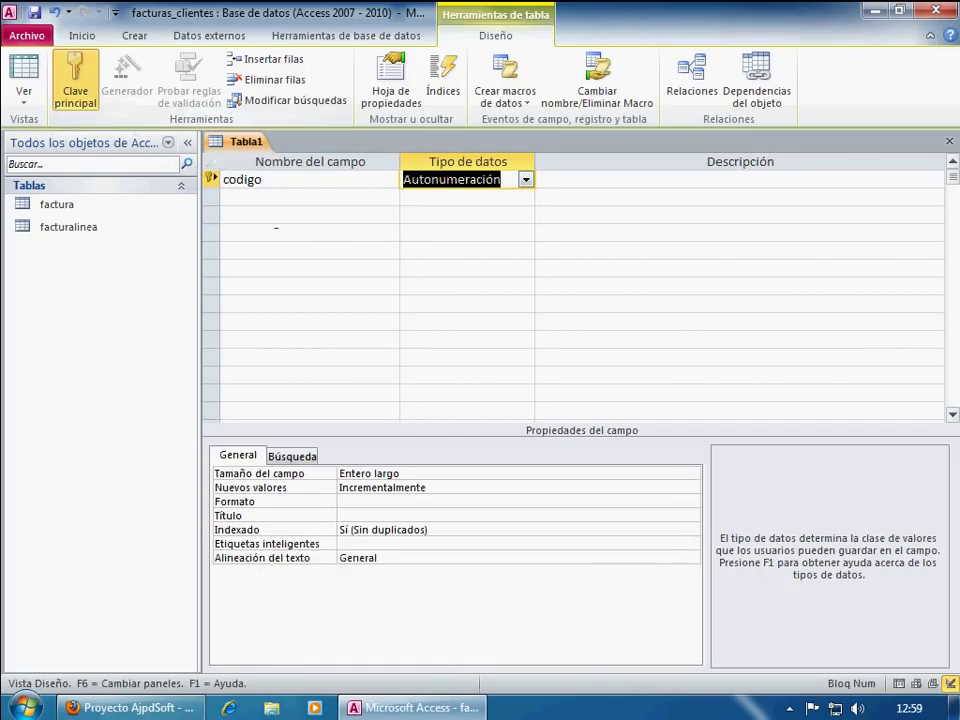
# Step: Add a Texto field named nombre below codigo and set its field size to 100
pyautogui.click(274, 197)
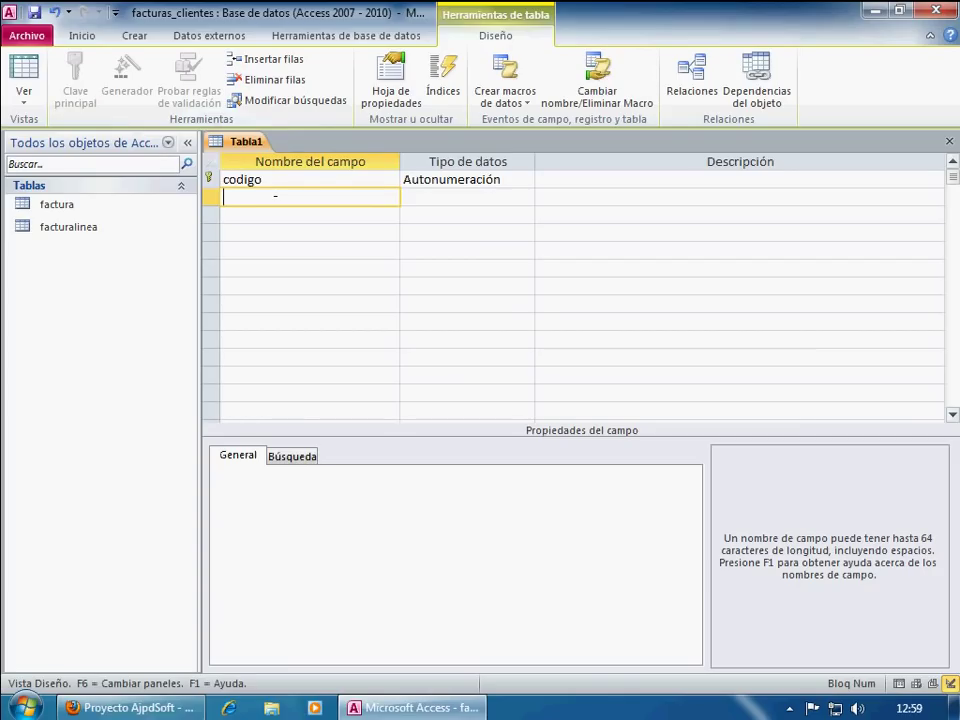
pyautogui.write('nombre')
pyautogui.press('Tab')
pyautogui.moveTo(366, 476); pyautogui.dragTo(338, 480)
pyautogui.write('100')
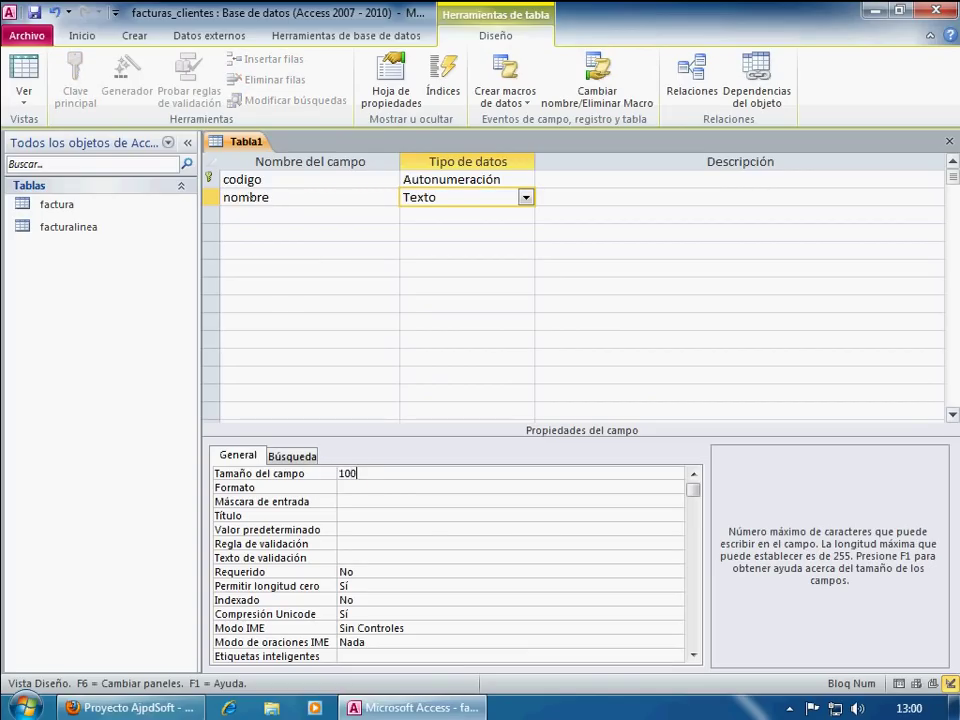
# Step: Add a Texto field named cif below nombre and set its field size to 20
pyautogui.click(256, 216)
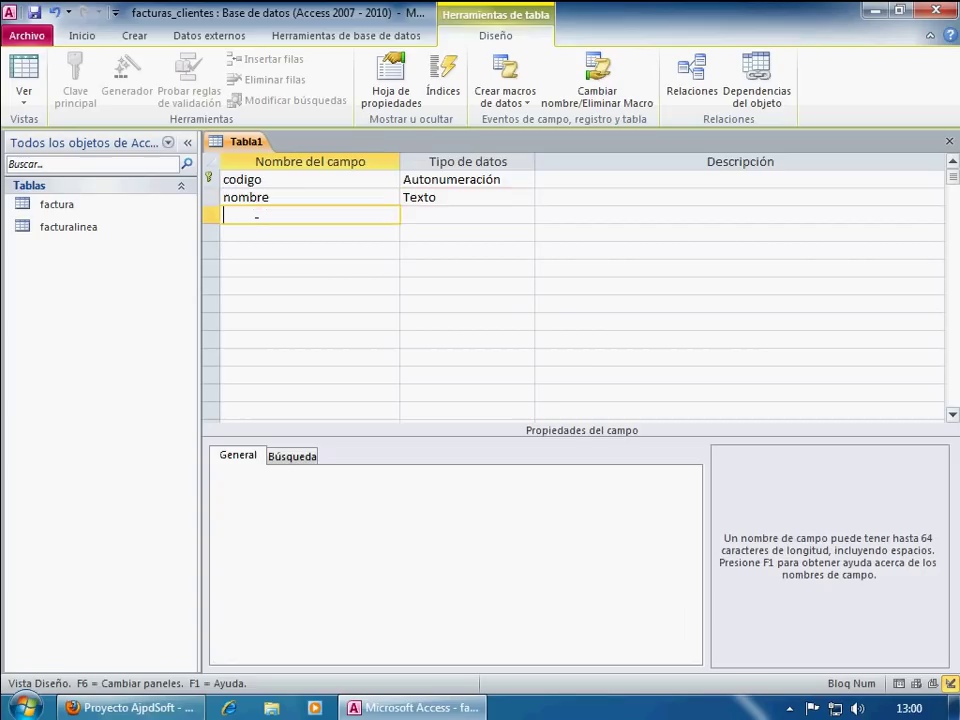
pyautogui.write('cif')
pyautogui.press('Tab')
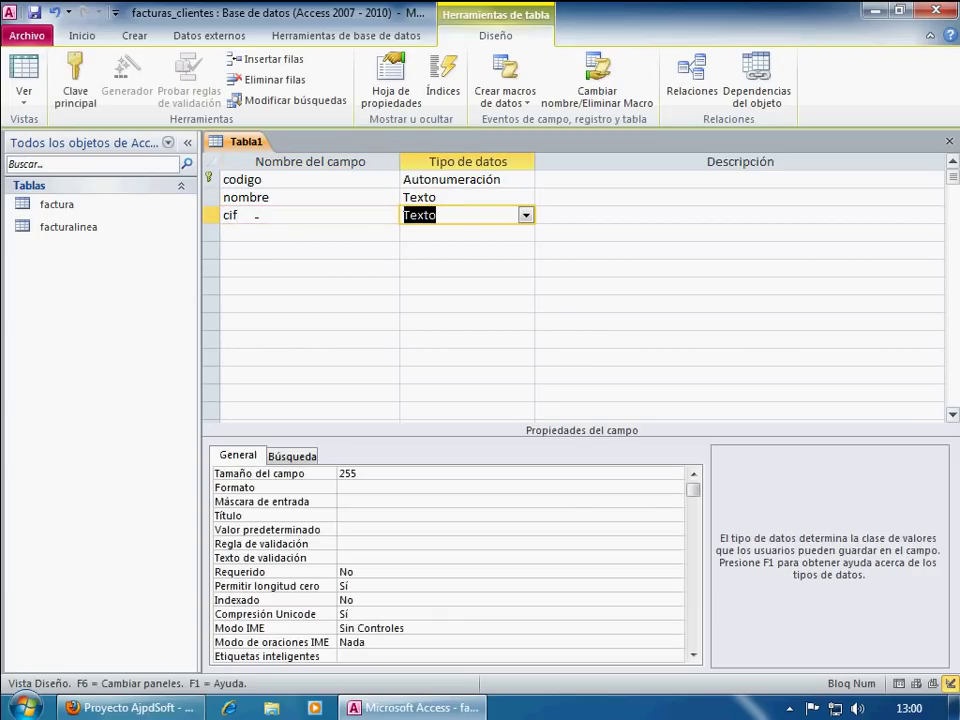
pyautogui.doubleClick(350, 473)
pyautogui.write('20')
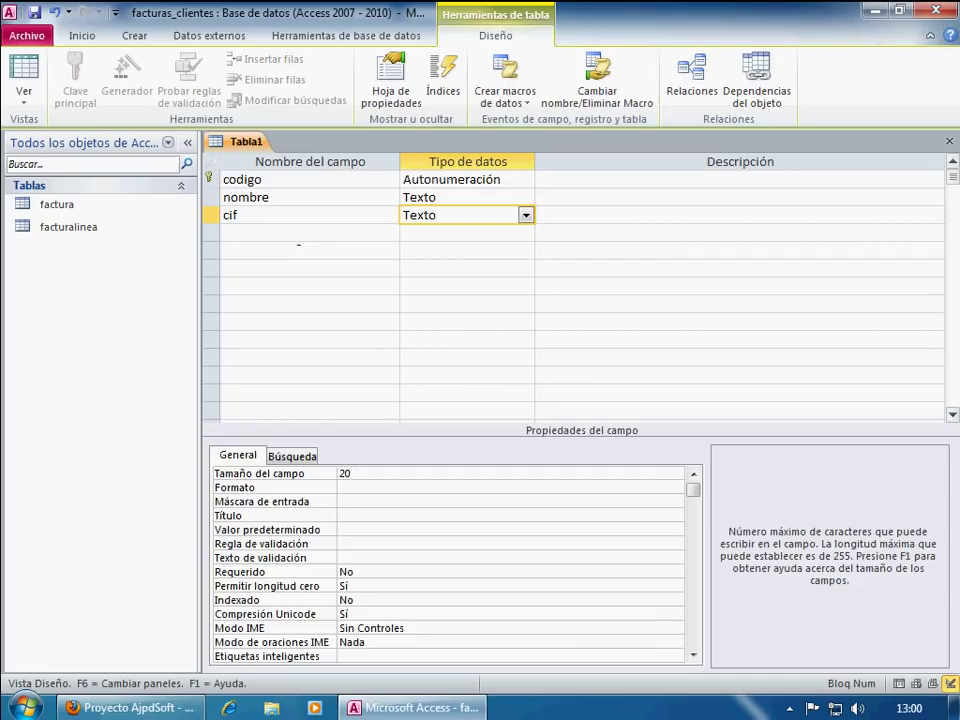
# Step: Add two Texto fields named direccion and mail below cif, keeping the default field size
pyautogui.click(294, 232)
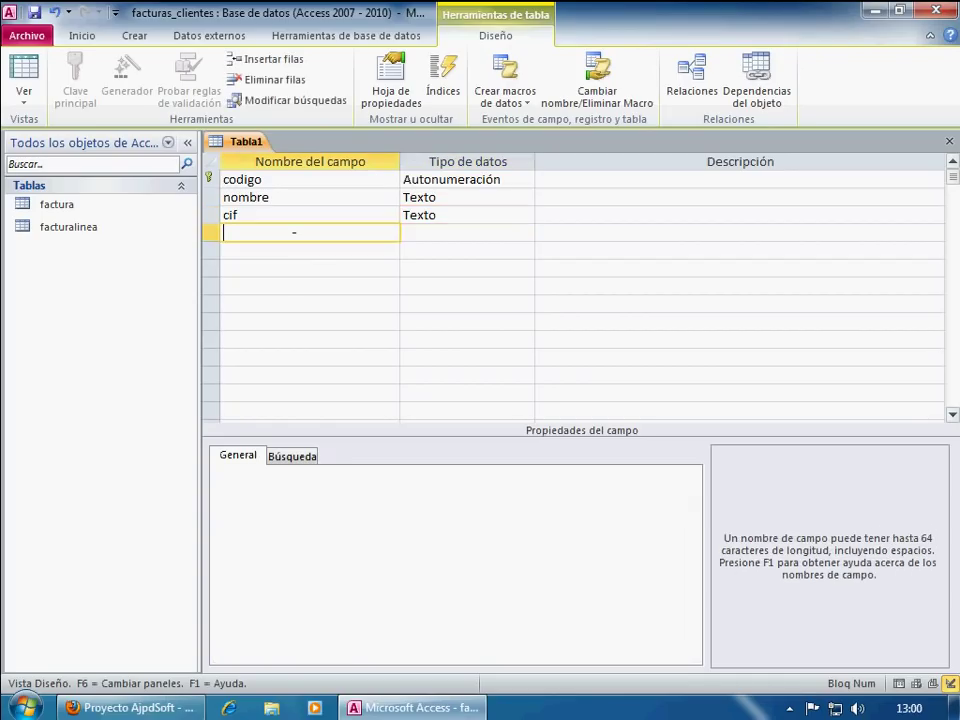
pyautogui.write('direccion')
pyautogui.press('Tab')
pyautogui.click(294, 253)
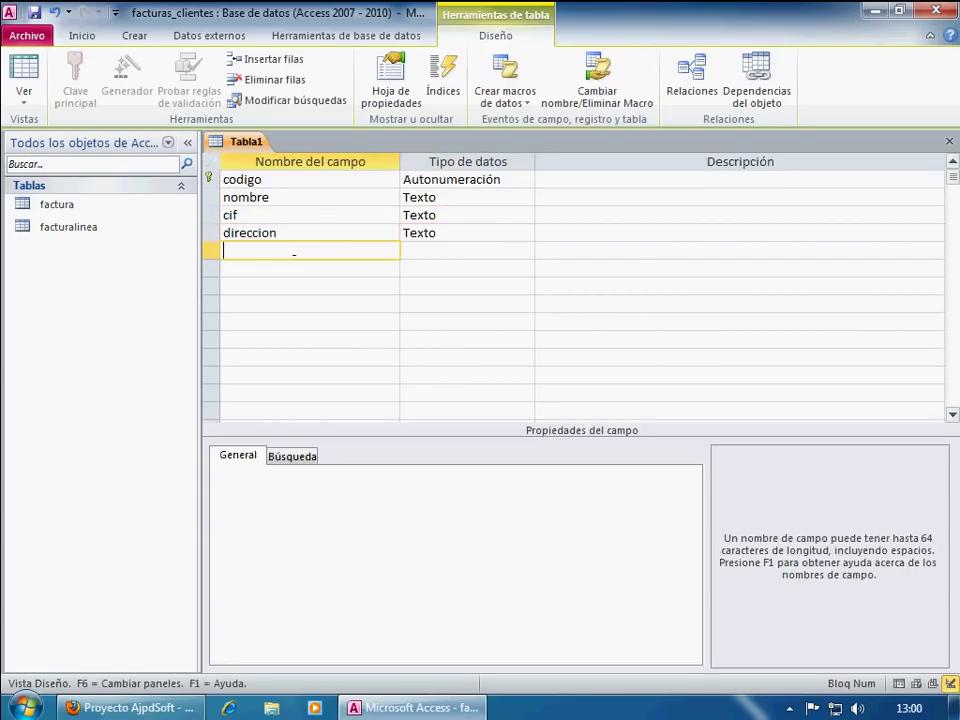
pyautogui.write('mail')
pyautogui.press('Tab')
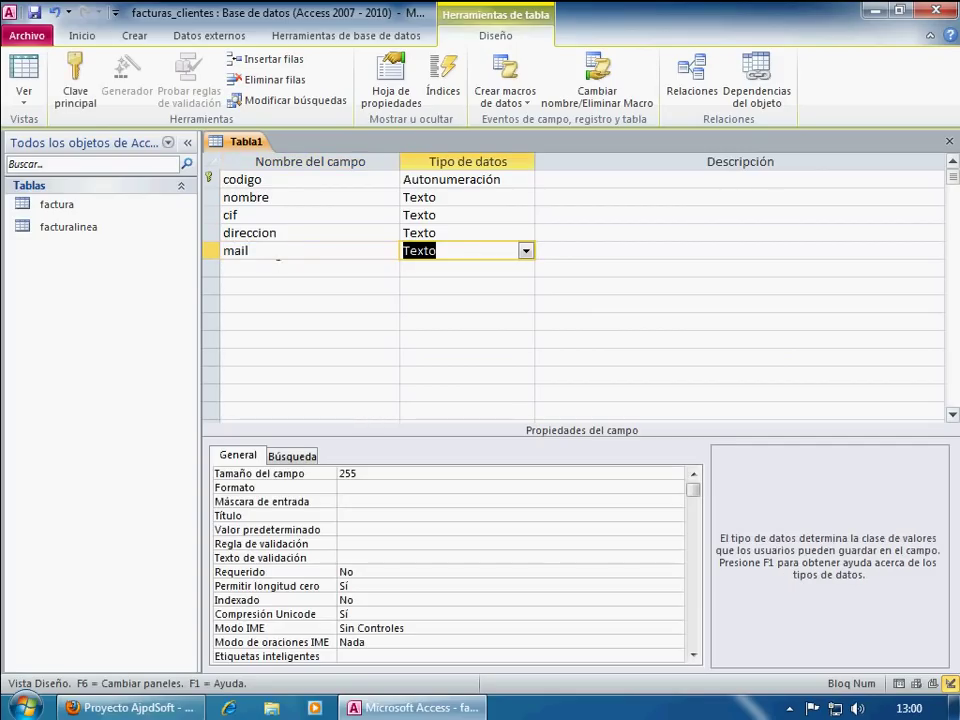
# Step: Close the new table's design and save it under the name cliente
pyautogui.click(281, 268)
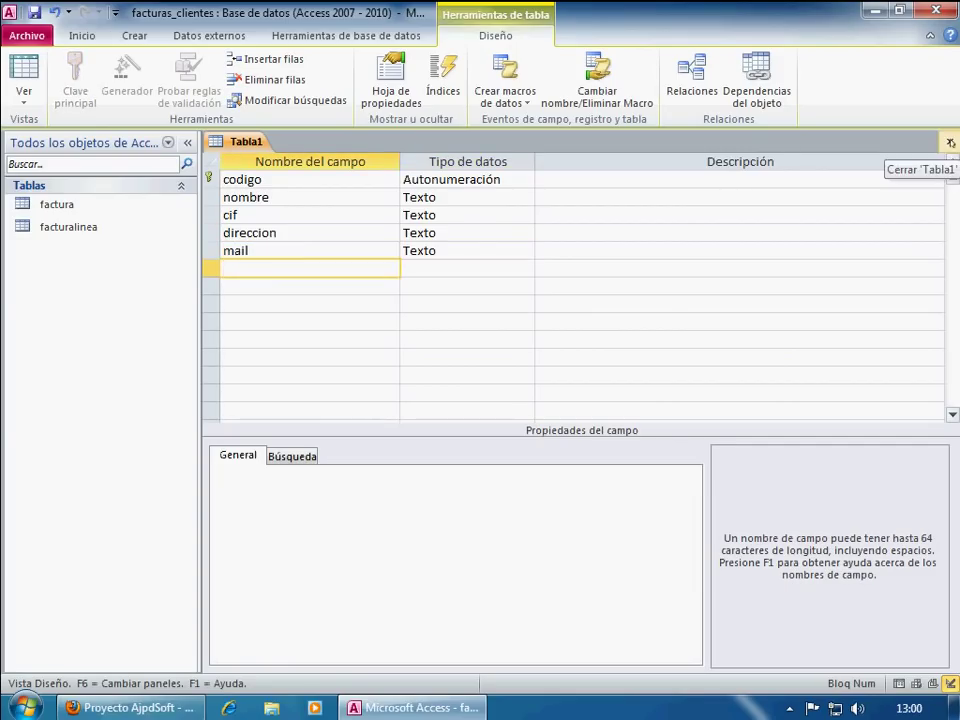
pyautogui.click(950, 143)
pyautogui.click(396, 403)
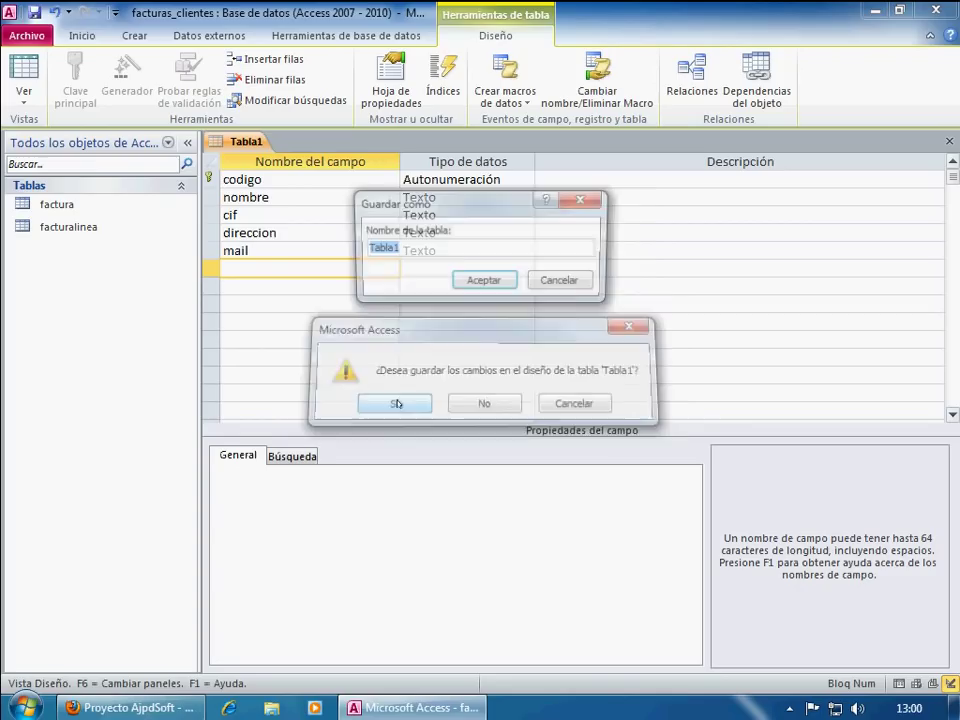
pyautogui.write('cliente')
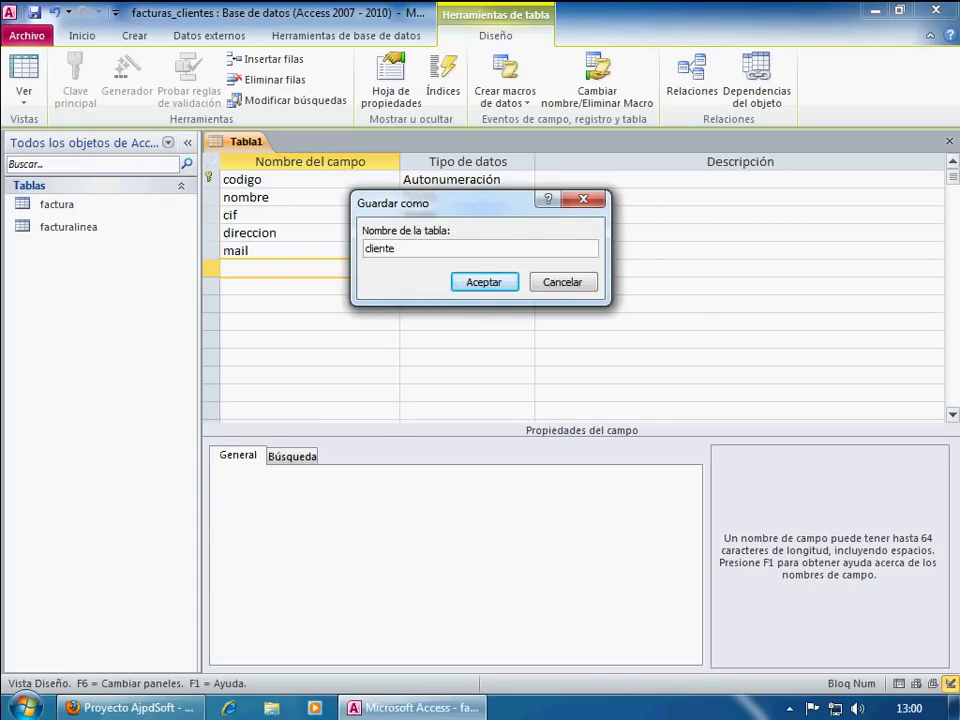
pyautogui.click(501, 281)
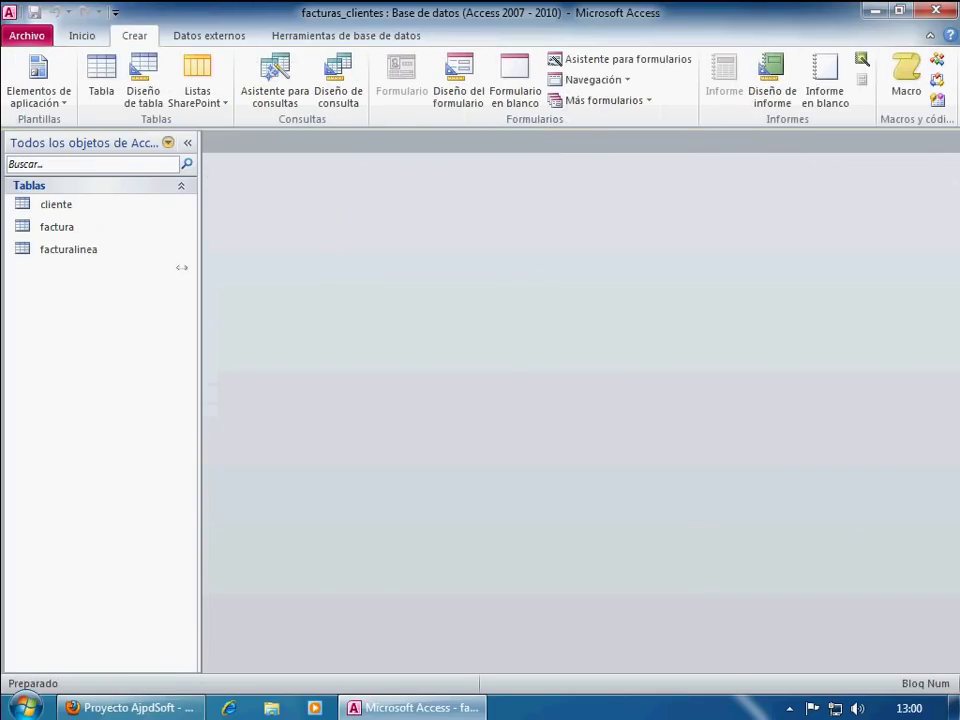
pyautogui.click(103, 227)
pyautogui.click(122, 206)
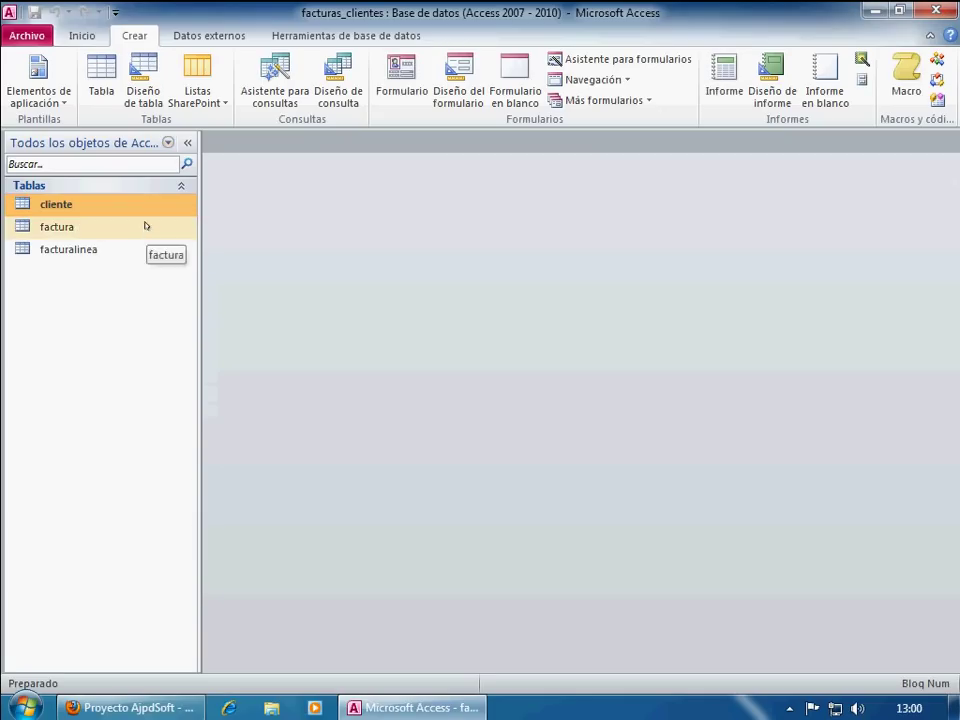
pyautogui.click(146, 226)
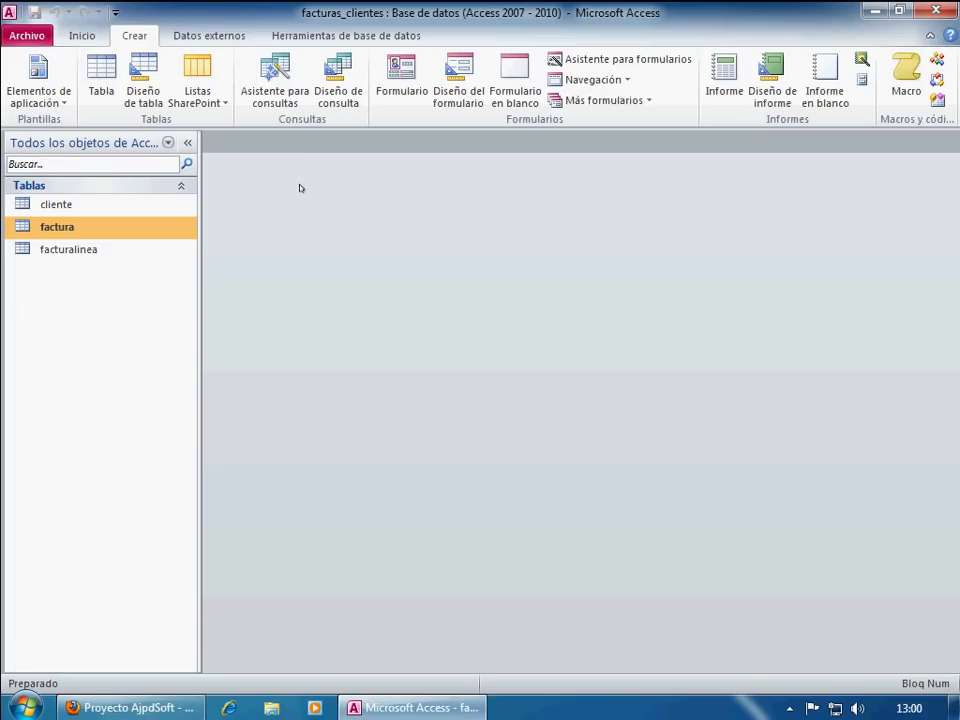
# Step: Open the database relationships layout and add the cliente, factura and facturalinea tables to it
pyautogui.click(368, 37)
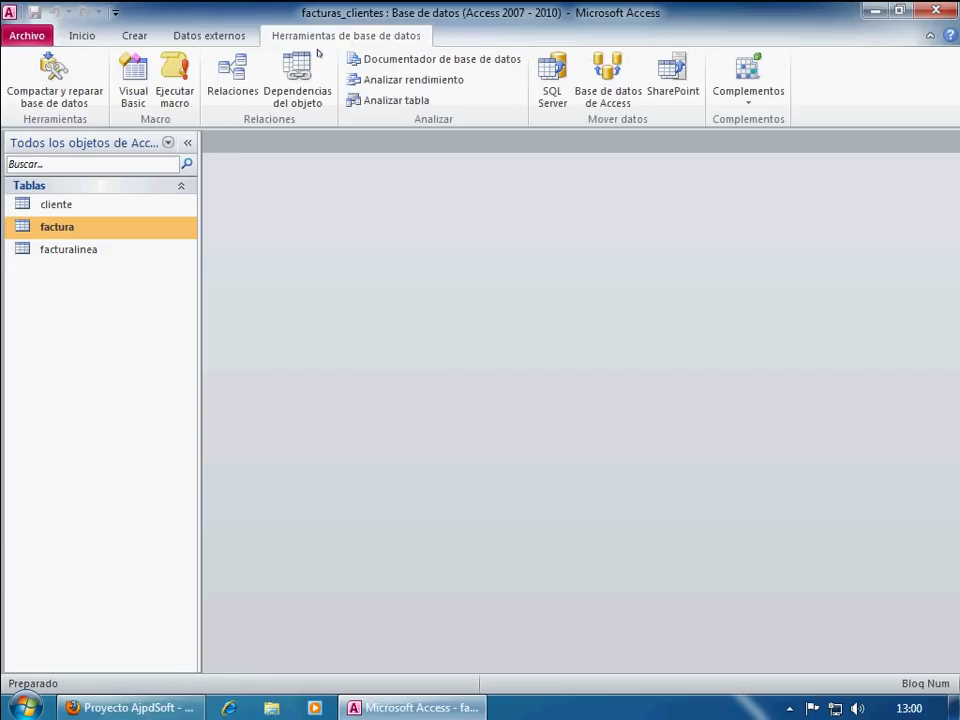
pyautogui.click(233, 77)
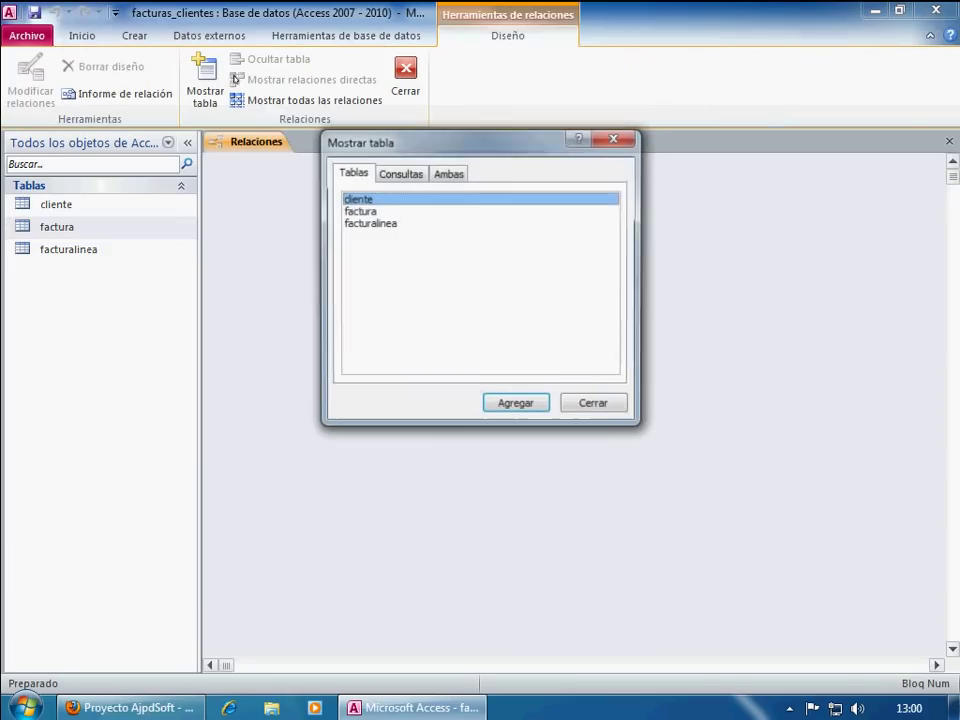
pyautogui.doubleClick(390, 198)
pyautogui.doubleClick(378, 211)
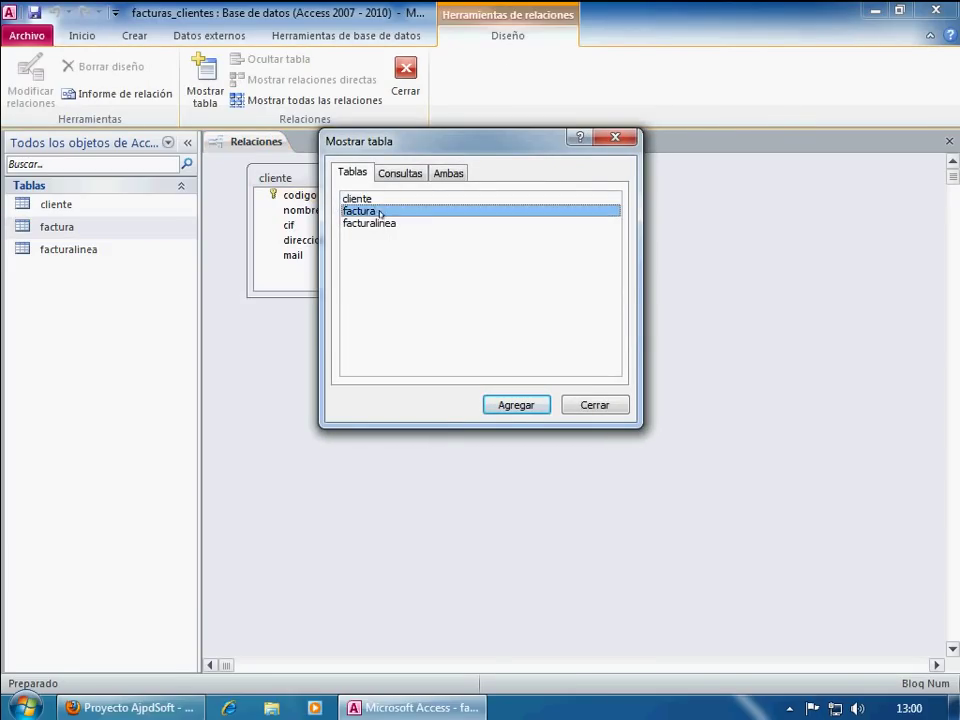
pyautogui.doubleClick(390, 222)
pyautogui.click(590, 405)
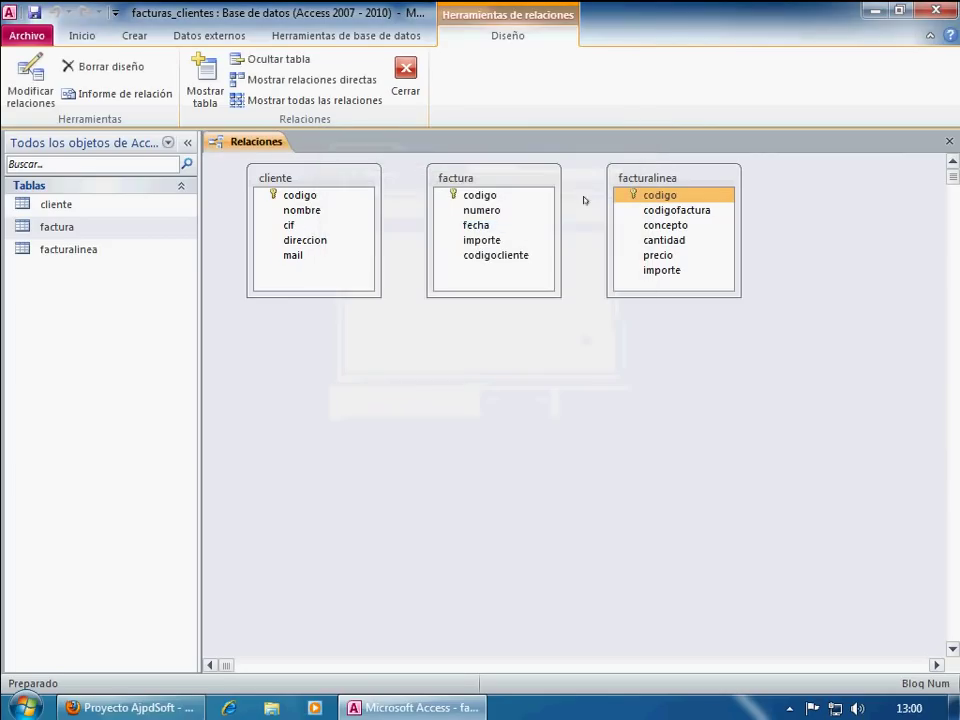
# Step: Rearrange the relationships layout with factura and facturalinea side by side and cliente below facturalinea
pyautogui.click(516, 175)
pyautogui.moveTo(507, 177); pyautogui.dragTo(308, 308)
pyautogui.moveTo(363, 194); pyautogui.dragTo(640, 380)
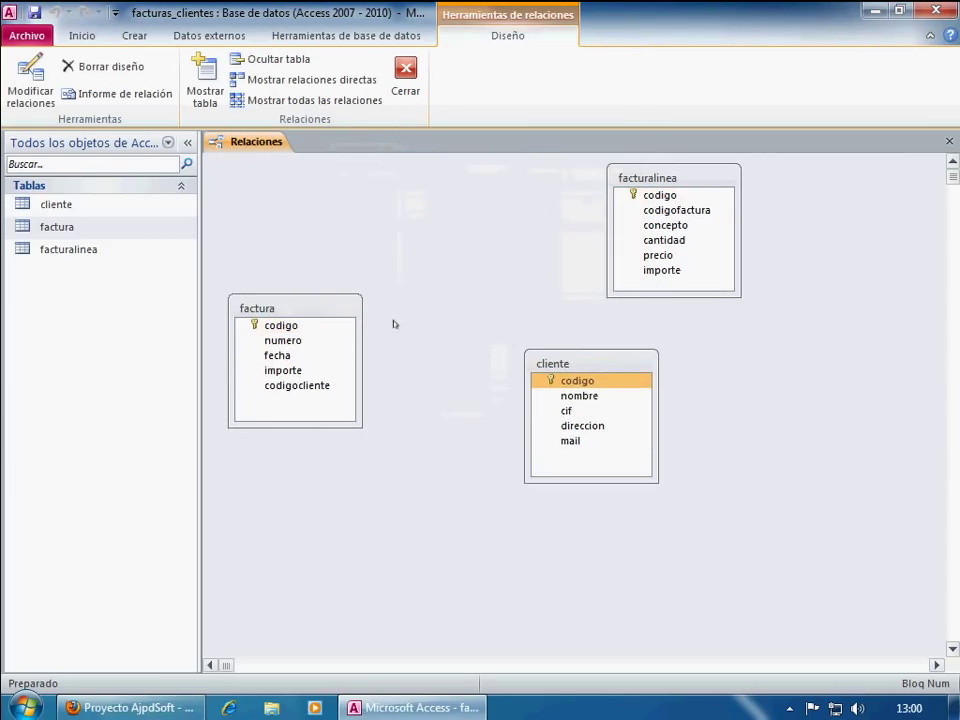
pyautogui.moveTo(332, 300); pyautogui.dragTo(325, 180)
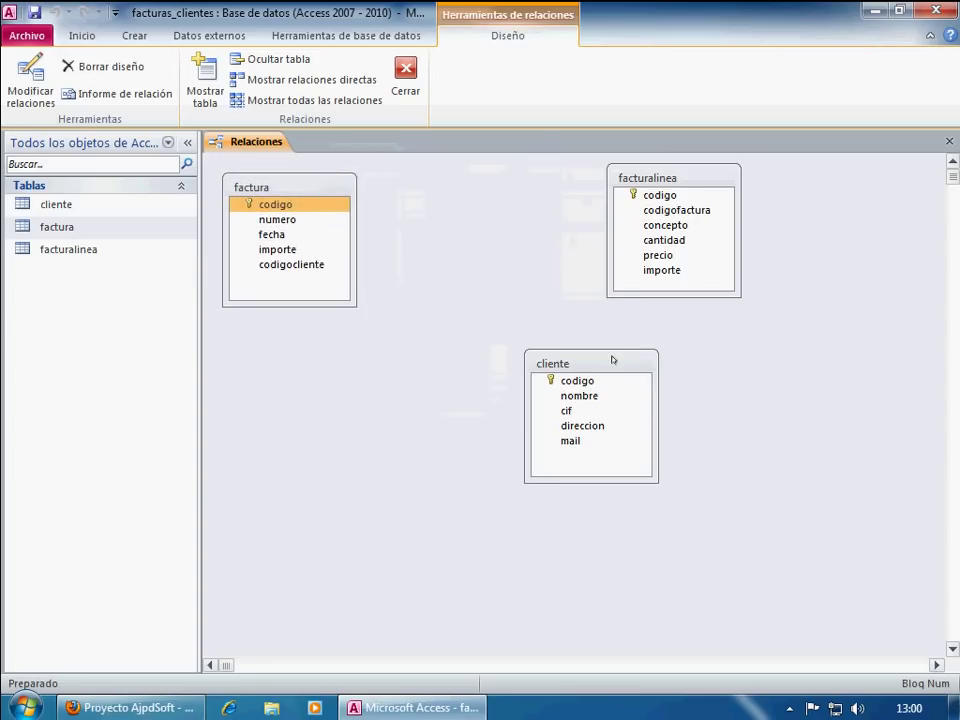
pyautogui.moveTo(655, 177); pyautogui.dragTo(537, 176)
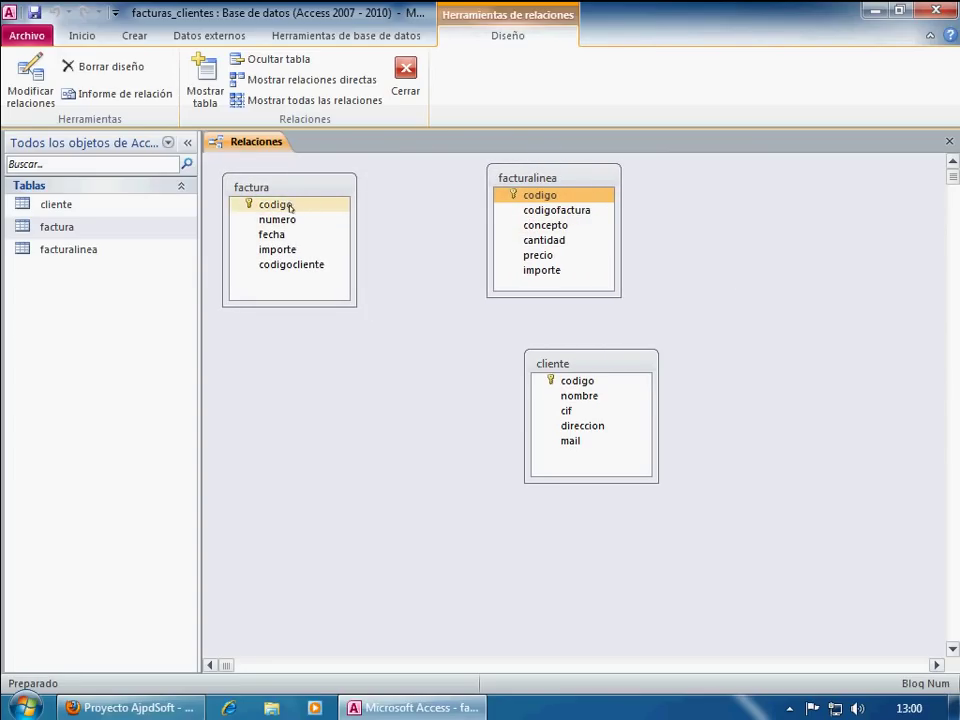
# Step: Relate codigo in factura to codigofactura in facturalinea, enforcing referential integrity with cascading updates and cascading deletes
pyautogui.click(545, 212)
pyautogui.moveTo(565, 213)
pyautogui.mouseDown()
pyautogui.moveTo(271, 206)
pyautogui.moveTo(557, 210)
pyautogui.mouseUp()
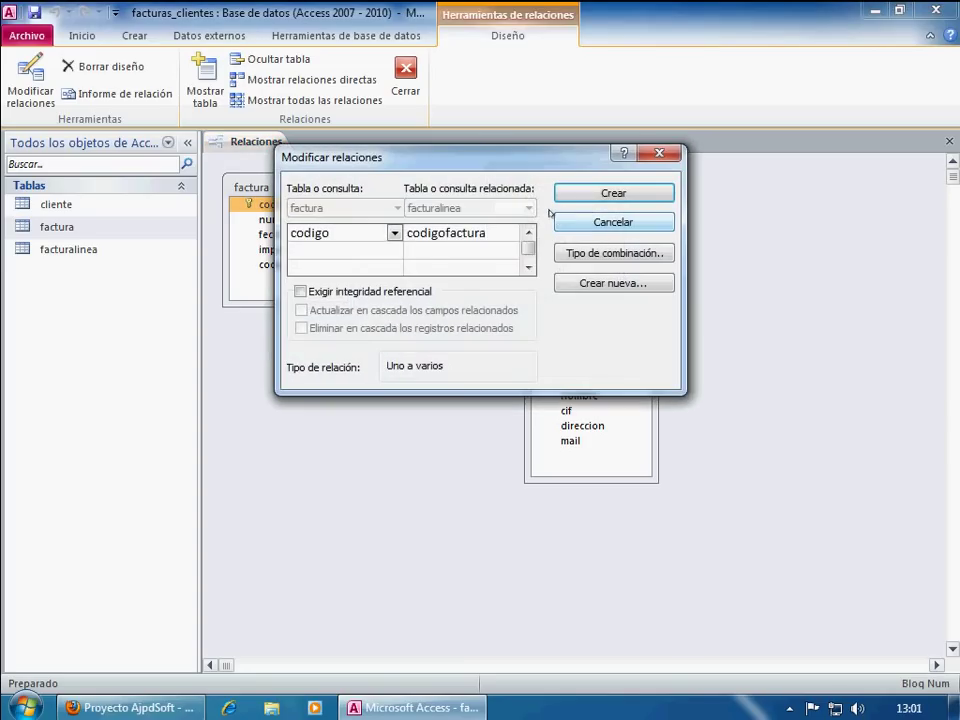
pyautogui.click(338, 292)
pyautogui.click(345, 310)
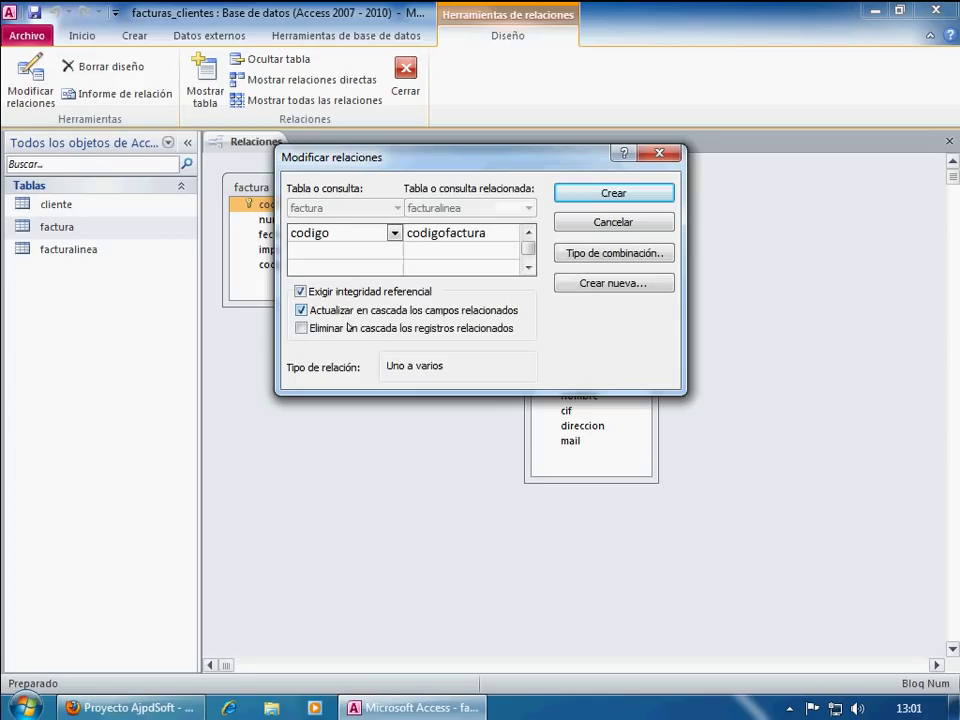
pyautogui.click(349, 328)
pyautogui.moveTo(414, 160); pyautogui.dragTo(502, 272)
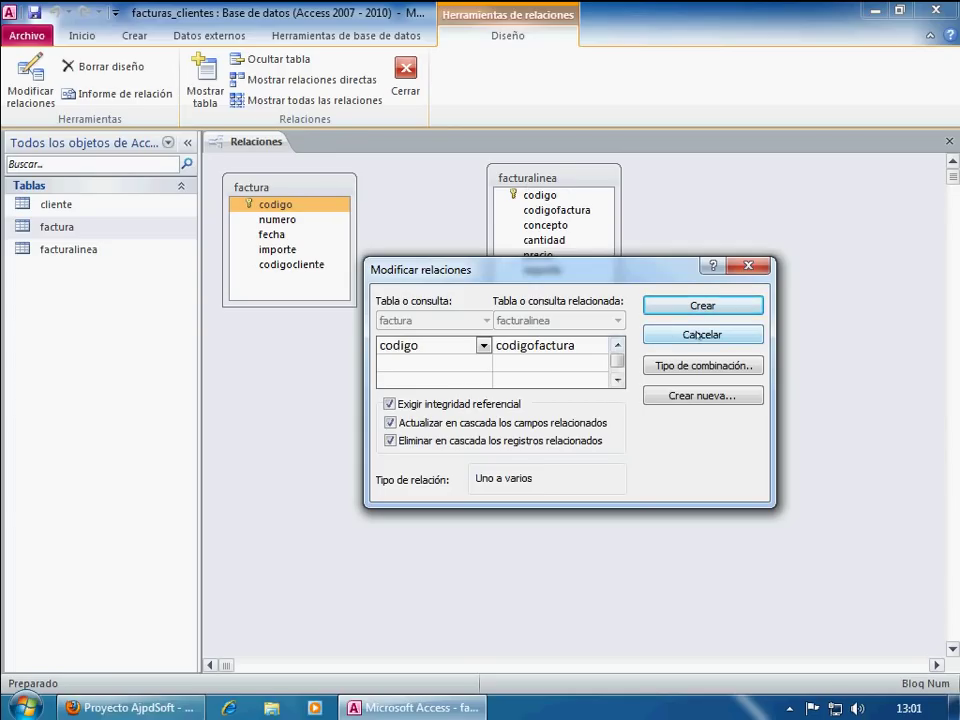
# Step: Set the join type to option 2, all factura records with only matching facturalinea records, and create the relationship
pyautogui.click(700, 366)
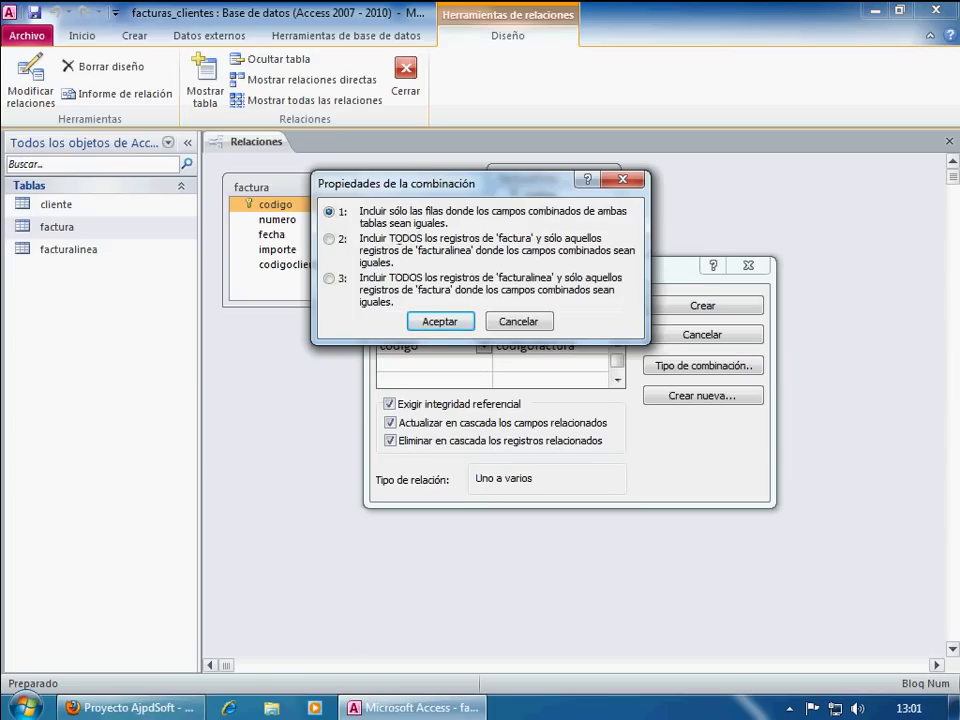
pyautogui.click(331, 239)
pyautogui.click(440, 321)
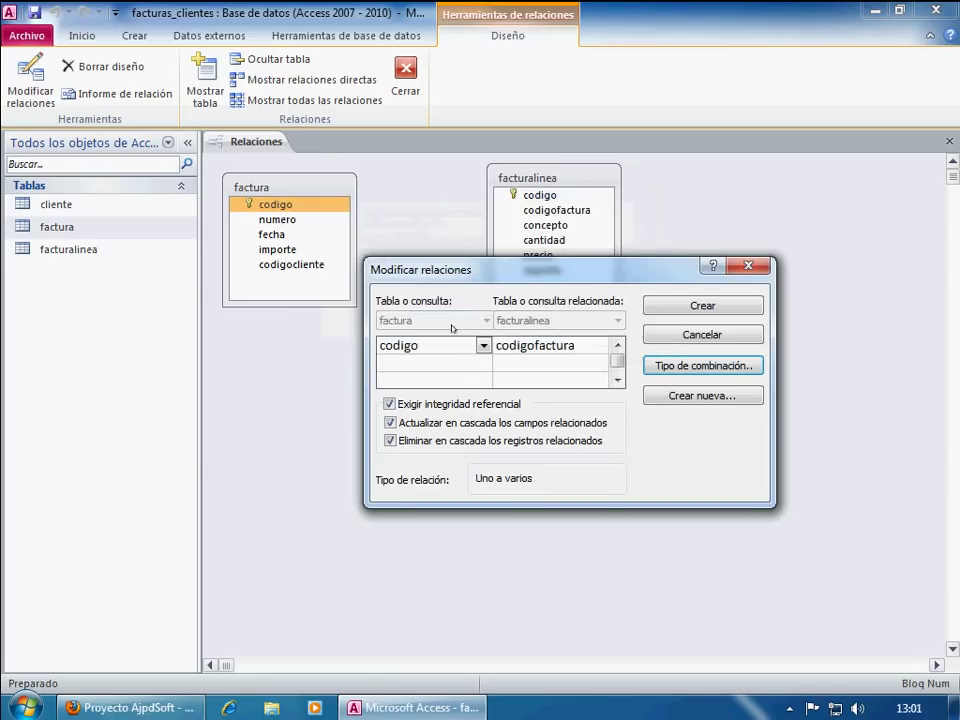
pyautogui.click(742, 306)
# Step: Tidy the positions of the three tables, aligning cliente directly beneath facturalinea
pyautogui.moveTo(560, 177); pyautogui.dragTo(593, 180)
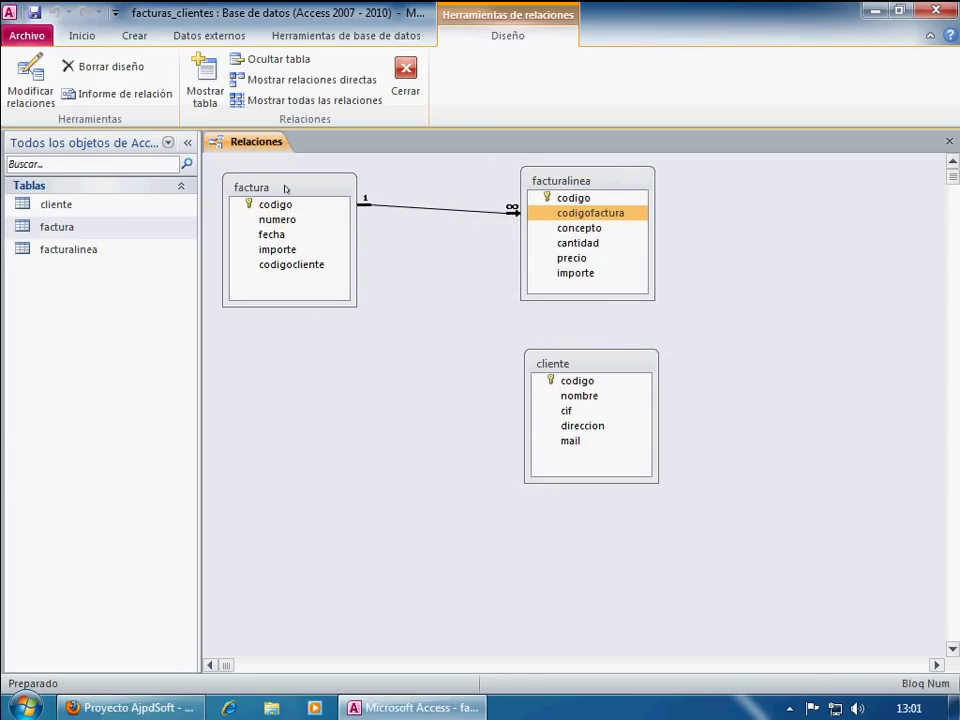
pyautogui.moveTo(284, 187)
pyautogui.mouseDown()
pyautogui.moveTo(292, 176)
pyautogui.moveTo(282, 180)
pyautogui.mouseUp()
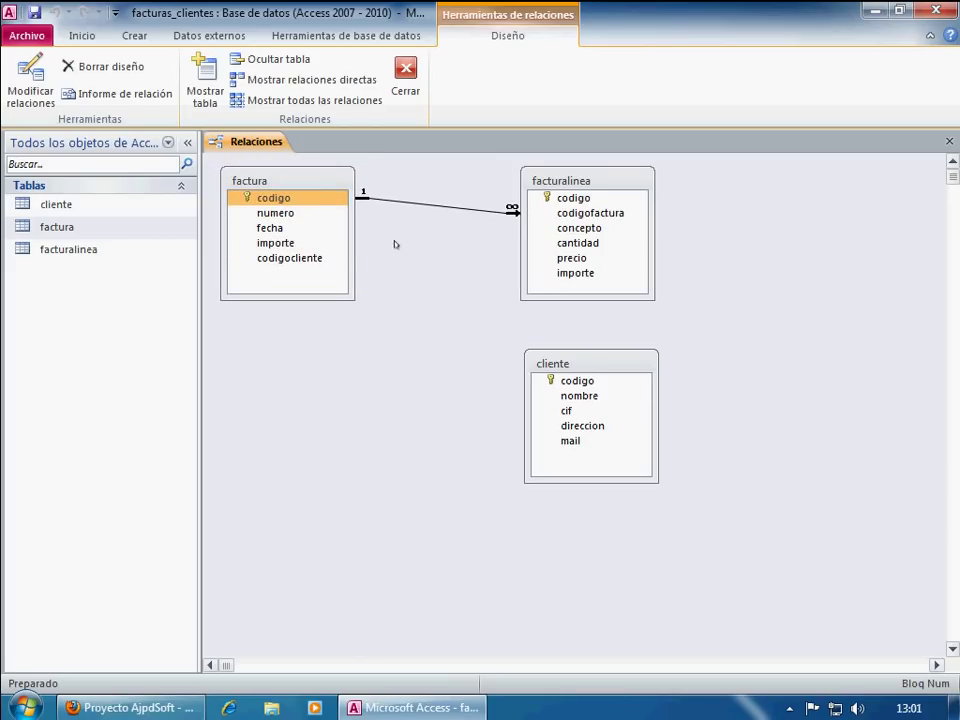
pyautogui.moveTo(585, 180); pyautogui.dragTo(573, 175)
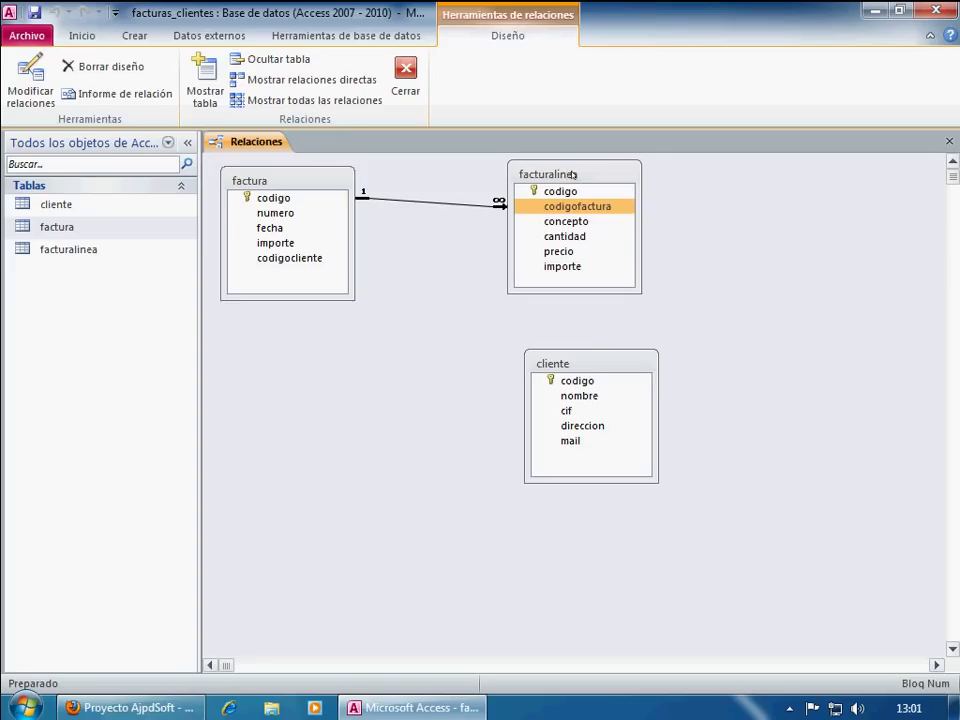
pyautogui.moveTo(591, 364); pyautogui.dragTo(572, 337)
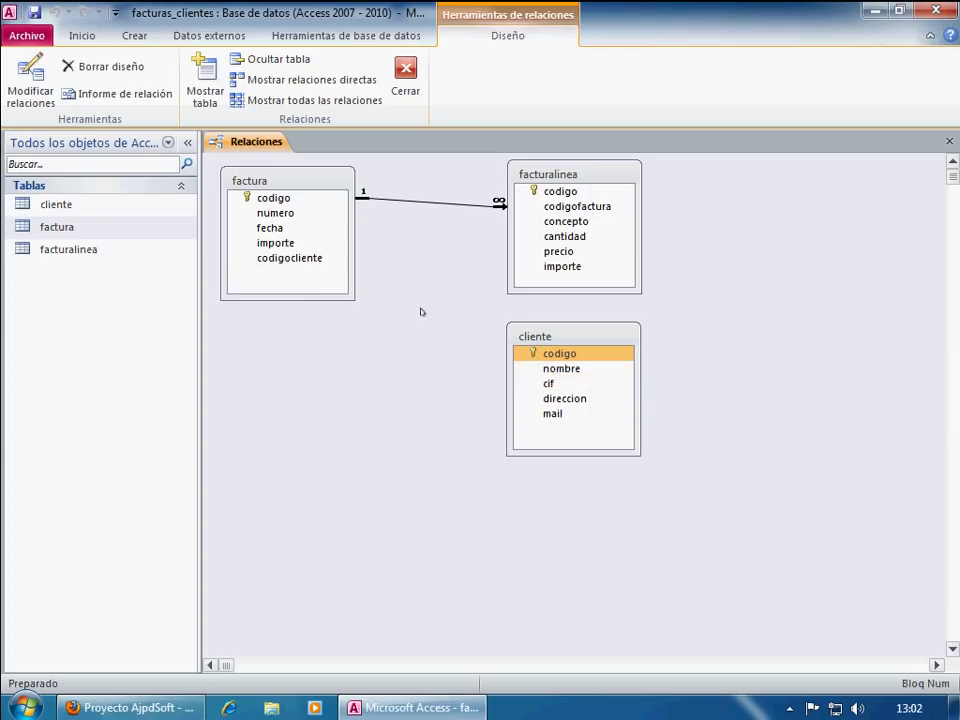
# Step: Relate codigocliente in factura to codigo in cliente, enforcing referential integrity with cascading updates but no cascading deletes
pyautogui.click(304, 258)
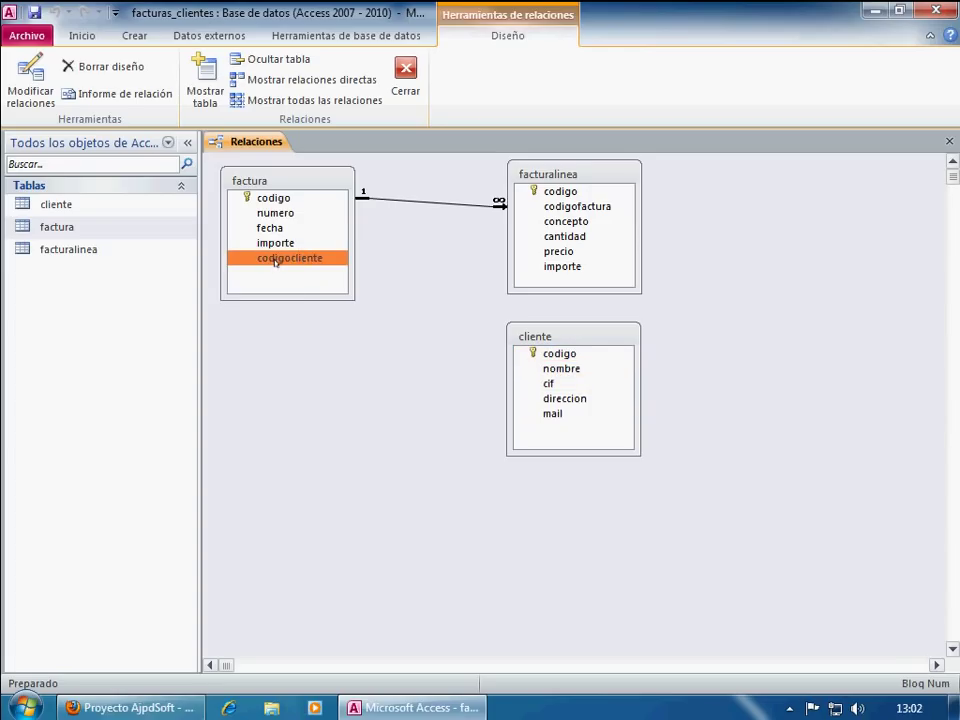
pyautogui.moveTo(277, 261); pyautogui.dragTo(565, 354)
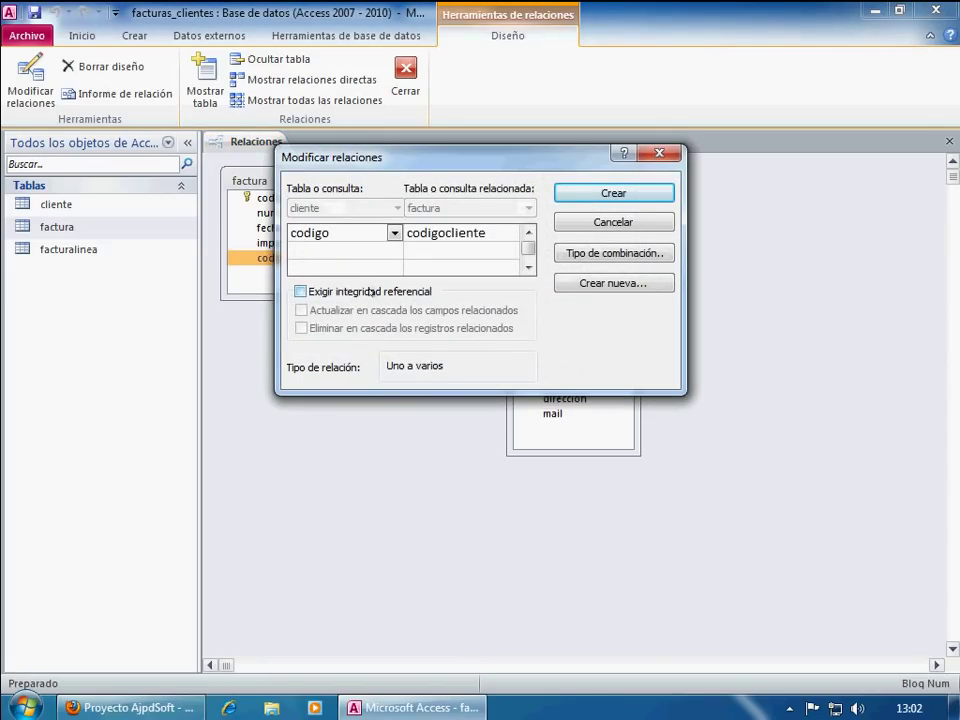
pyautogui.click(370, 291)
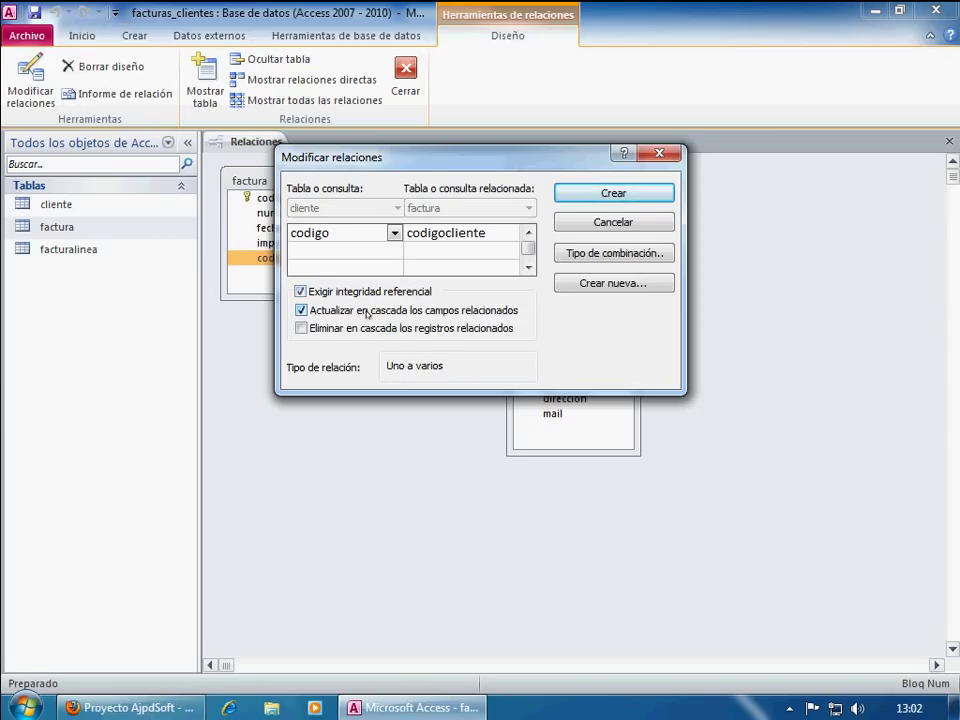
pyautogui.moveTo(450, 165); pyautogui.dragTo(414, 159)
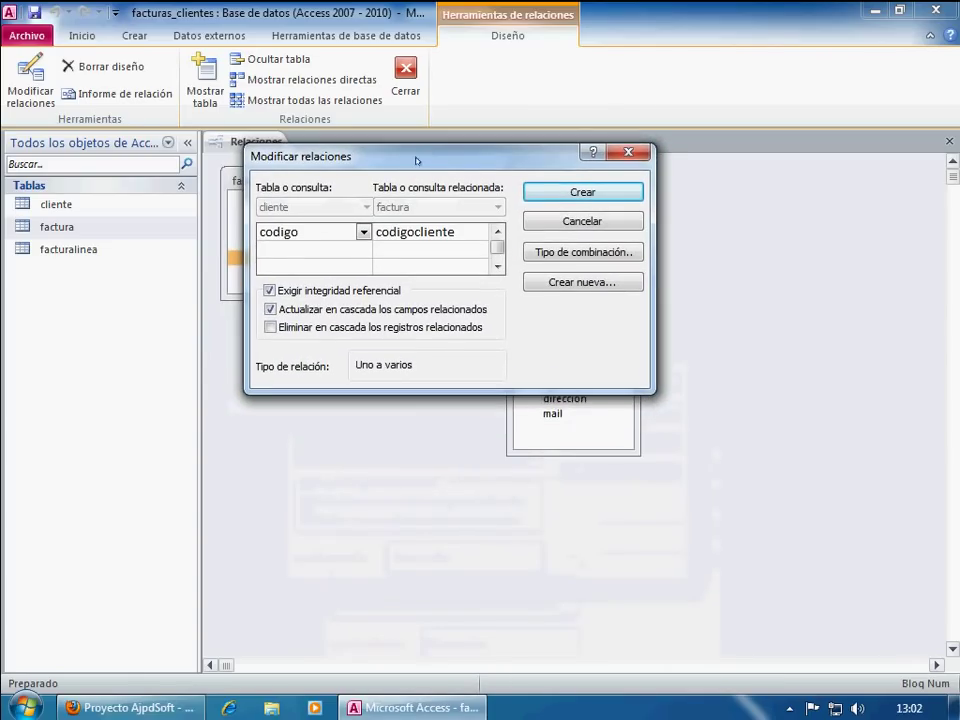
# Step: Create the cliente-factura relationship with join type option 1, only matching rows, and close the relationships layout, saving its changes
pyautogui.click(591, 253)
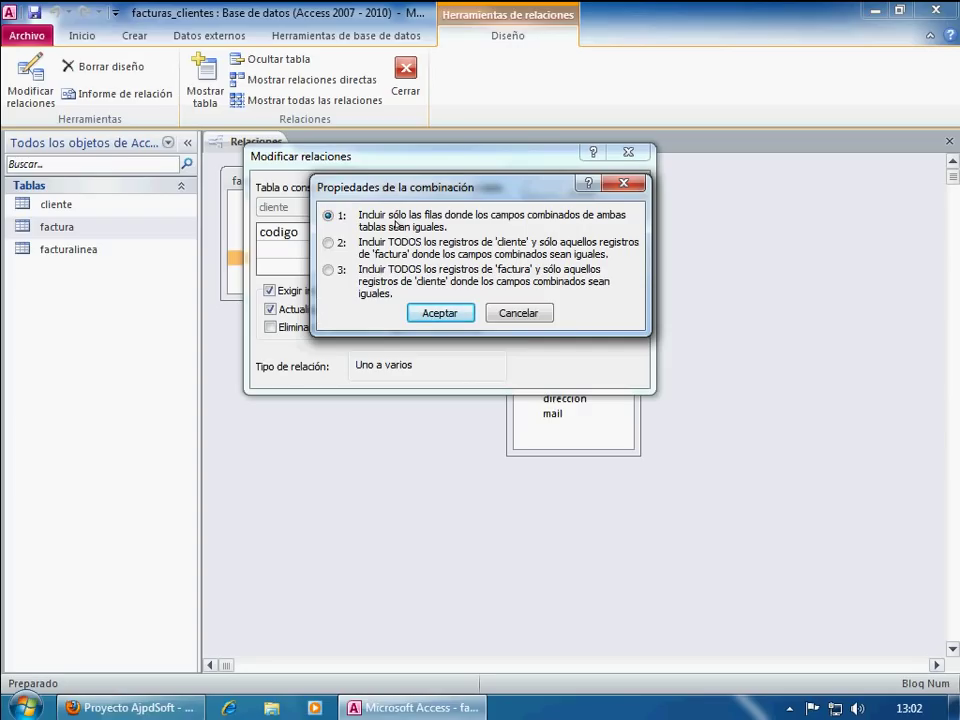
pyautogui.click(451, 312)
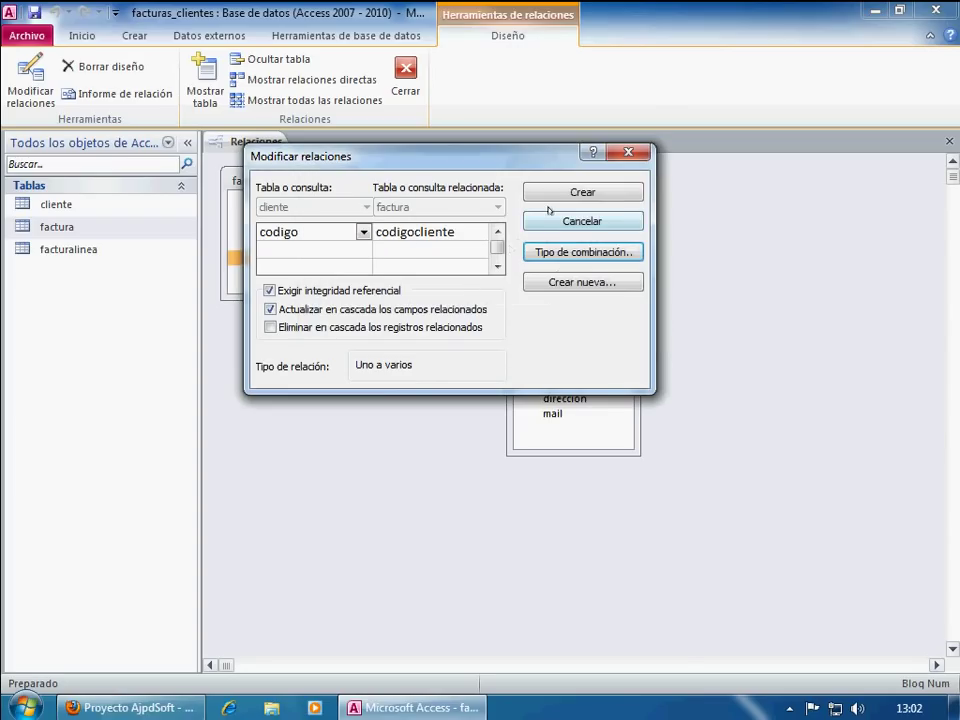
pyautogui.moveTo(534, 162); pyautogui.dragTo(572, 167)
pyautogui.click(645, 199)
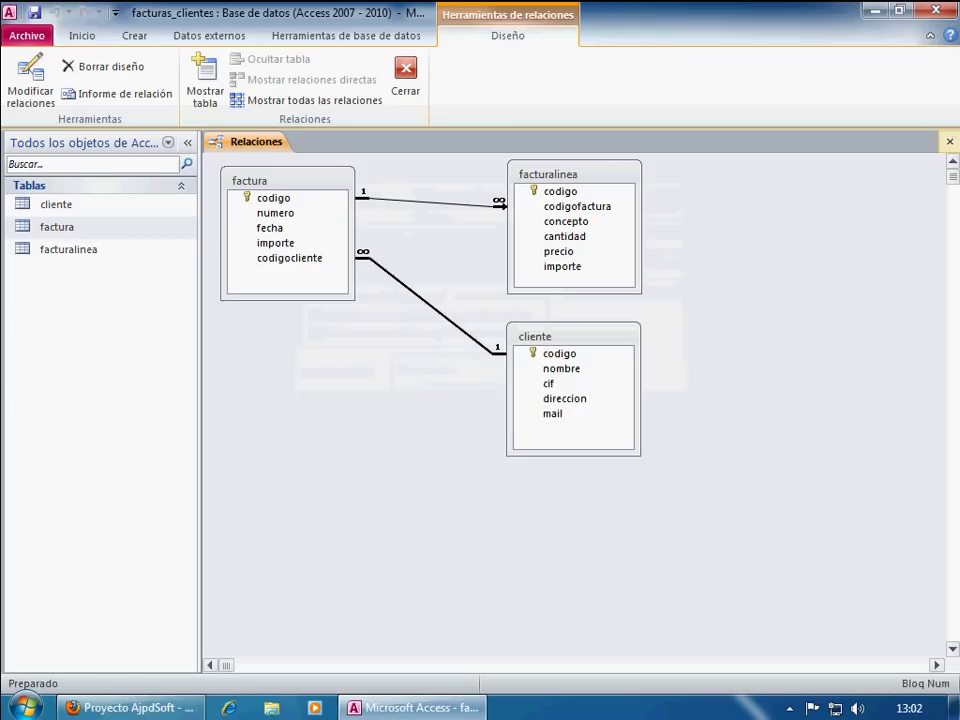
pyautogui.click(949, 141)
pyautogui.click(418, 402)
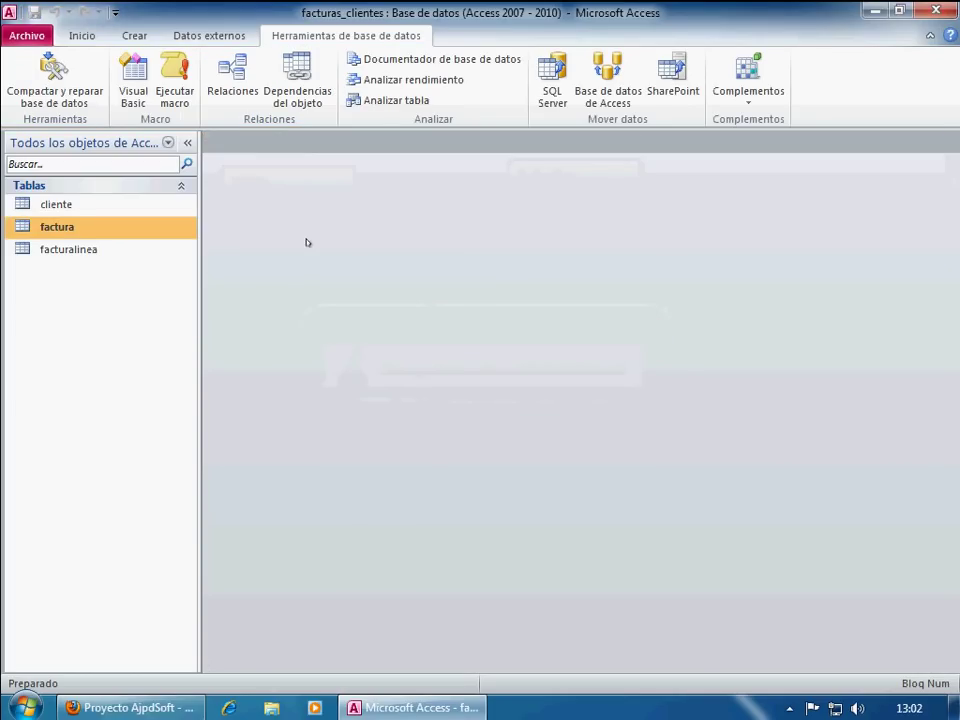
# Step: Open the factura table's datasheet to check its columns and close it without entering data
pyautogui.click(197, 211)
pyautogui.moveTo(197, 211); pyautogui.dragTo(143, 223)
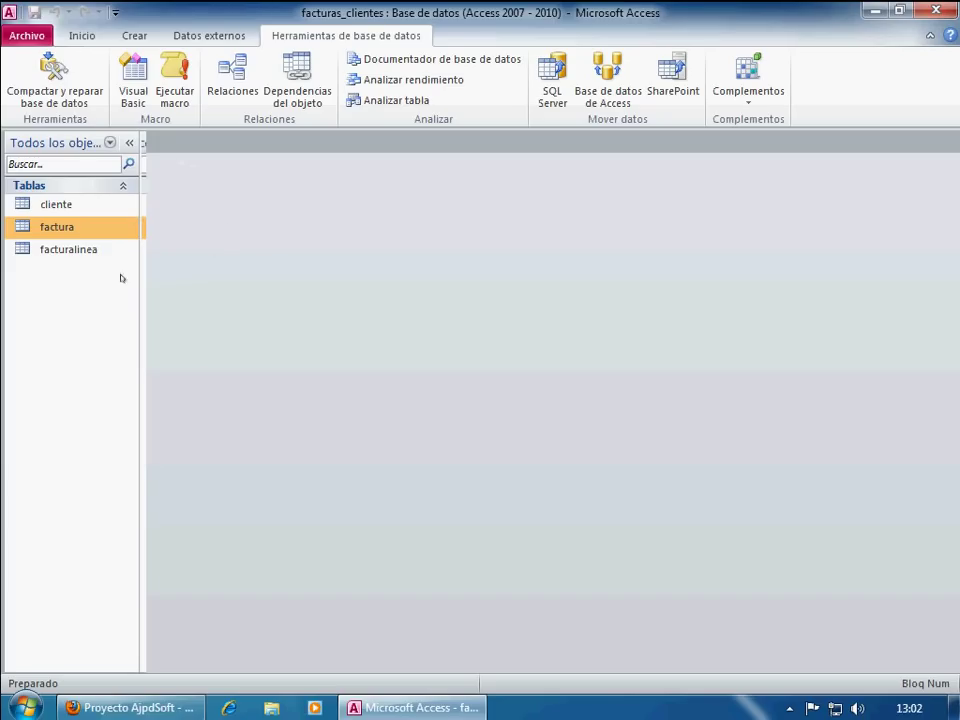
pyautogui.doubleClick(80, 227)
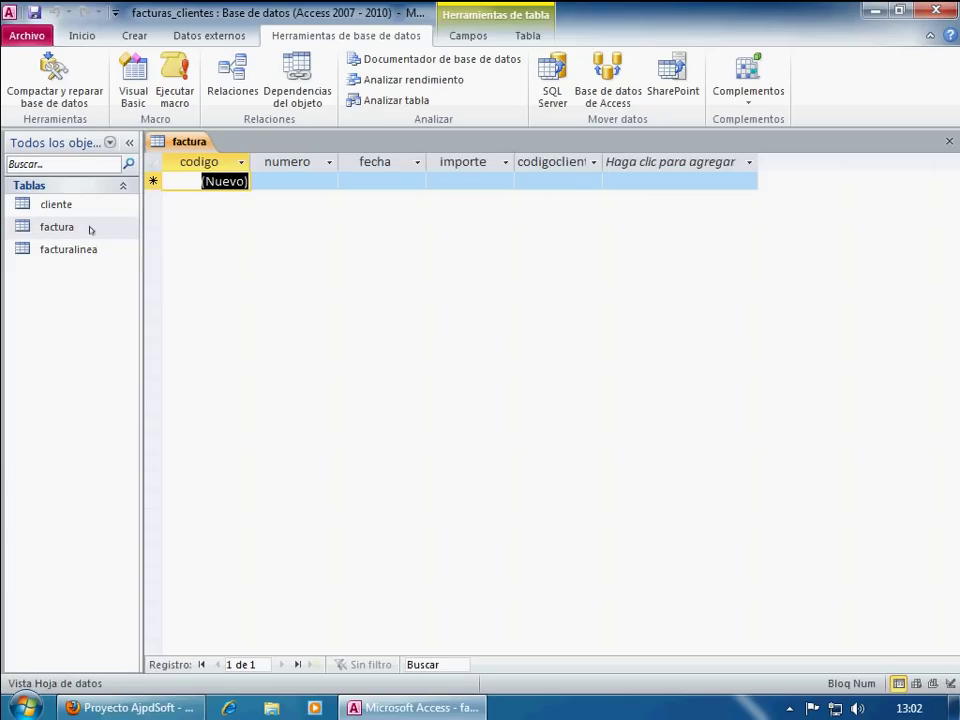
pyautogui.click(487, 180)
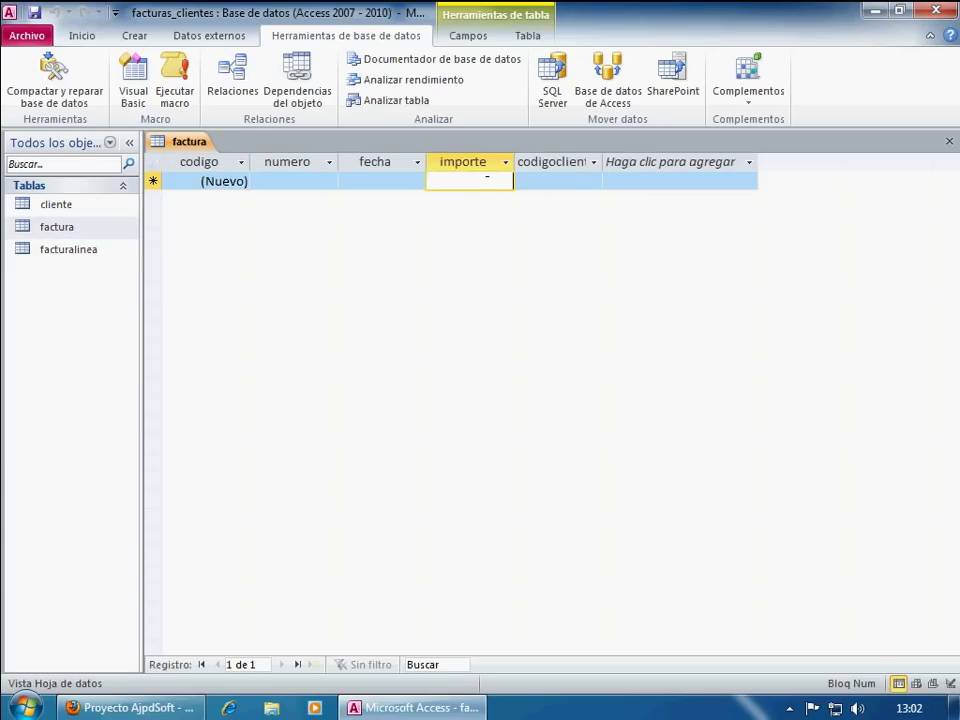
pyautogui.click(951, 143)
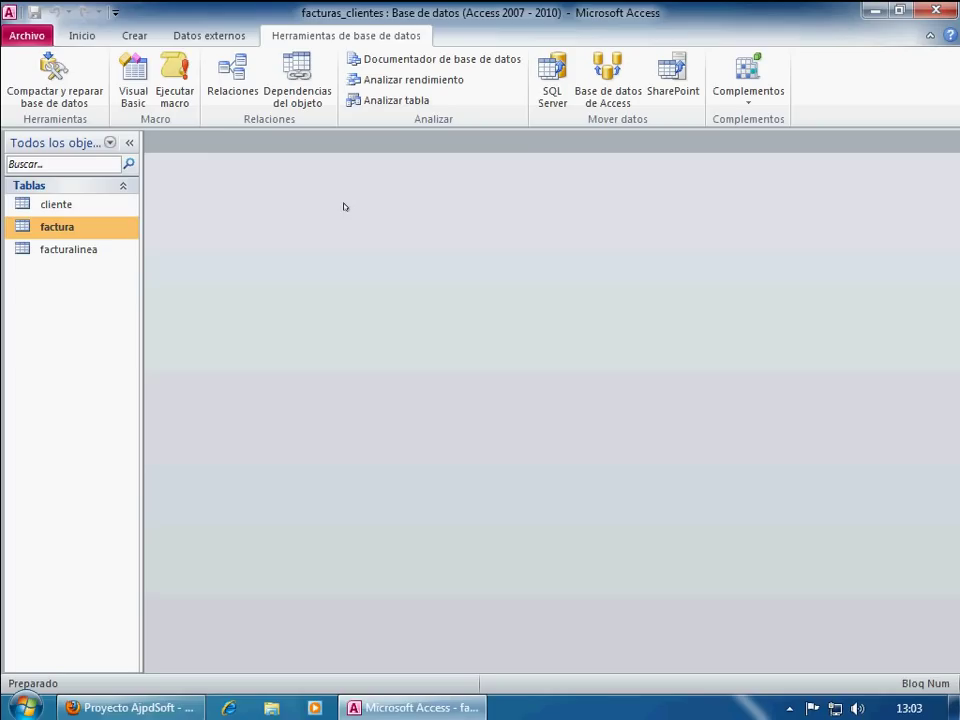
# Step: Create a form in Design view, shorten its detail section to about 7 cm and set its record source to factura
pyautogui.click(137, 35)
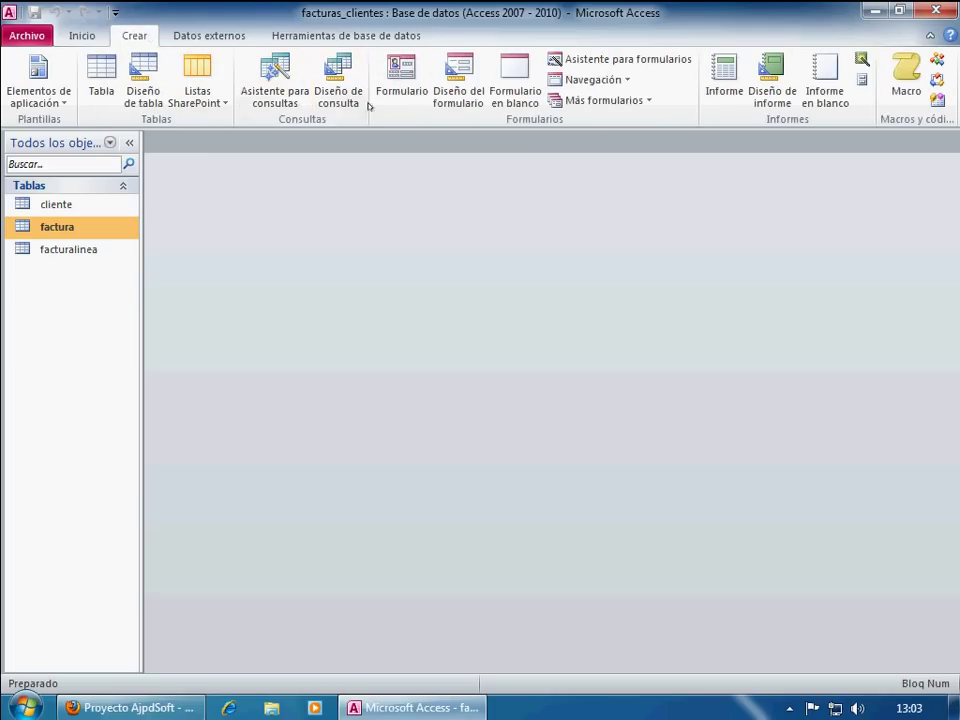
pyautogui.click(465, 101)
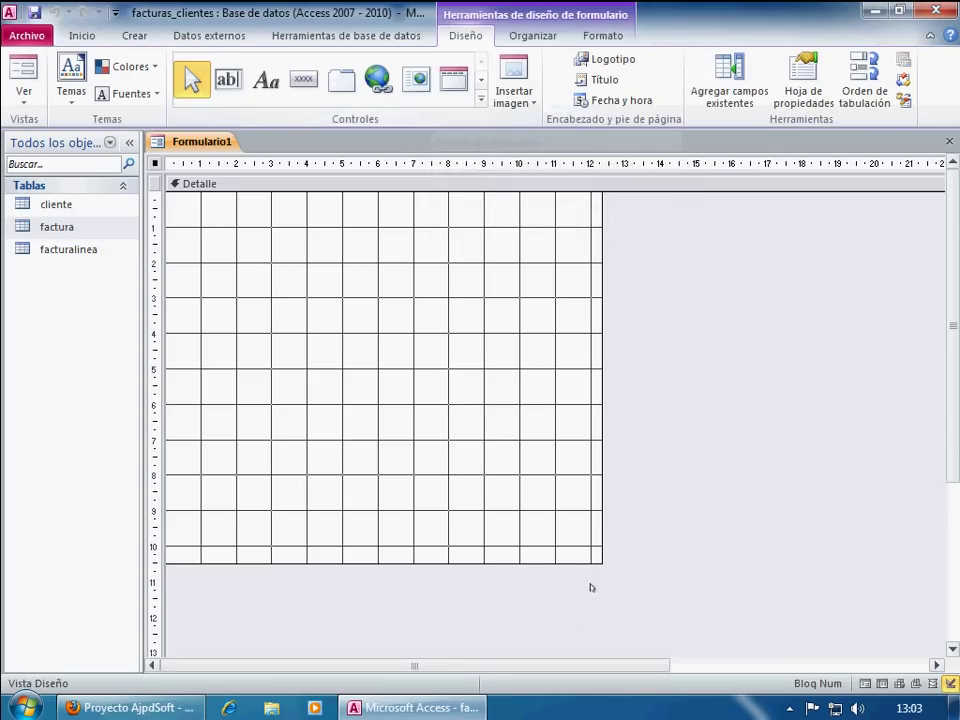
pyautogui.moveTo(598, 560); pyautogui.dragTo(597, 449)
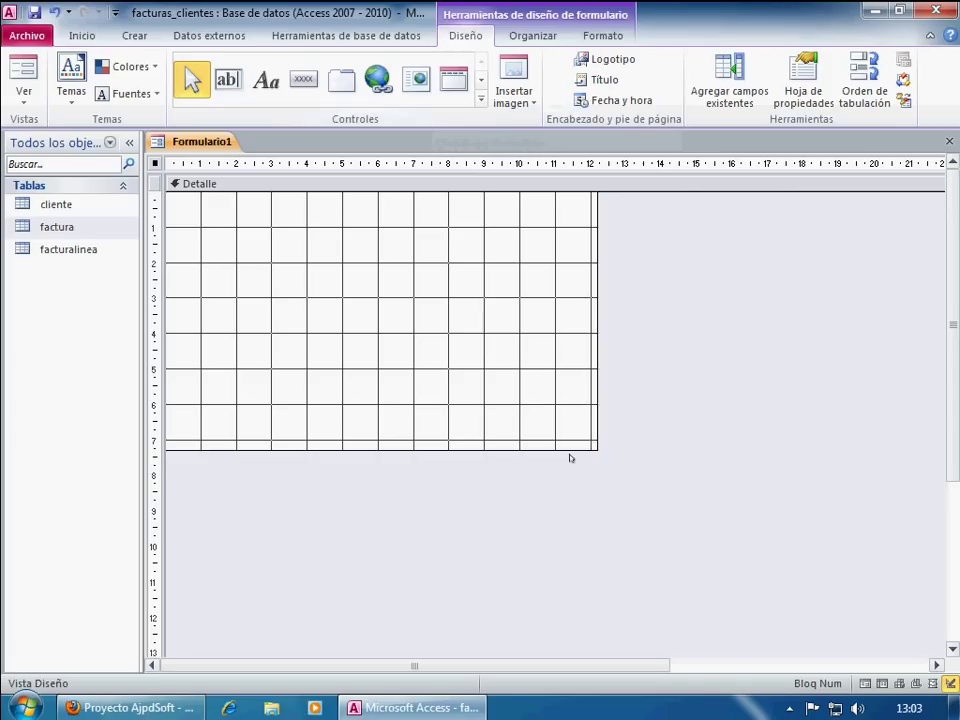
pyautogui.doubleClick(155, 164)
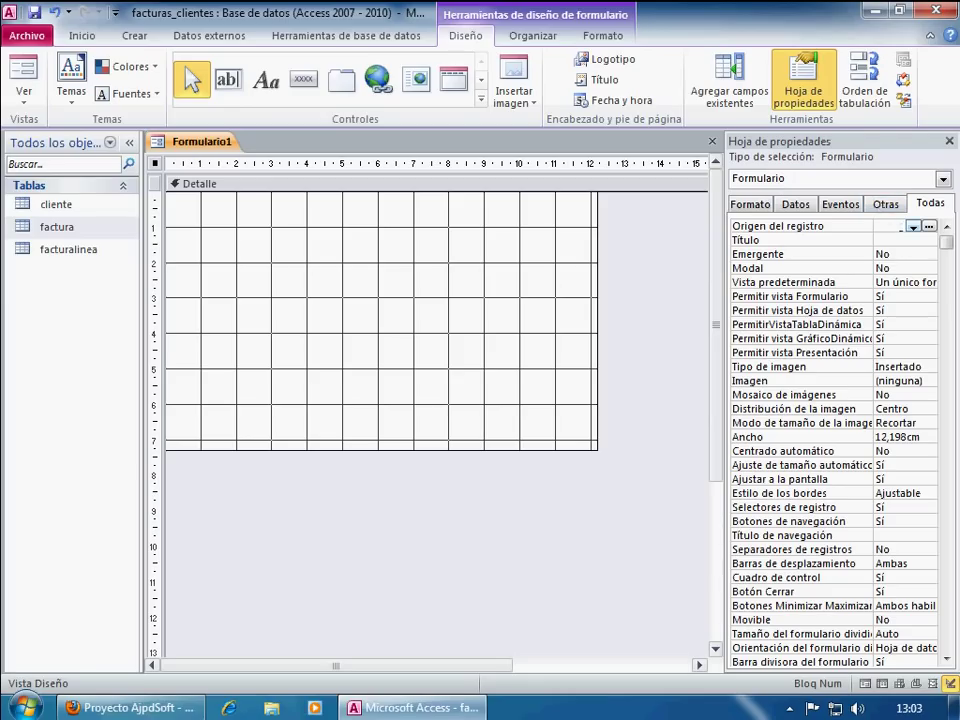
pyautogui.click(912, 227)
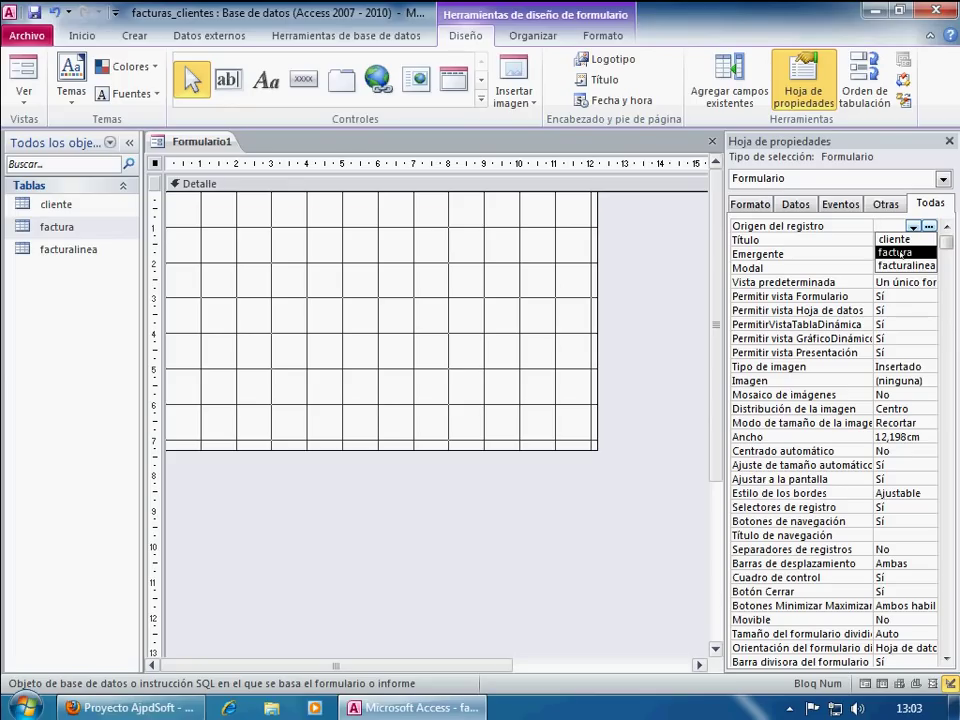
pyautogui.click(899, 253)
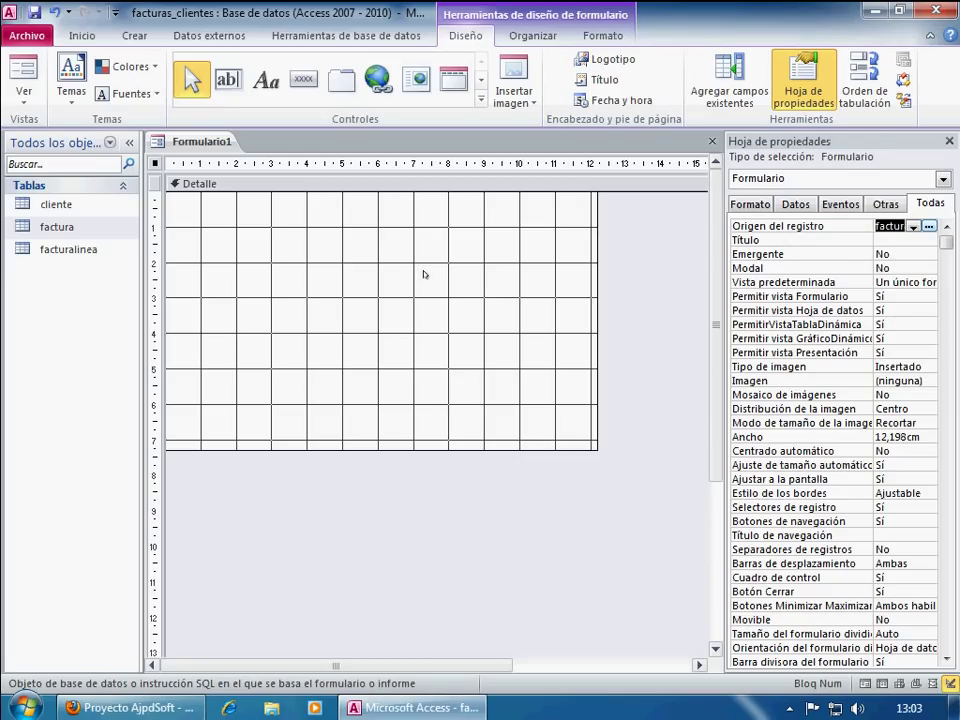
# Step: Add the existing fields numero, fecha and importe to the form, stacked one beneath another
pyautogui.click(736, 97)
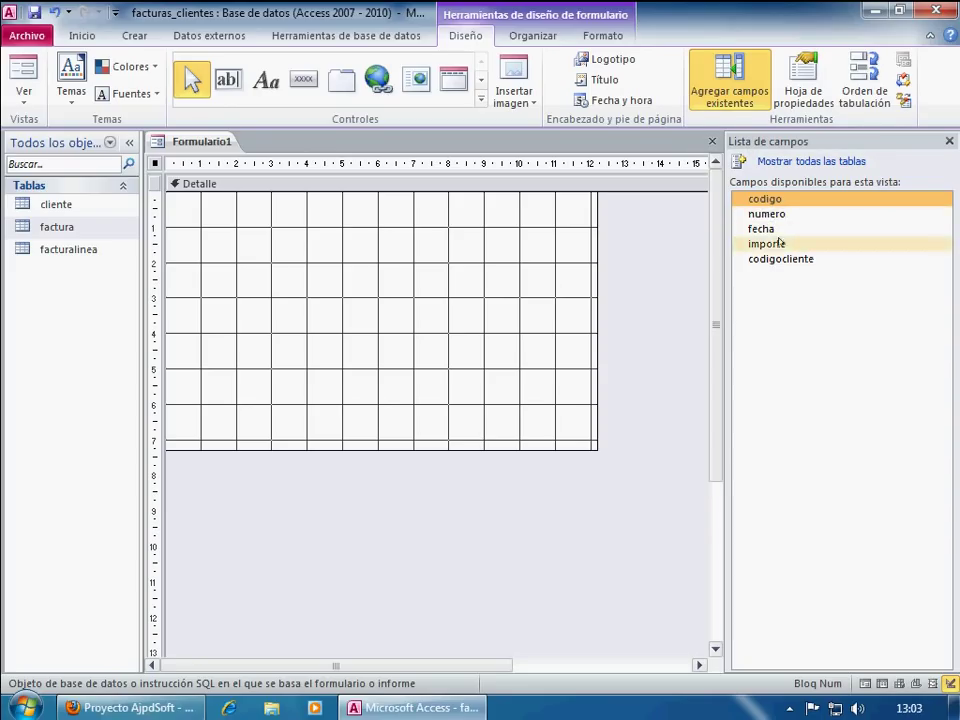
pyautogui.click(787, 213)
pyautogui.moveTo(784, 213); pyautogui.dragTo(254, 206)
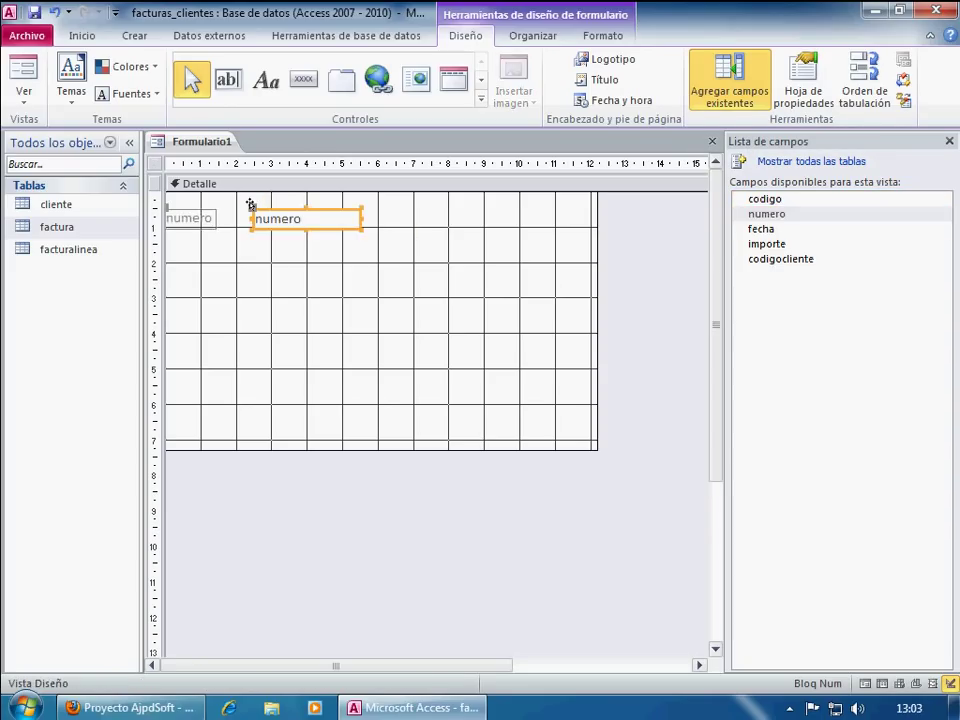
pyautogui.click(802, 201)
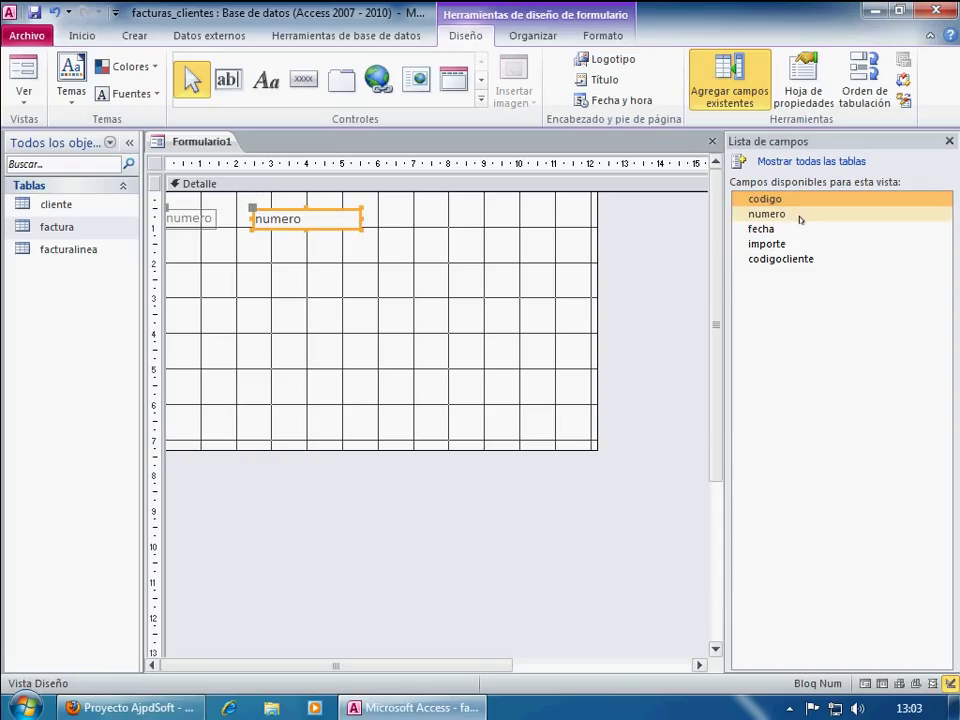
pyautogui.moveTo(769, 231); pyautogui.dragTo(248, 240)
pyautogui.click(440, 270)
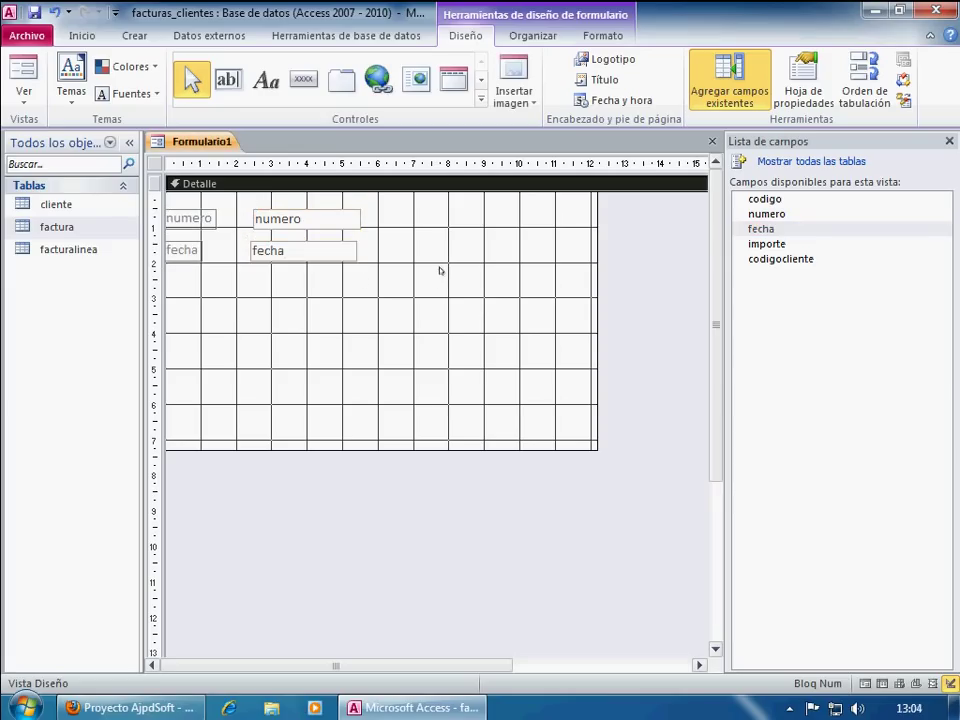
pyautogui.moveTo(766, 244); pyautogui.dragTo(259, 271)
pyautogui.click(416, 218)
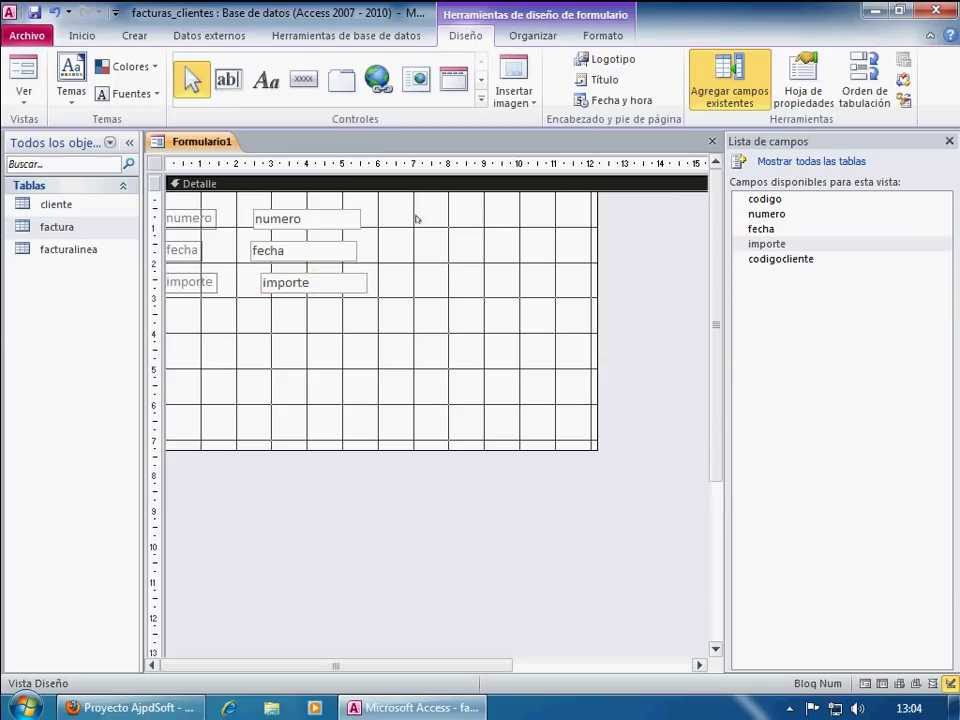
# Step: Line up the numero, fecha and importe boxes in one column and move each label close beside its box
pyautogui.moveTo(306, 216); pyautogui.dragTo(326, 208)
pyautogui.click(200, 212)
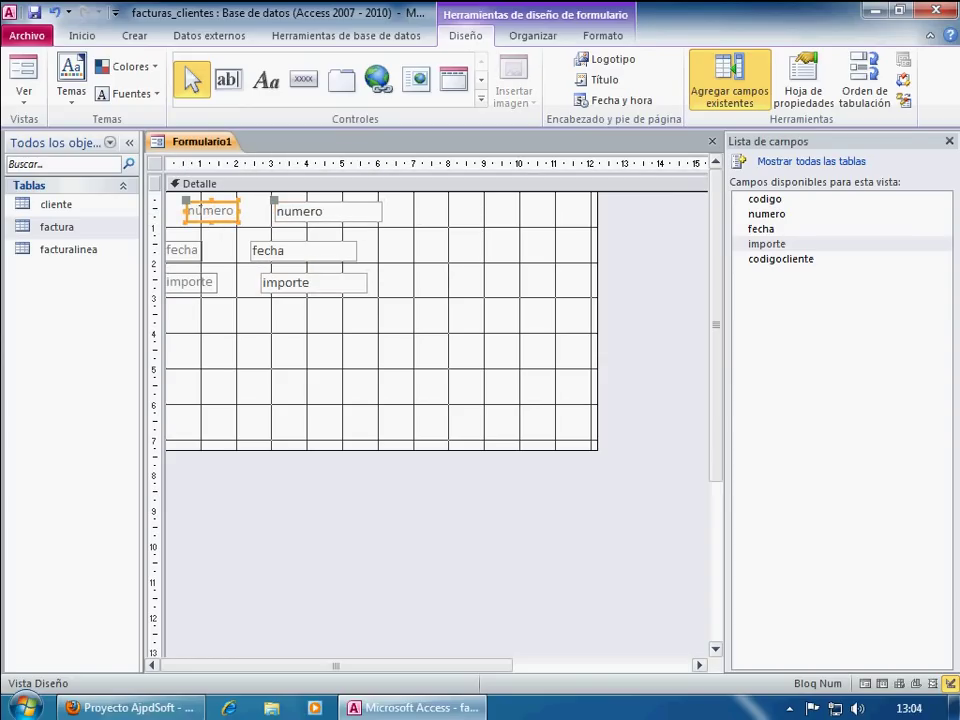
pyautogui.moveTo(186, 200); pyautogui.dragTo(219, 199)
pyautogui.click(273, 244)
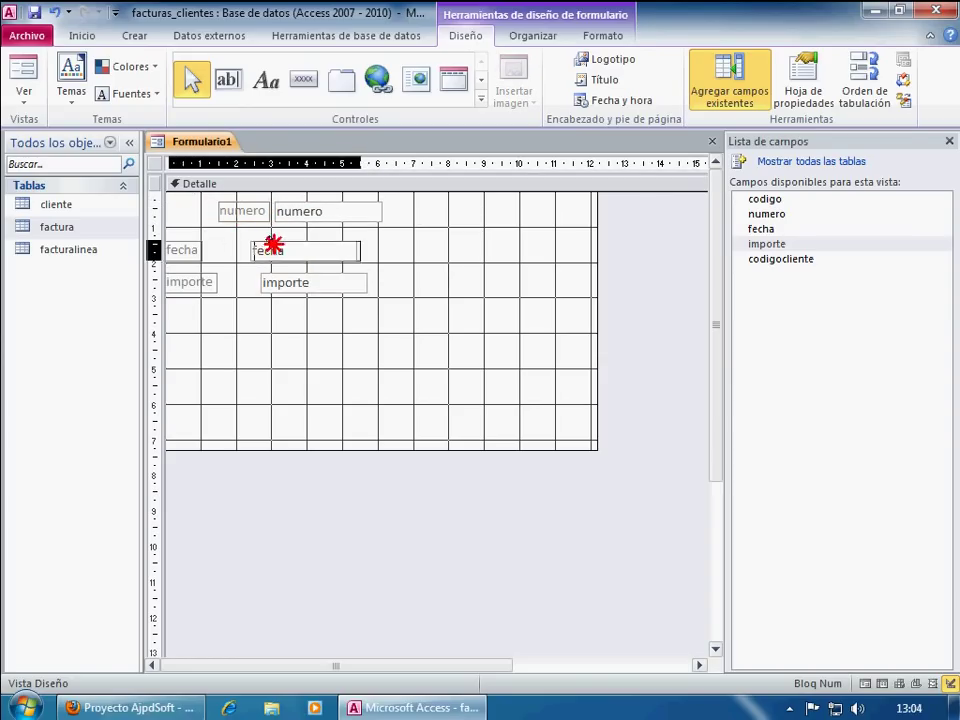
pyautogui.moveTo(273, 244); pyautogui.dragTo(298, 234)
pyautogui.click(203, 237)
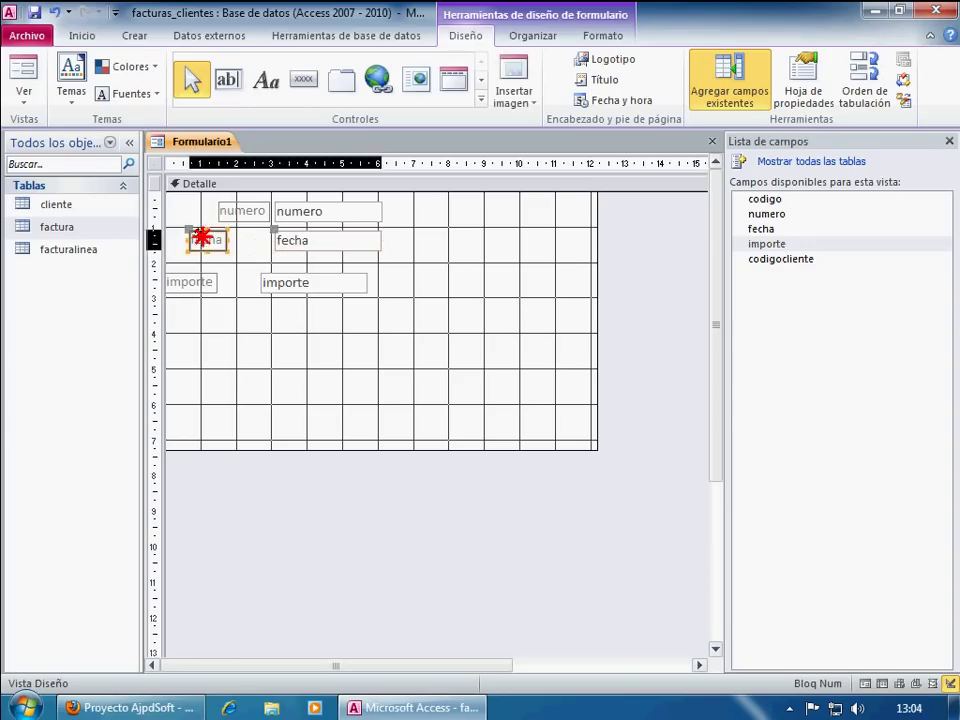
pyautogui.moveTo(203, 237); pyautogui.dragTo(226, 228)
pyautogui.moveTo(266, 279); pyautogui.dragTo(286, 262)
pyautogui.click(190, 268)
pyautogui.moveTo(180, 251); pyautogui.dragTo(210, 256)
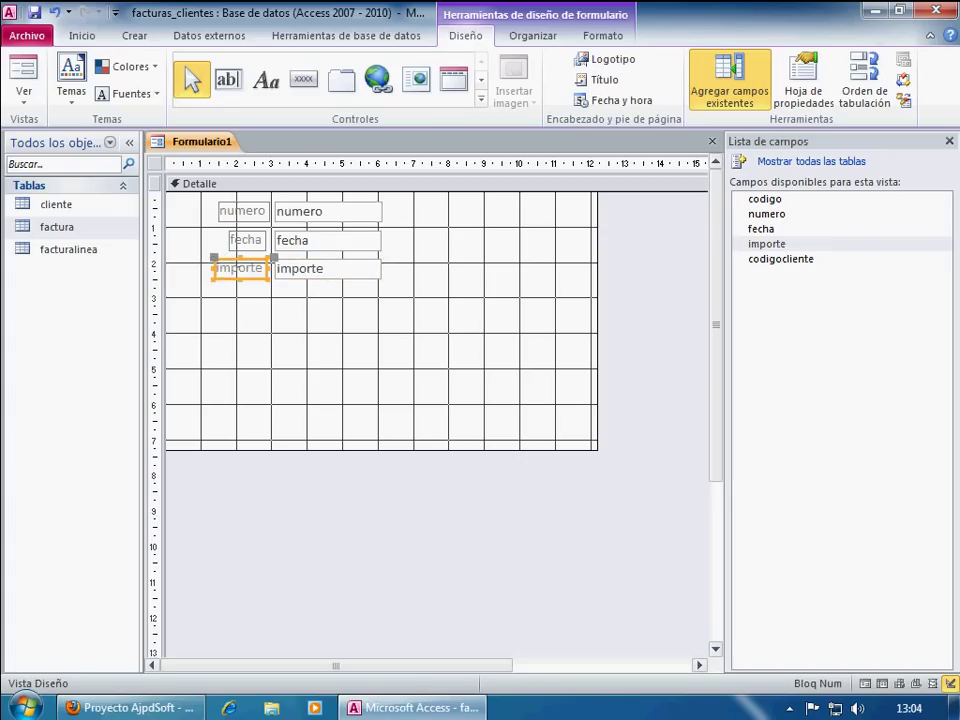
# Step: Shorten the form's detail section to about 4 cm high, just below the importe field
pyautogui.click(497, 283)
pyautogui.moveTo(495, 448); pyautogui.dragTo(481, 329)
pyautogui.click(826, 262)
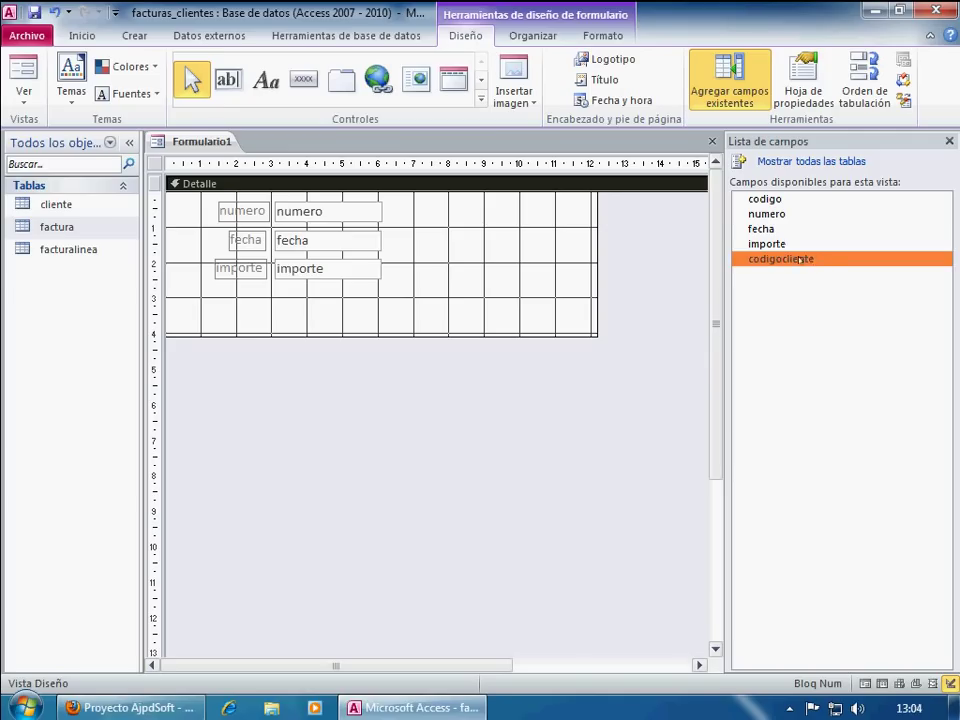
pyautogui.click(435, 276)
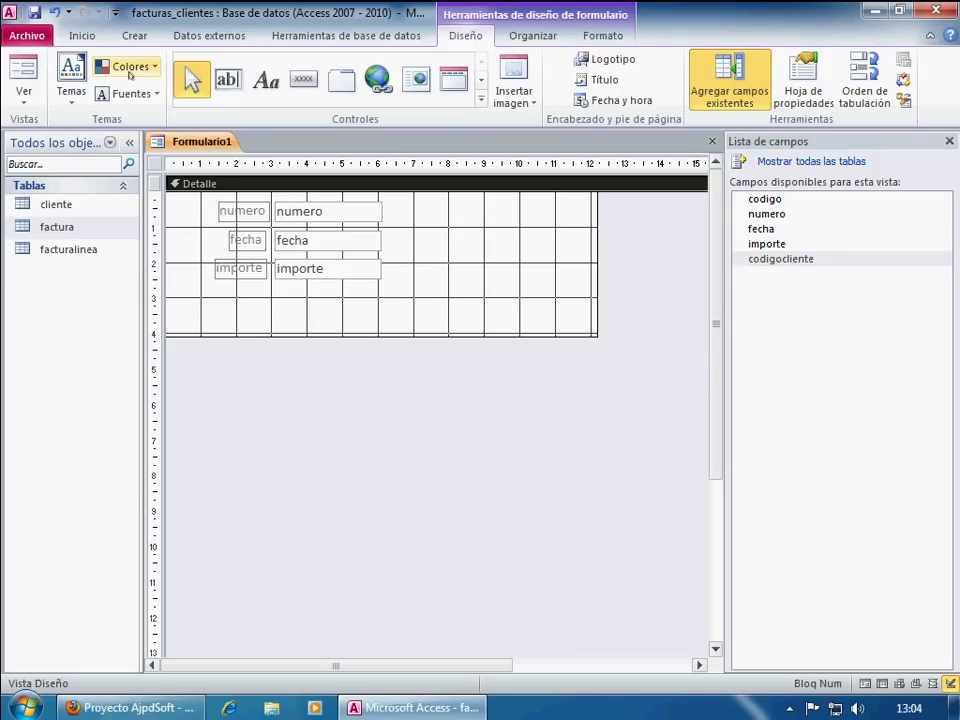
# Step: Save the form under the name factura
pyautogui.click(33, 12)
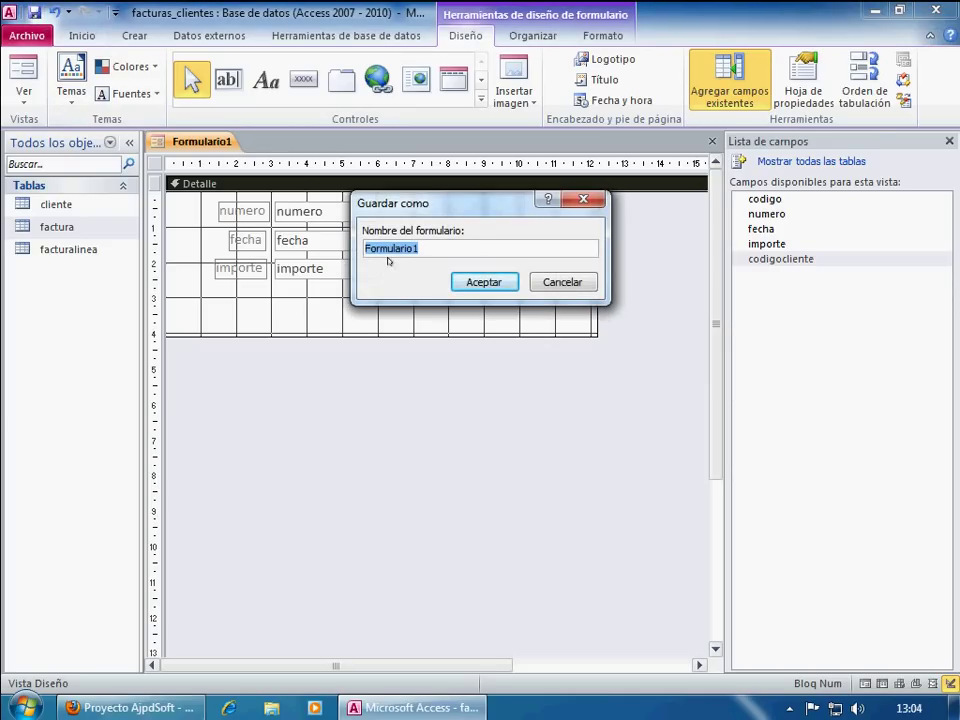
pyautogui.write('factura')
pyautogui.click(470, 284)
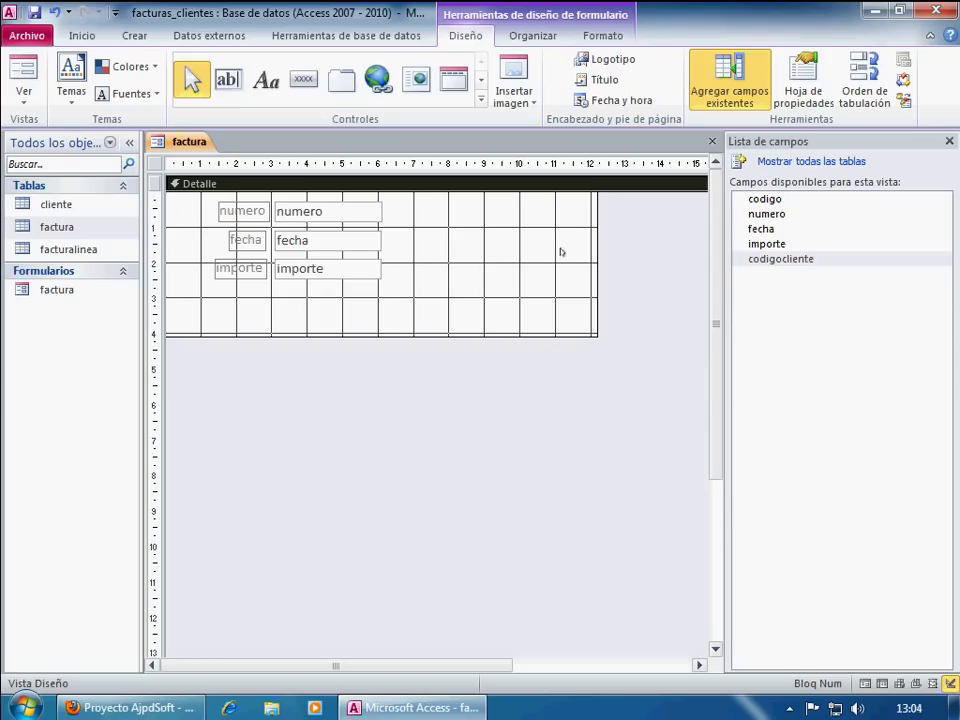
pyautogui.rightClick(87, 343)
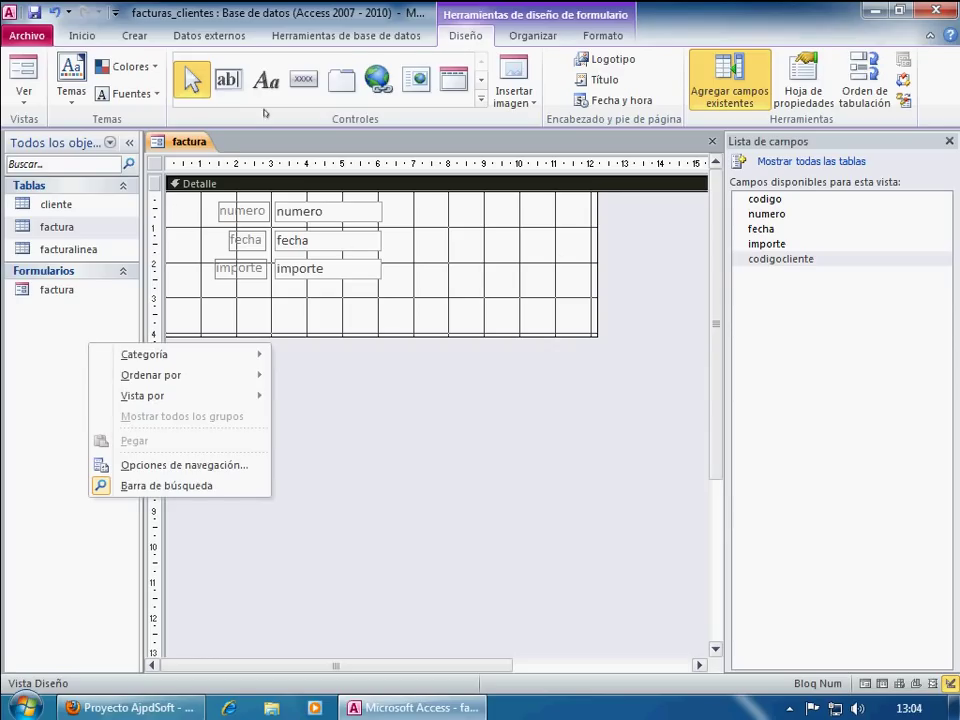
# Step: Create a second form in Design view and set its record source to facturalinea
pyautogui.click(145, 35)
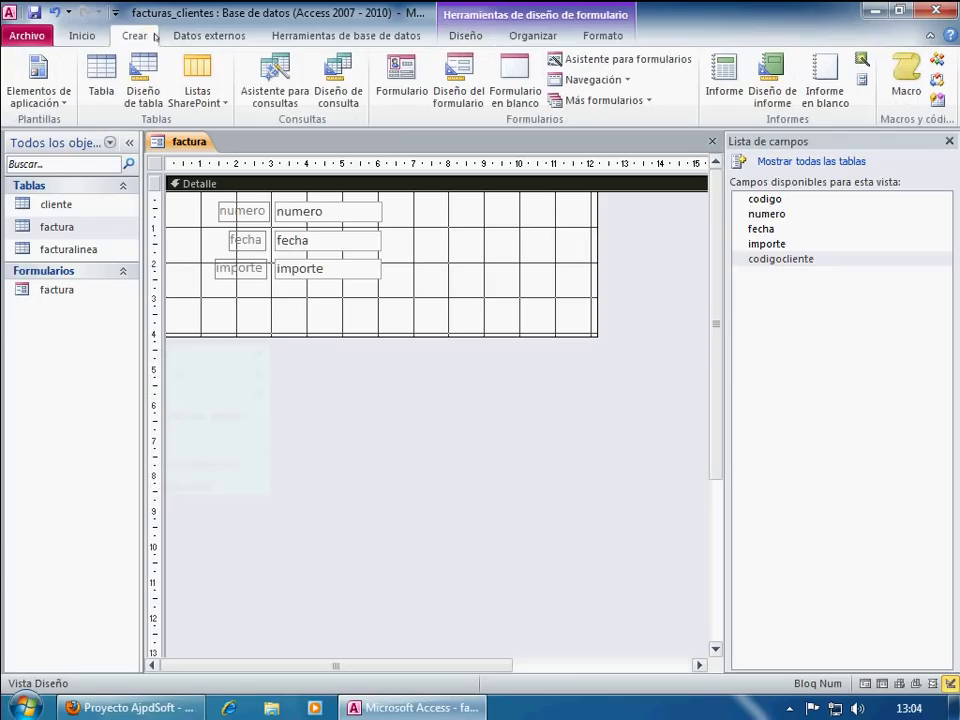
pyautogui.click(460, 95)
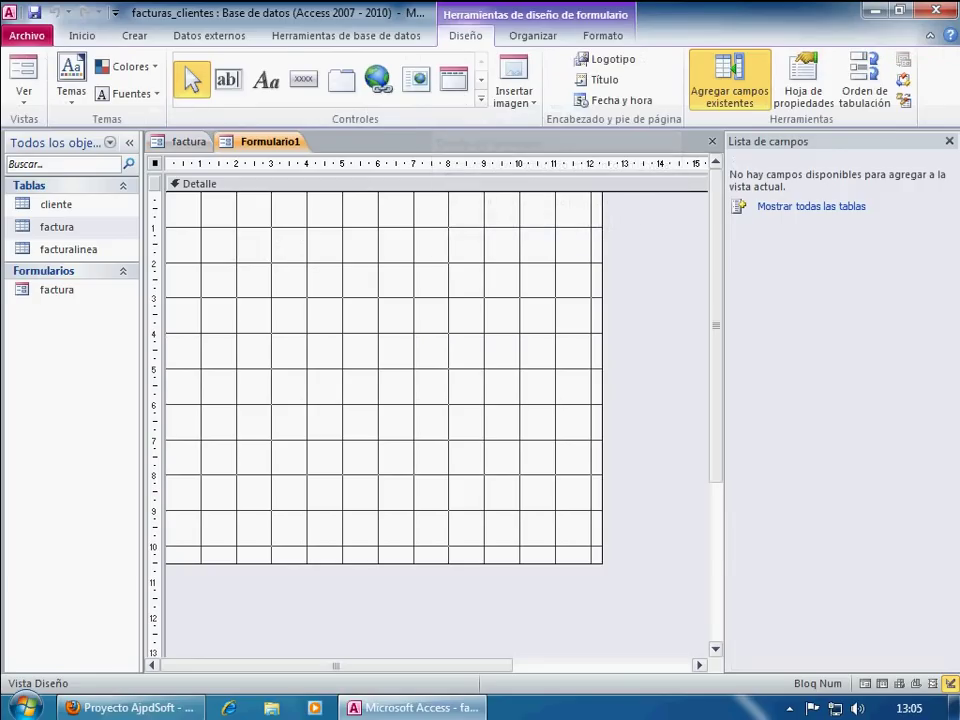
pyautogui.doubleClick(155, 164)
pyautogui.click(912, 227)
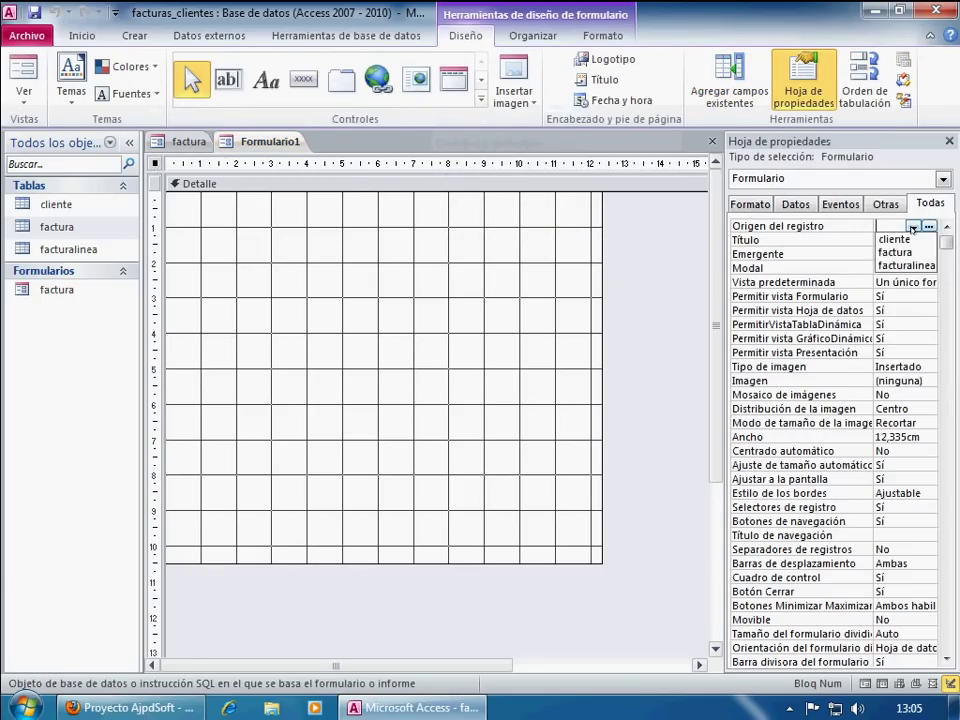
pyautogui.click(913, 266)
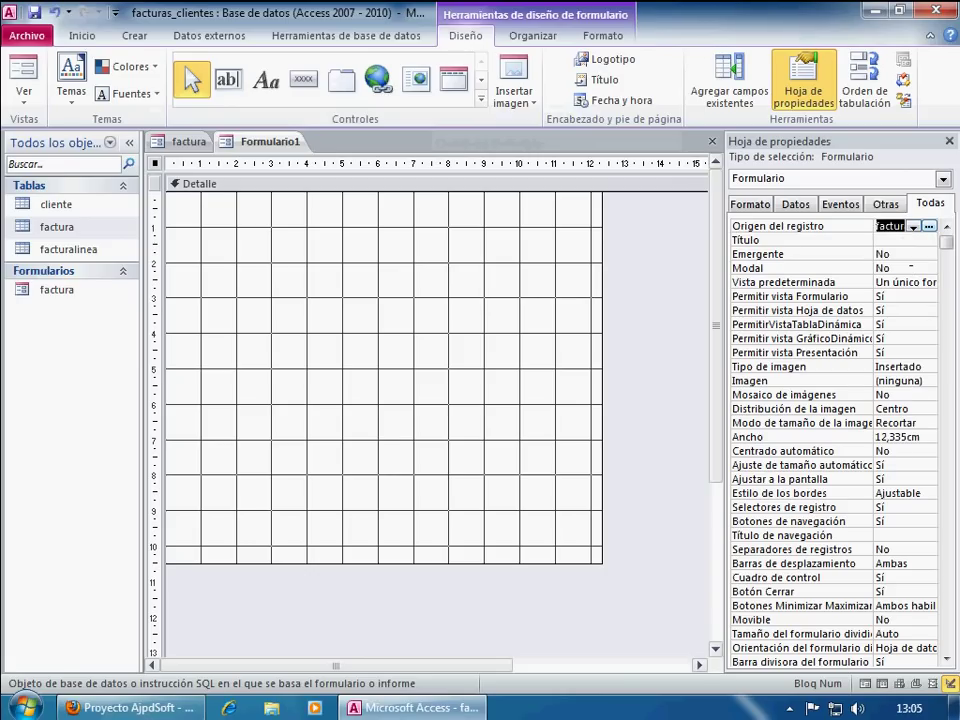
pyautogui.click(443, 323)
# Step: Place the fields concepto, cantidad and precio in a row on the new form, with importe slightly lower at the end
pyautogui.click(712, 91)
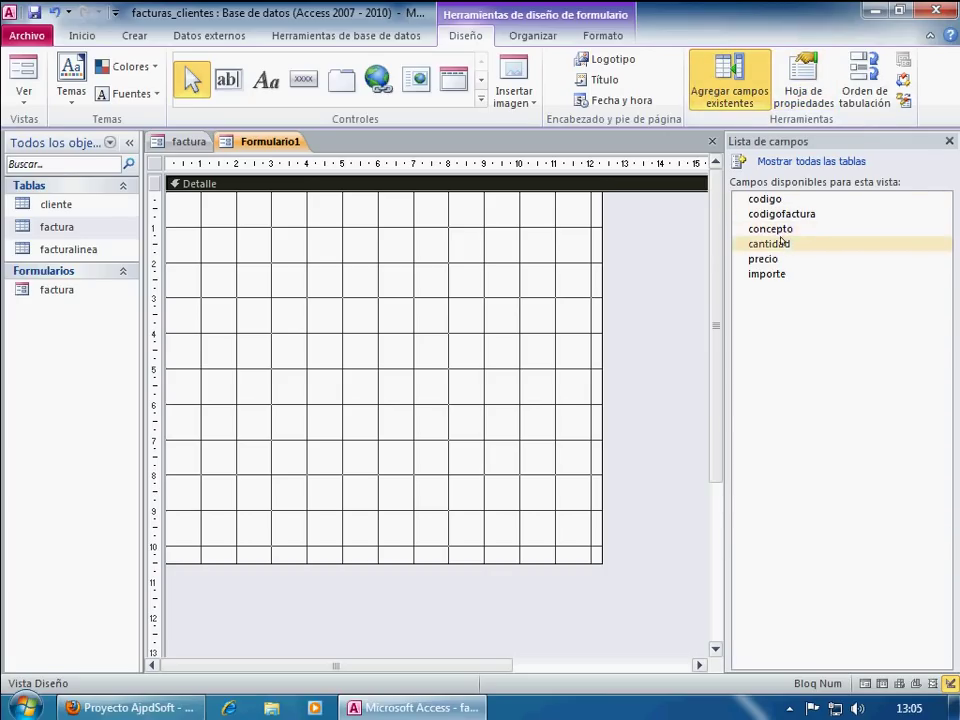
pyautogui.moveTo(779, 229); pyautogui.dragTo(210, 208)
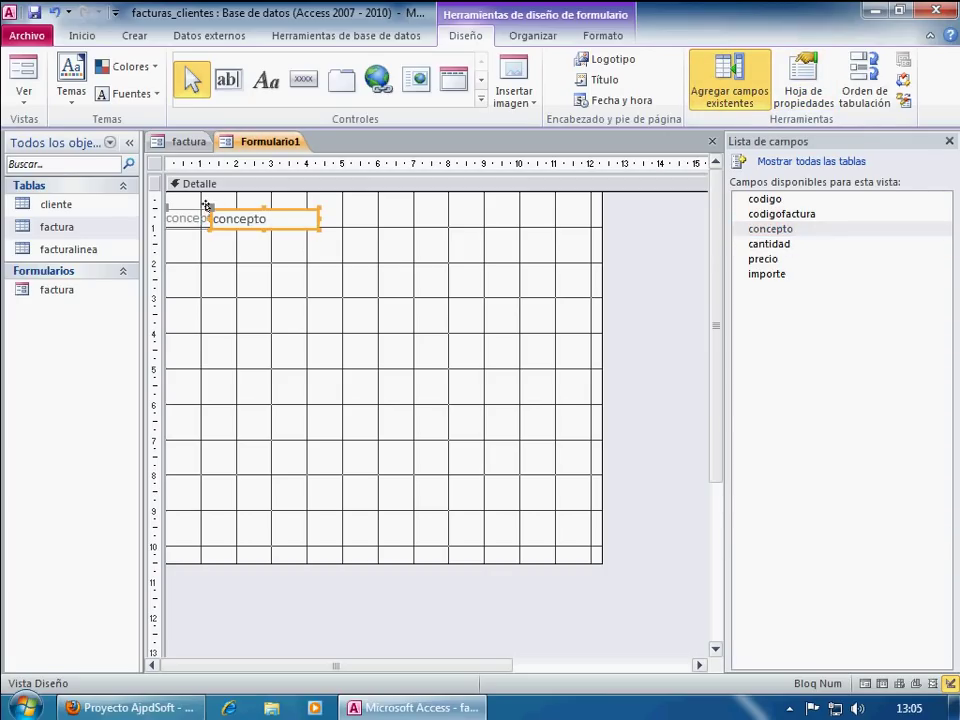
pyautogui.moveTo(770, 244); pyautogui.dragTo(352, 208)
pyautogui.moveTo(787, 264); pyautogui.dragTo(486, 210)
pyautogui.click(755, 271)
pyautogui.moveTo(755, 271); pyautogui.dragTo(575, 245)
pyautogui.click(611, 311)
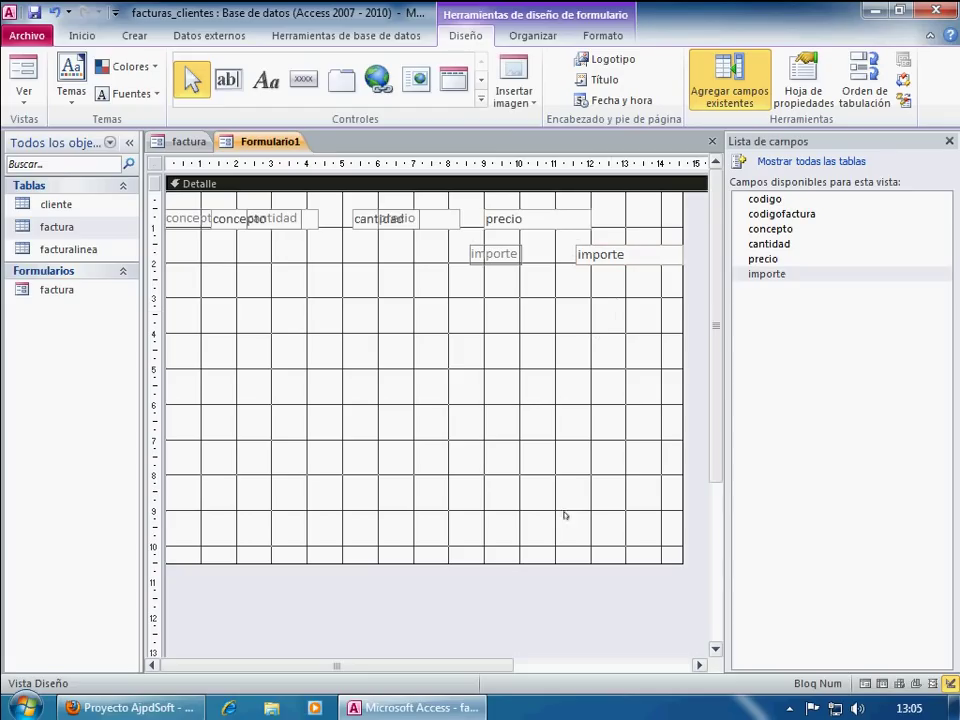
# Step: Shorten the detail section to about 3 cm and close the form, saving it as facturalinea
pyautogui.moveTo(554, 561); pyautogui.dragTo(586, 294)
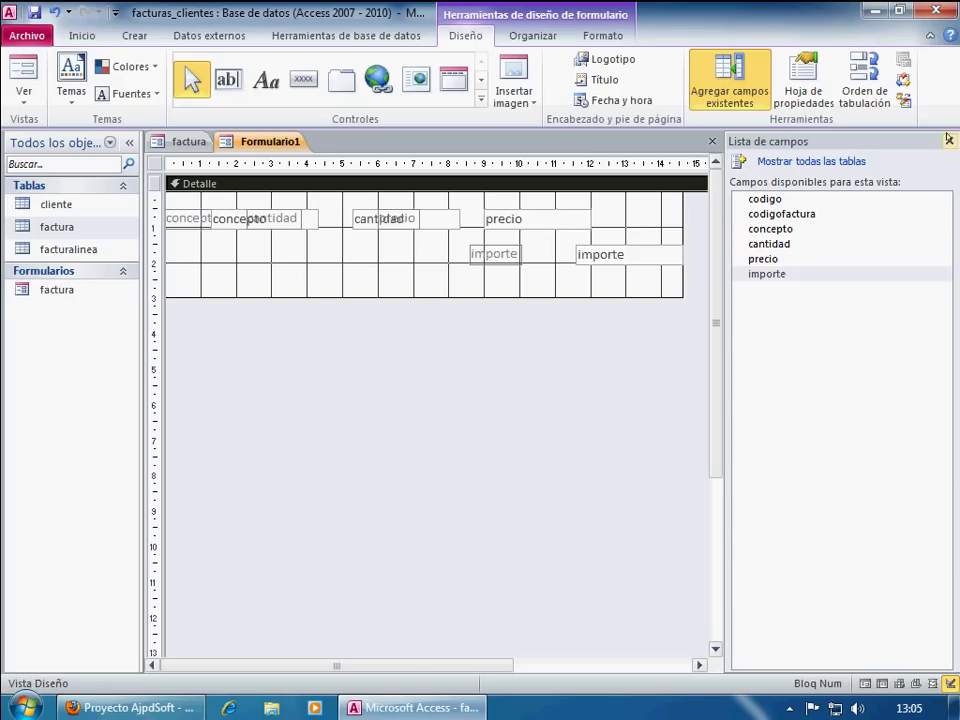
pyautogui.click(949, 141)
pyautogui.click(949, 141)
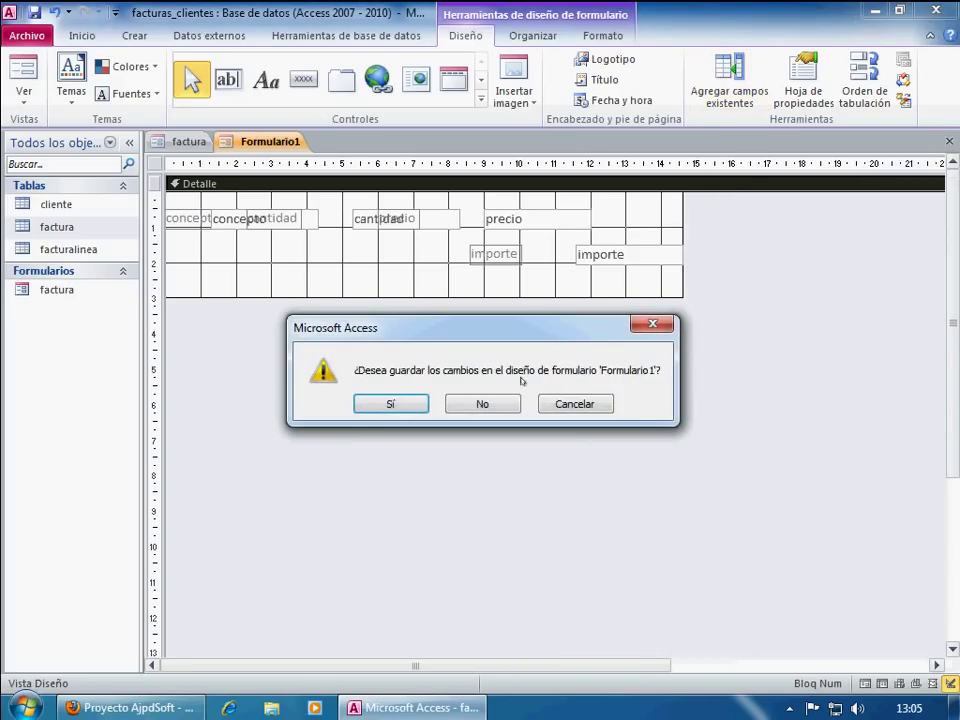
pyautogui.click(364, 404)
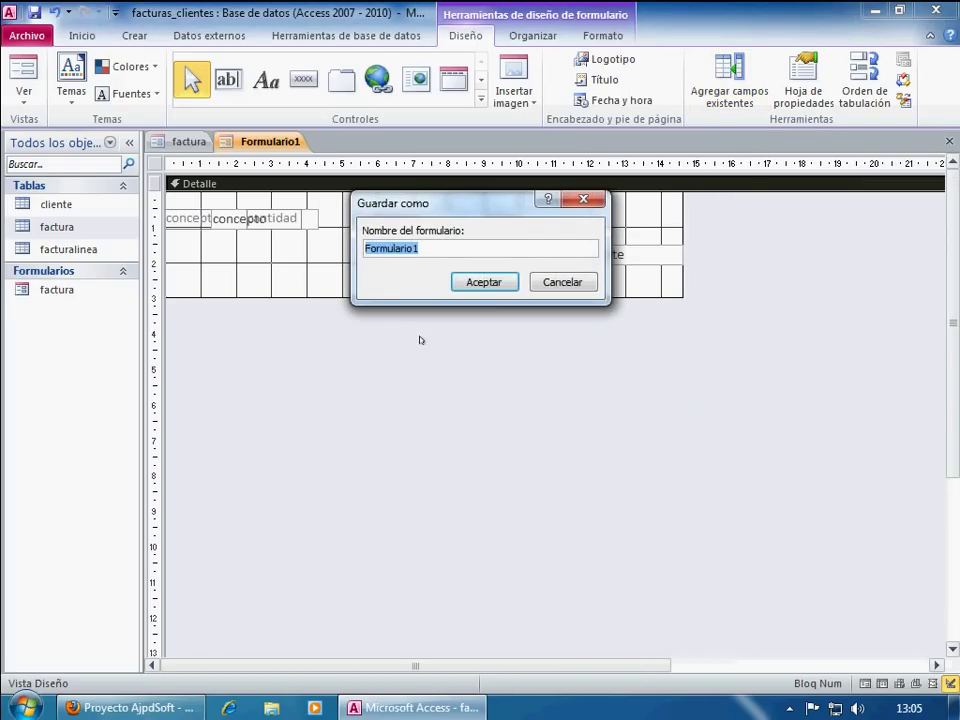
pyautogui.write('facturalinea')
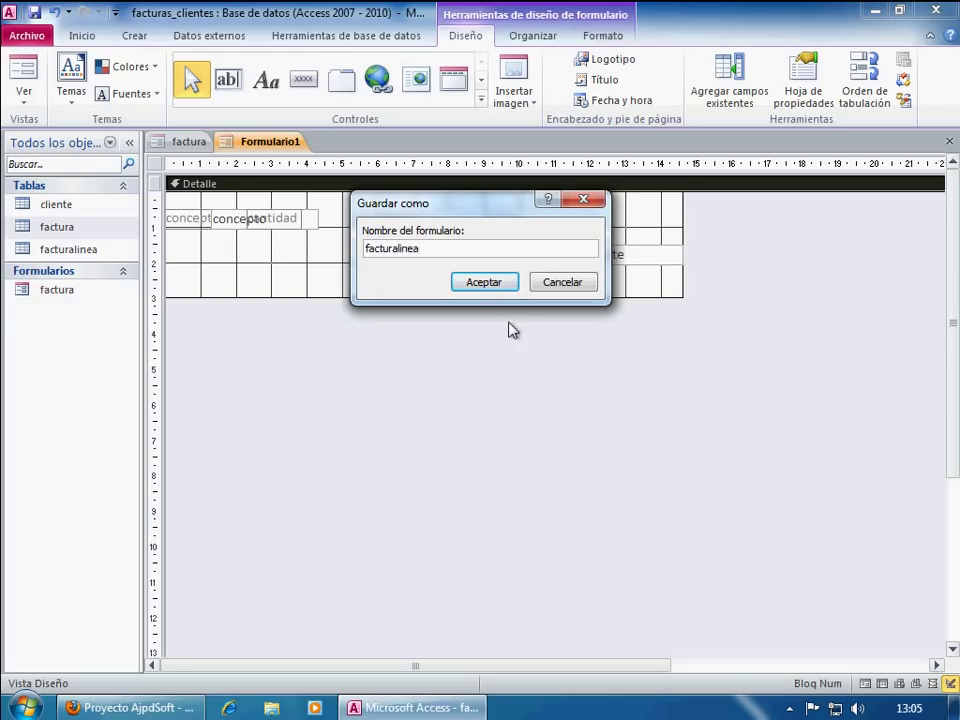
pyautogui.click(486, 282)
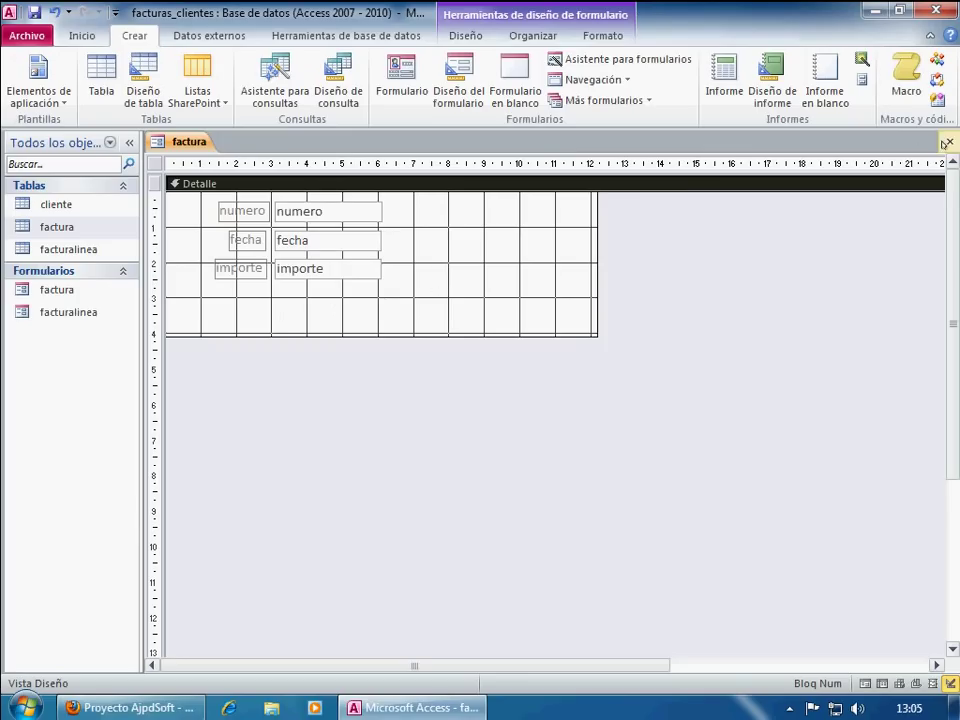
# Step: Close the factura form and reopen it in Design view
pyautogui.click(948, 142)
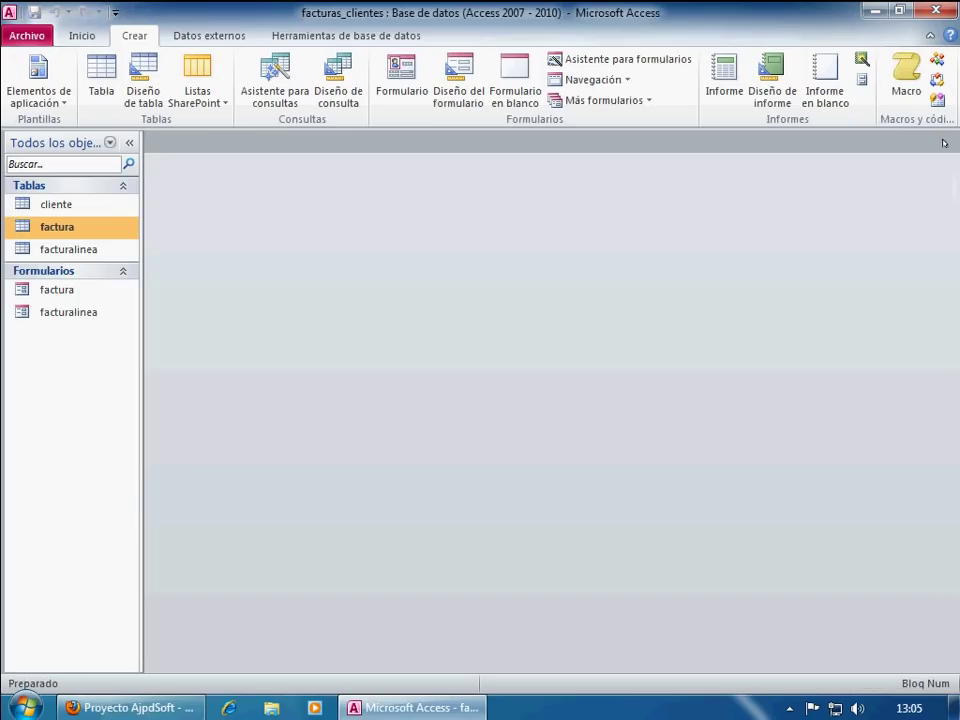
pyautogui.click(71, 292)
pyautogui.rightClick(73, 294)
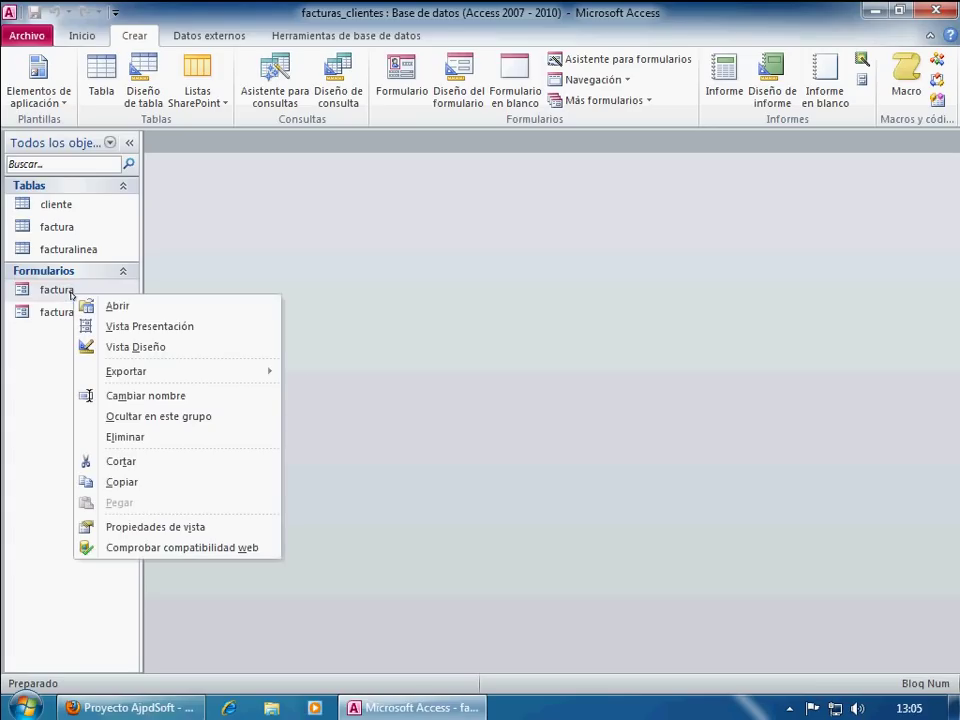
pyautogui.click(133, 347)
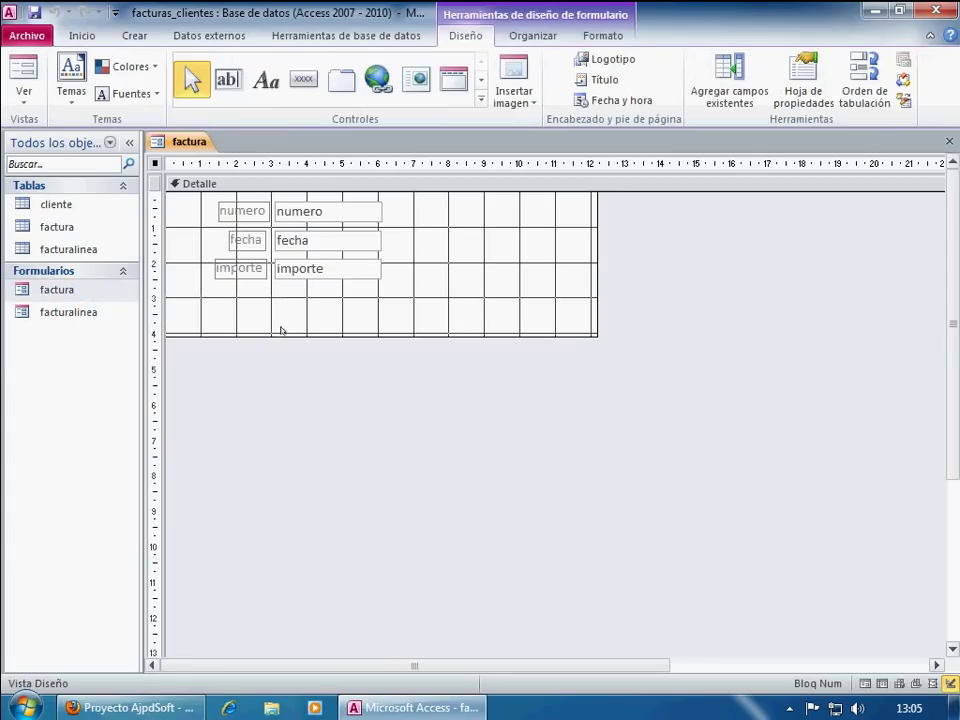
# Step: Extend the factura form's detail section to about 6.7 cm and embed the facturalinea form as a subform below the importe field
pyautogui.moveTo(246, 332); pyautogui.dragTo(246, 428)
pyautogui.click(40, 316)
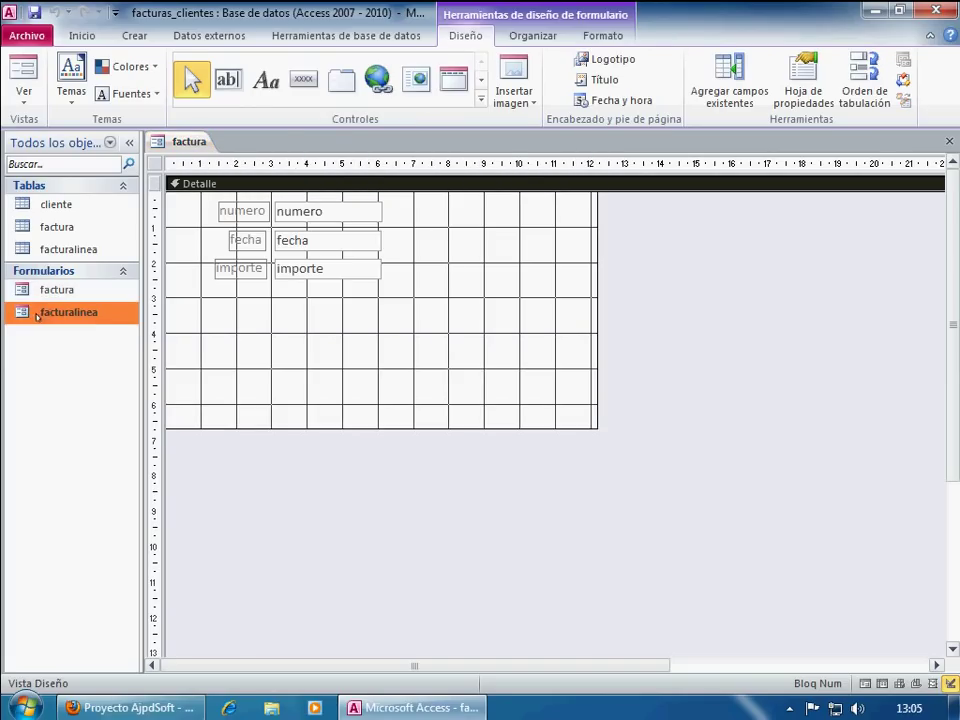
pyautogui.moveTo(40, 316); pyautogui.dragTo(217, 341)
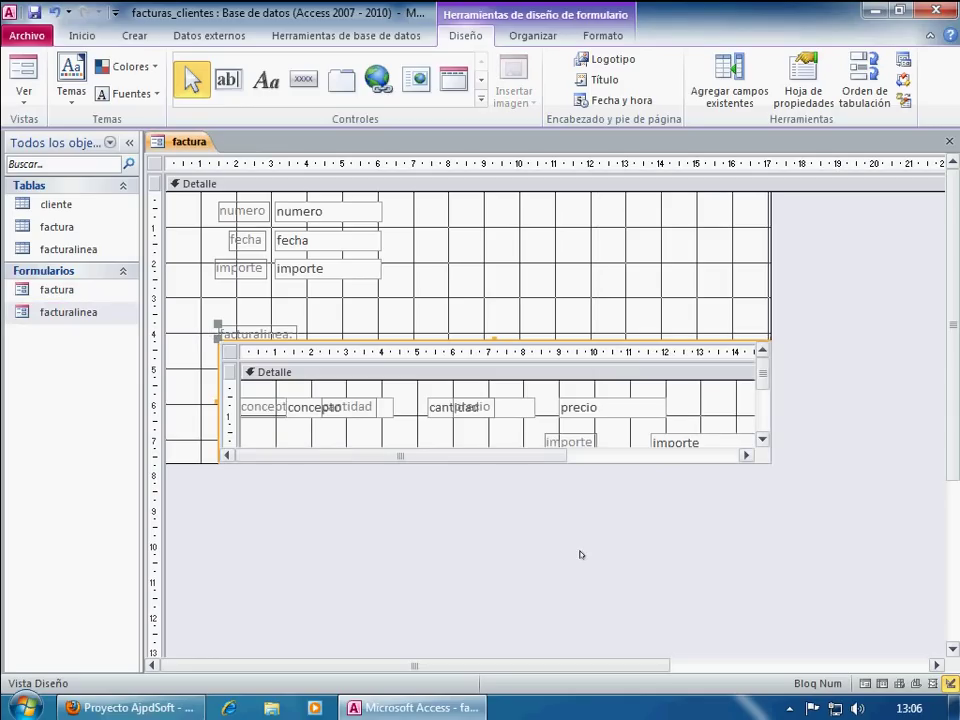
# Step: Set the default view (Vista predeterminada) of the embedded facturalinea subform to Hoja de datos and close its property sheet
pyautogui.click(257, 305)
pyautogui.moveTo(200, 307); pyautogui.dragTo(244, 341)
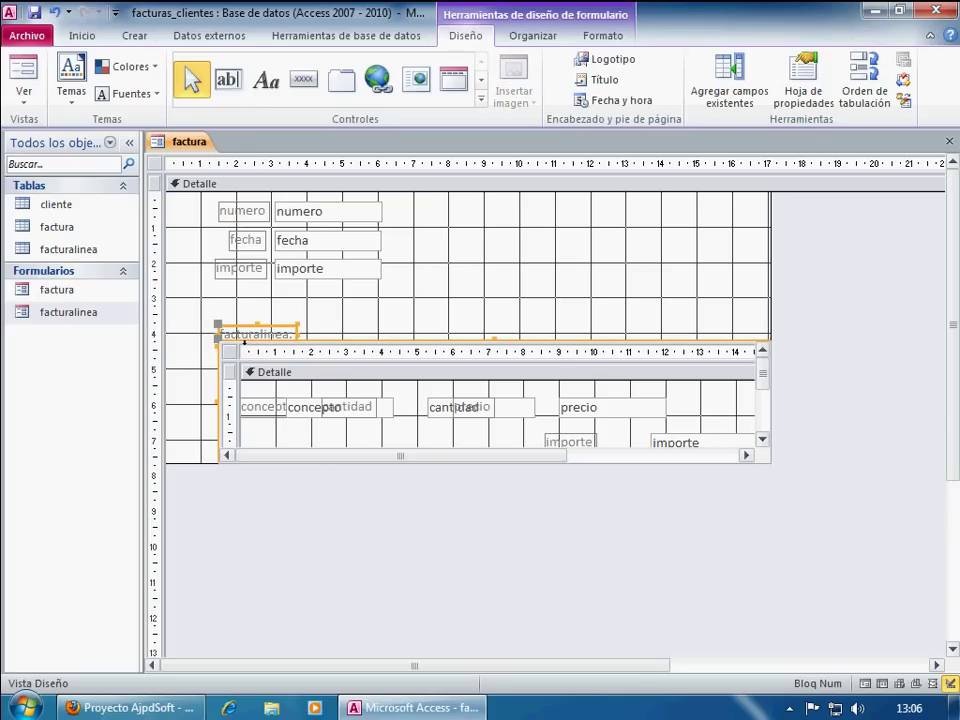
pyautogui.click(259, 315)
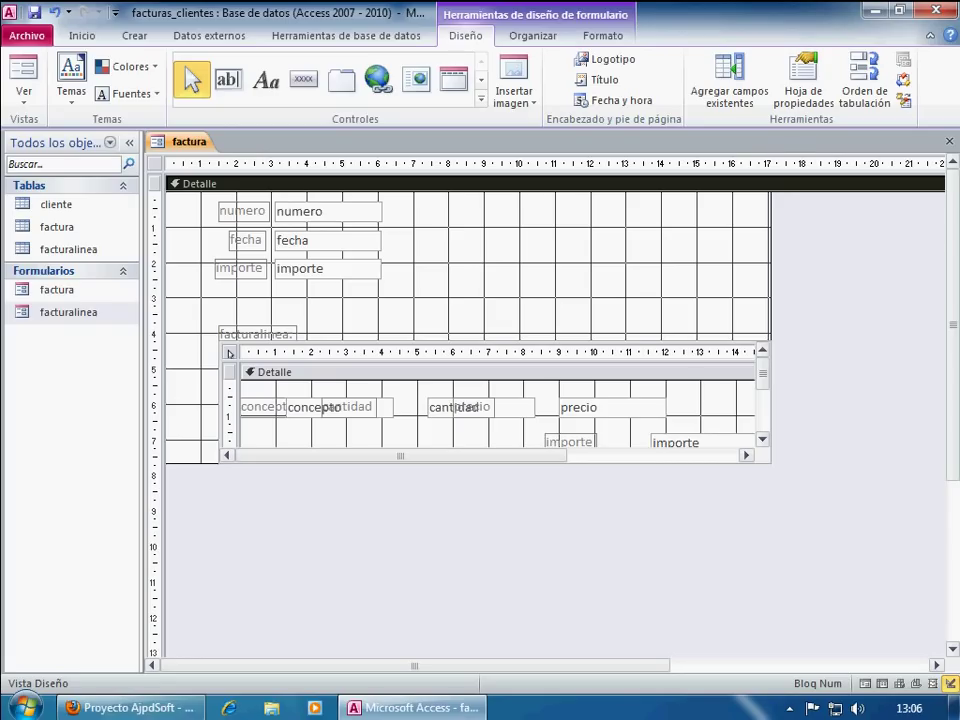
pyautogui.click(229, 354)
pyautogui.doubleClick(229, 354)
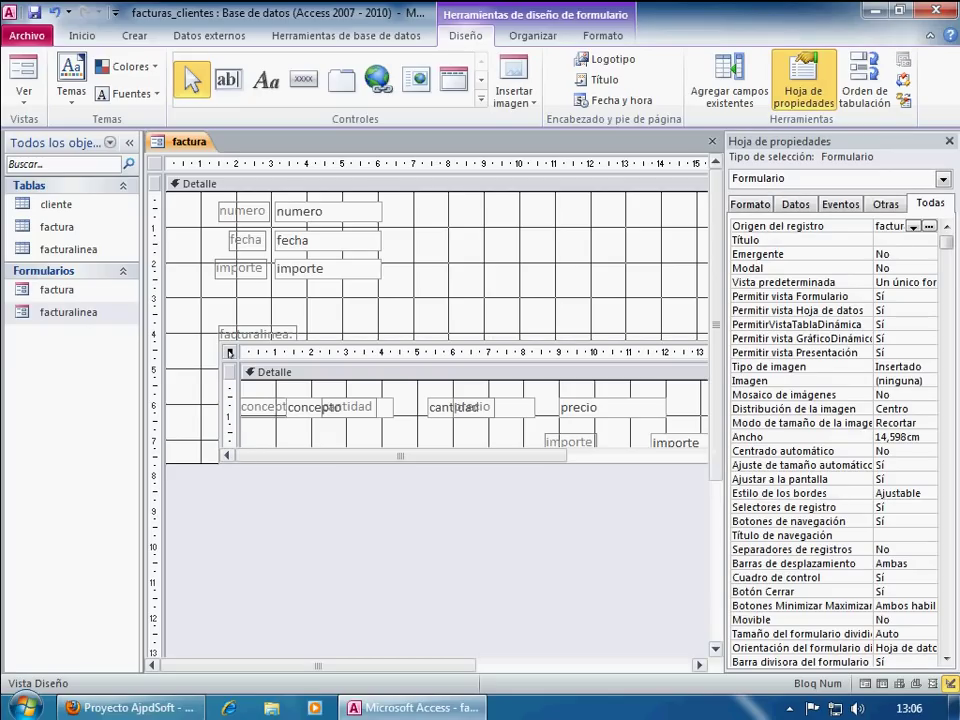
pyautogui.click(880, 282)
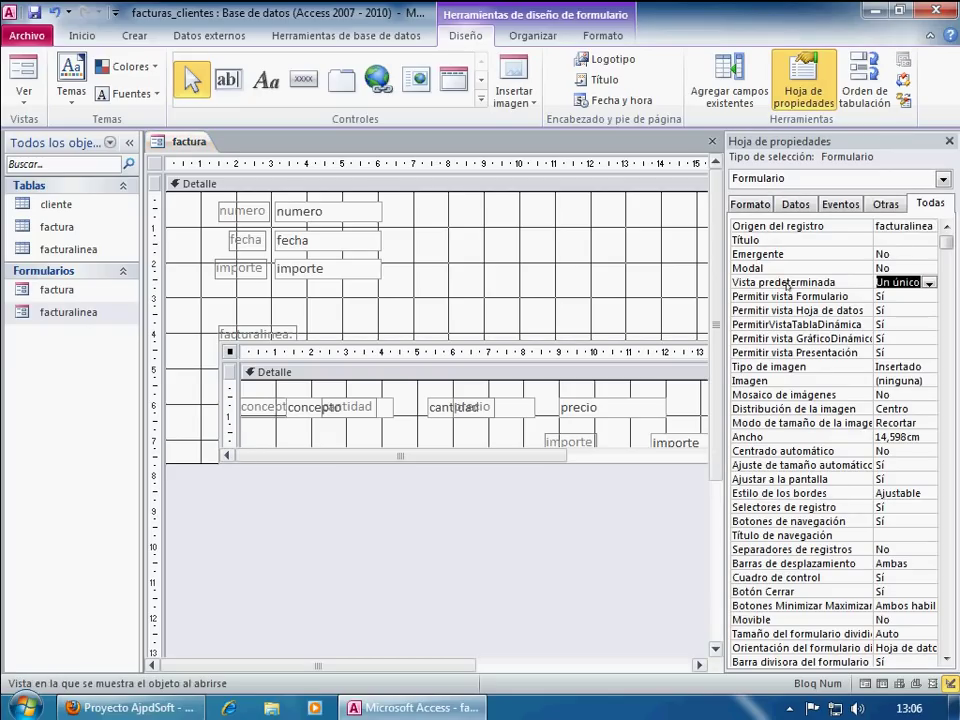
pyautogui.click(929, 284)
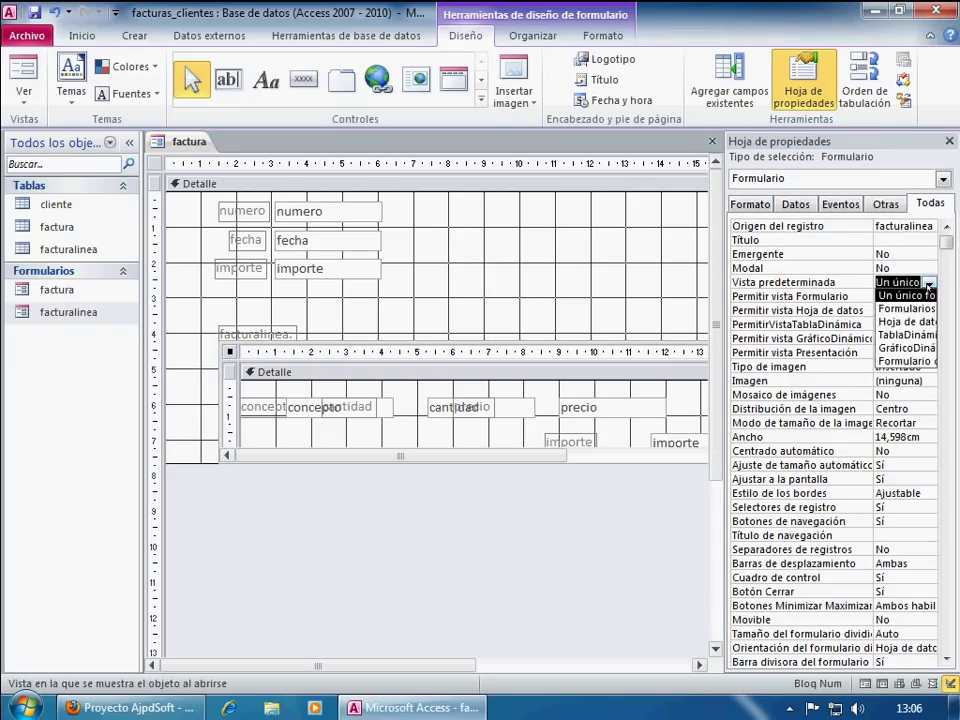
pyautogui.click(907, 322)
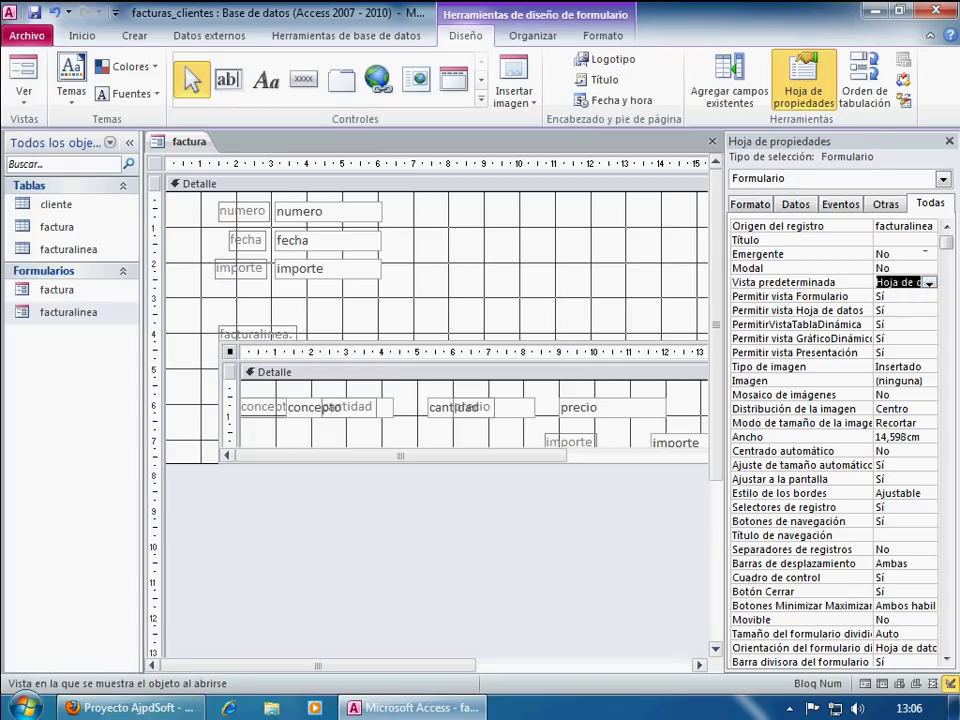
pyautogui.click(948, 141)
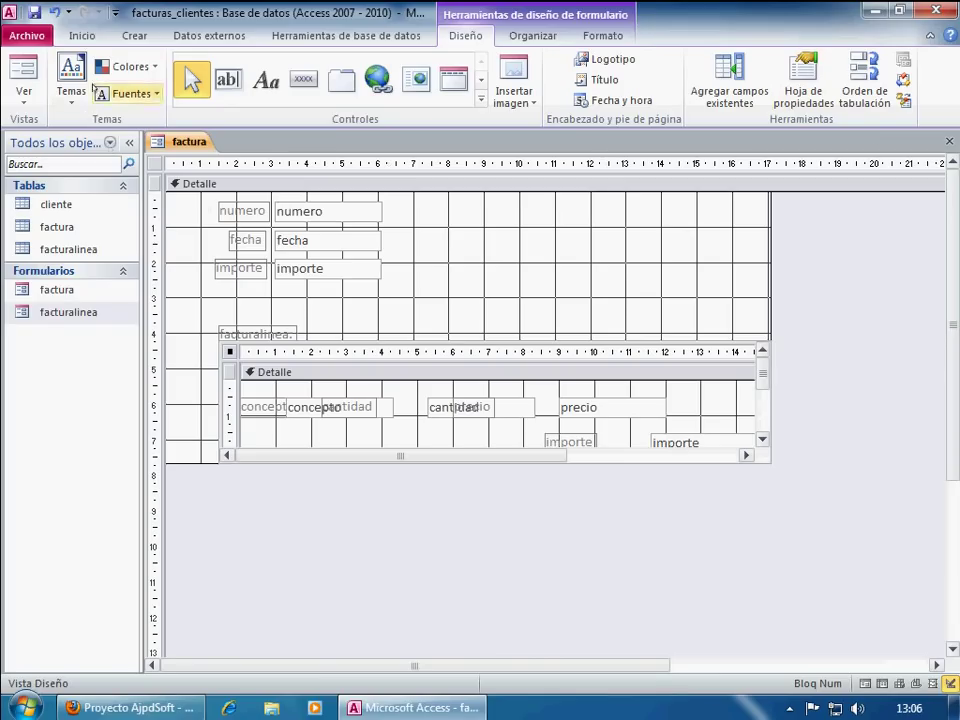
# Step: Save and close the factura form design, and open the form for data entry
pyautogui.click(33, 12)
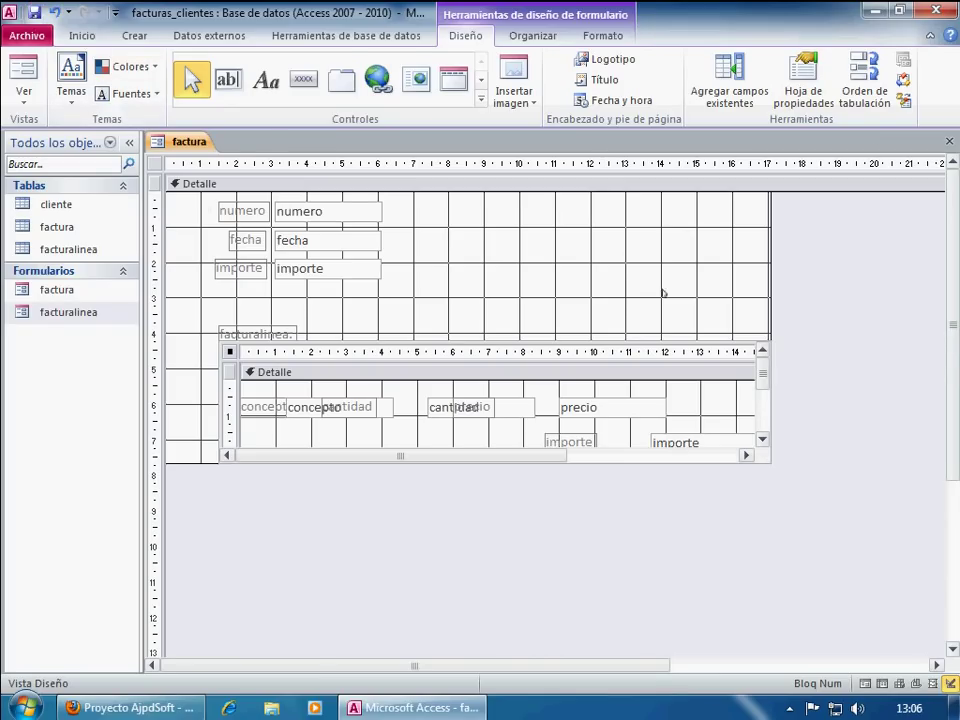
pyautogui.click(948, 141)
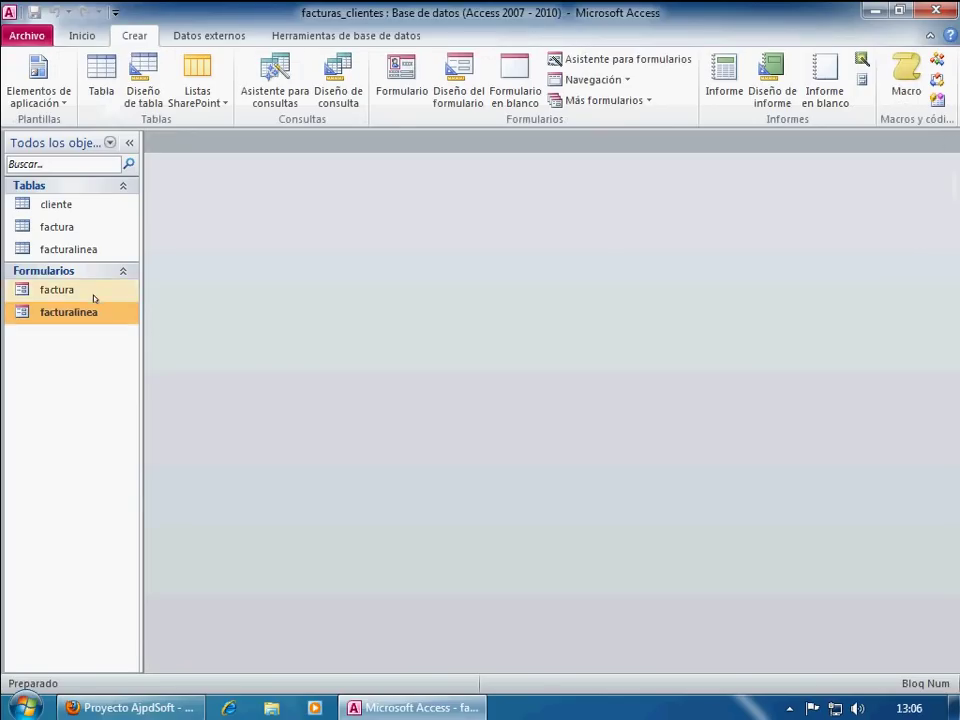
pyautogui.click(62, 292)
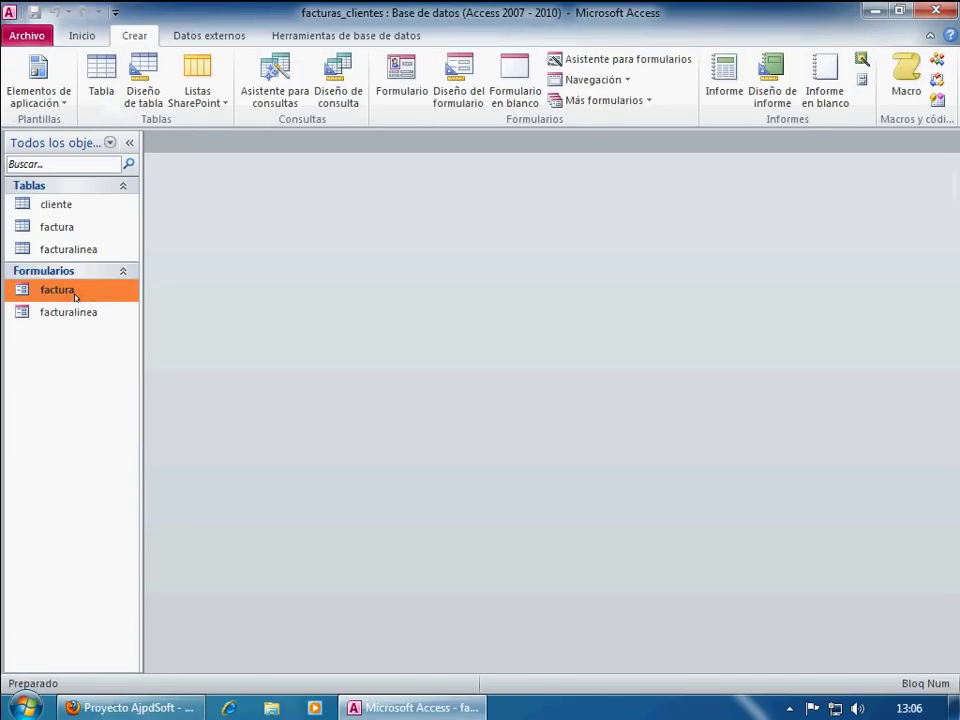
pyautogui.doubleClick(67, 295)
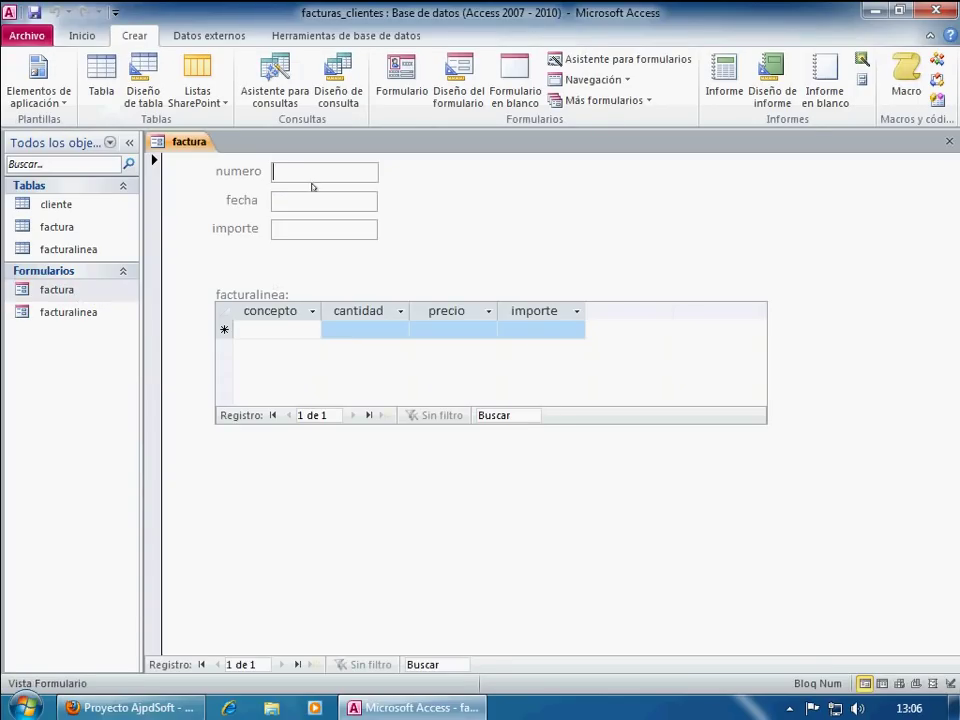
# Step: Enter the first invoice with numero 1, fecha 27/01/2013 and importe 2222
pyautogui.write('1')
pyautogui.click(306, 199)
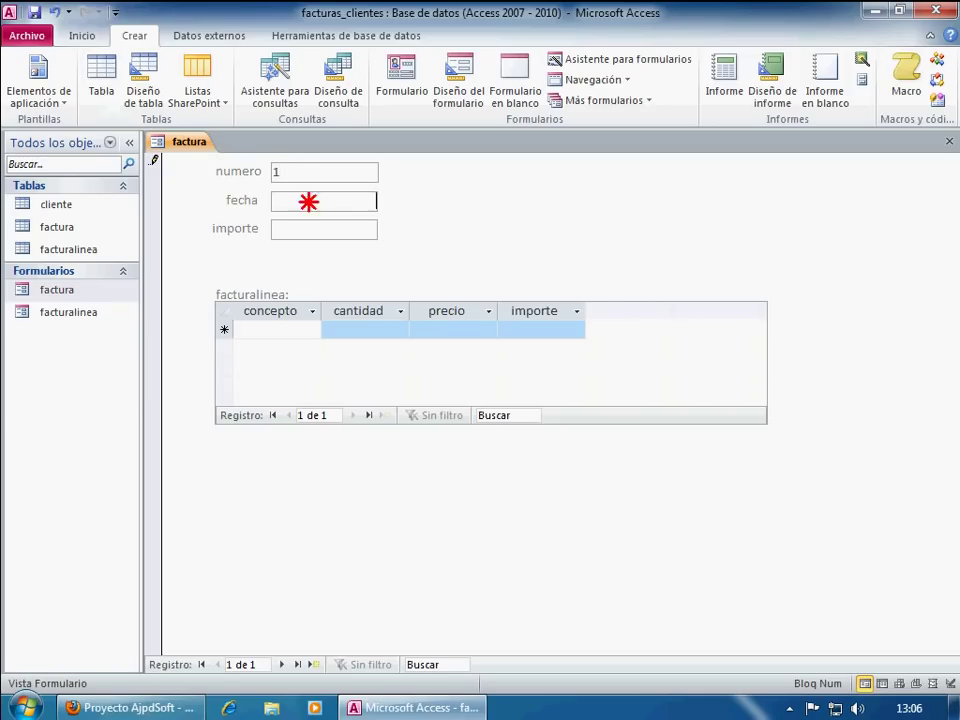
pyautogui.click(385, 201)
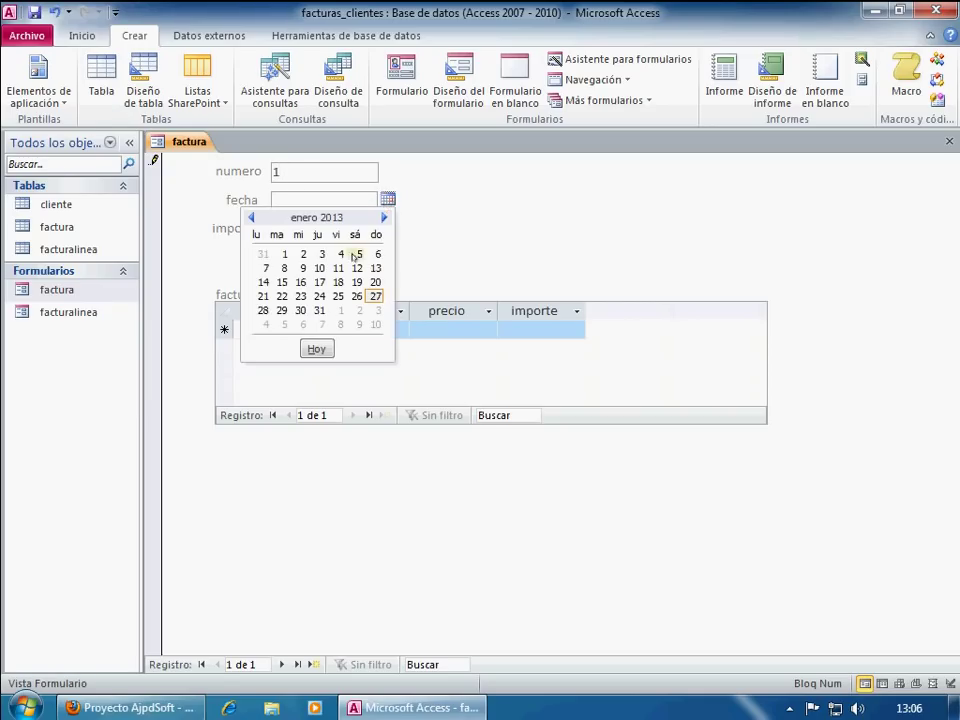
pyautogui.click(376, 297)
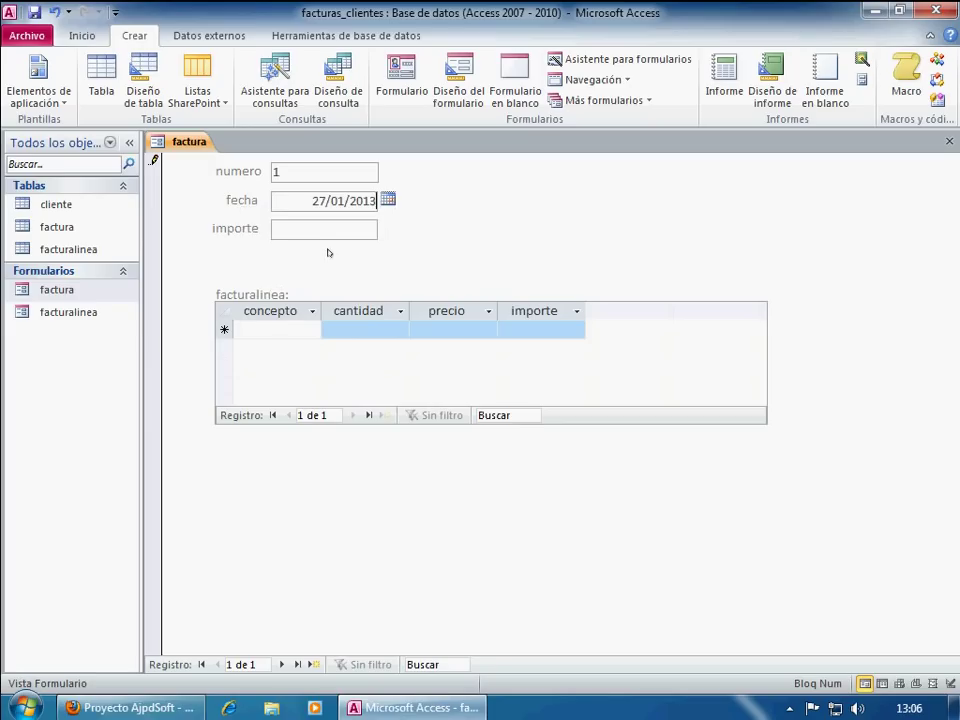
pyautogui.press('Tab')
pyautogui.write('2222')
pyautogui.press('Tab')
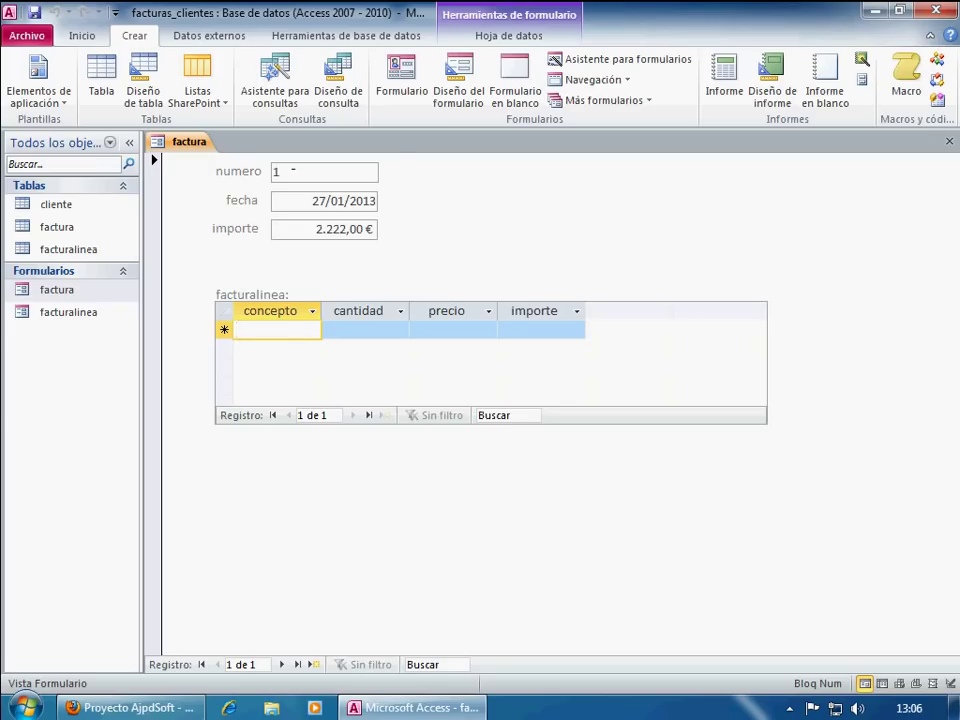
# Step: Add a line to invoice 1 with concepto Prueba, cantidad 1, precio 222 and importe 222
pyautogui.write('Pr')
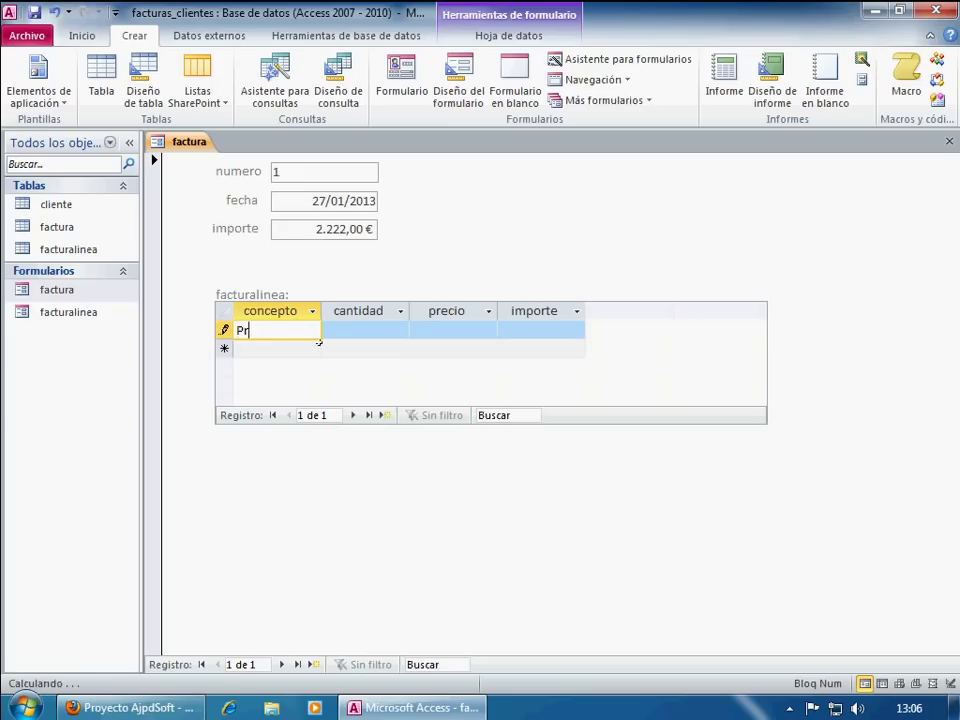
pyautogui.write('ueba')
pyautogui.press('Tab')
pyautogui.write('1')
pyautogui.press('Tab')
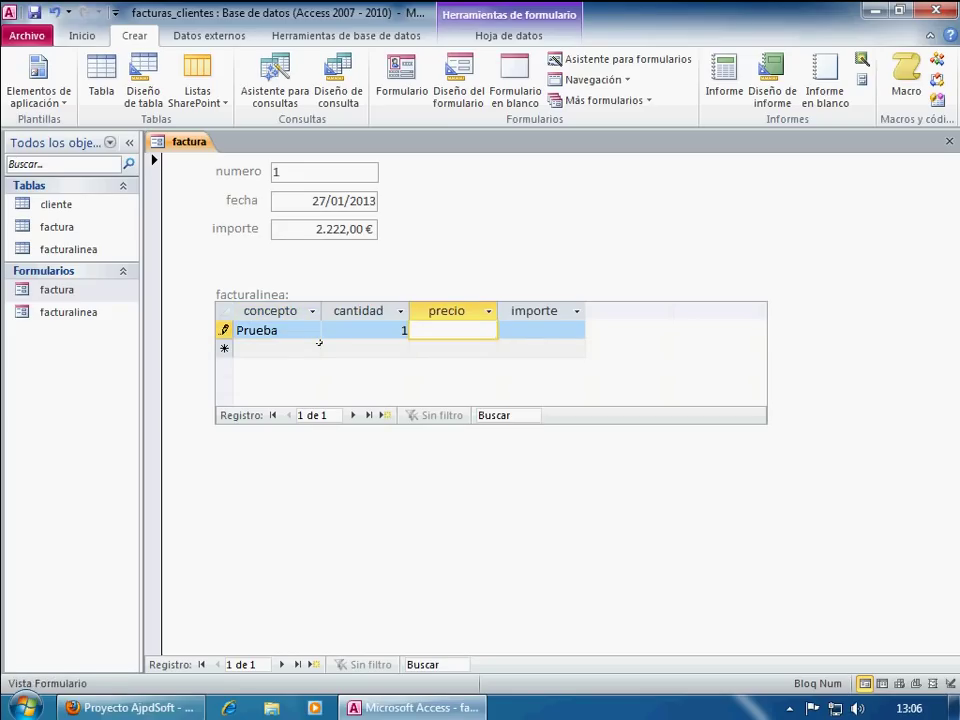
pyautogui.write('222')
pyautogui.press('Tab')
pyautogui.write('222')
pyautogui.press('Tab')
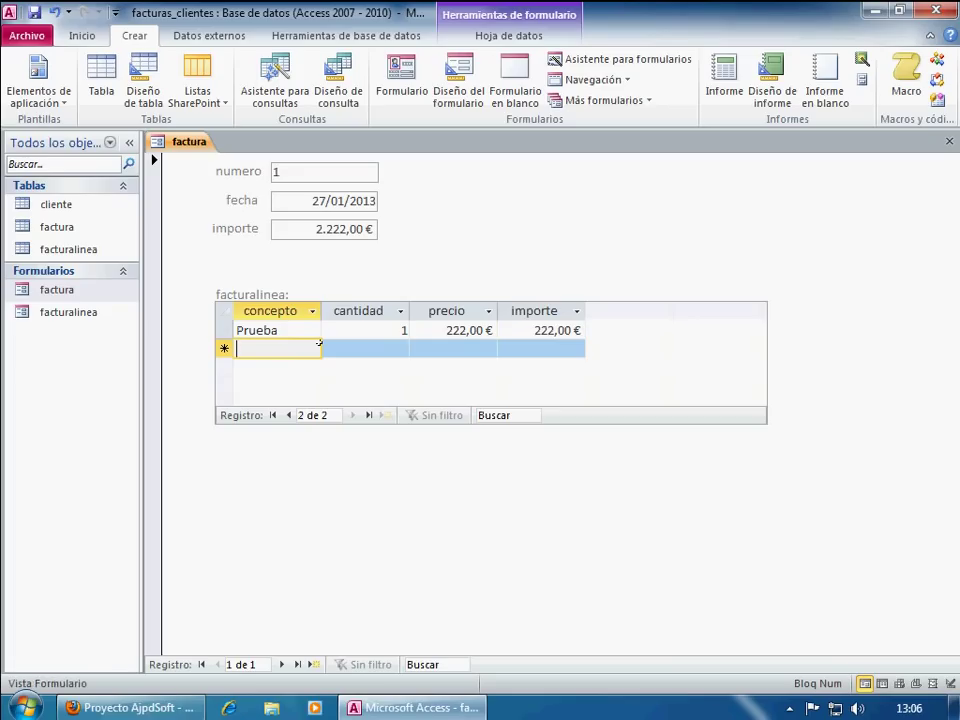
# Step: Add a second line to invoice 1 with concepto Prueba 2, cantidad 333, precio 333 and importe 33
pyautogui.write('Prueba 2')
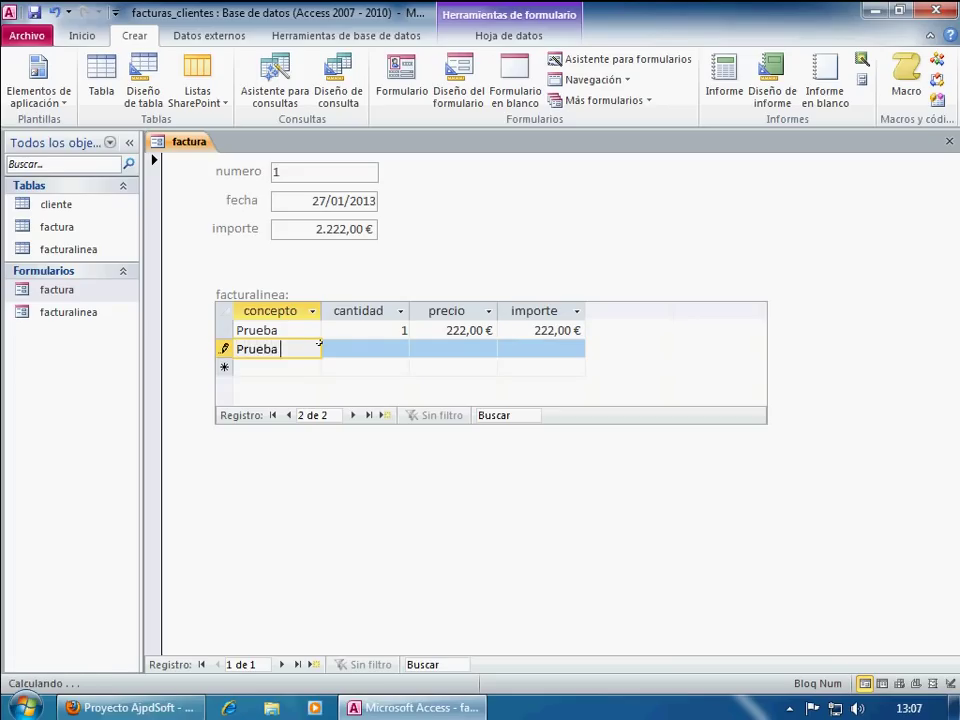
pyautogui.press('Tab')
pyautogui.write('333')
pyautogui.press('Tab')
pyautogui.write('333')
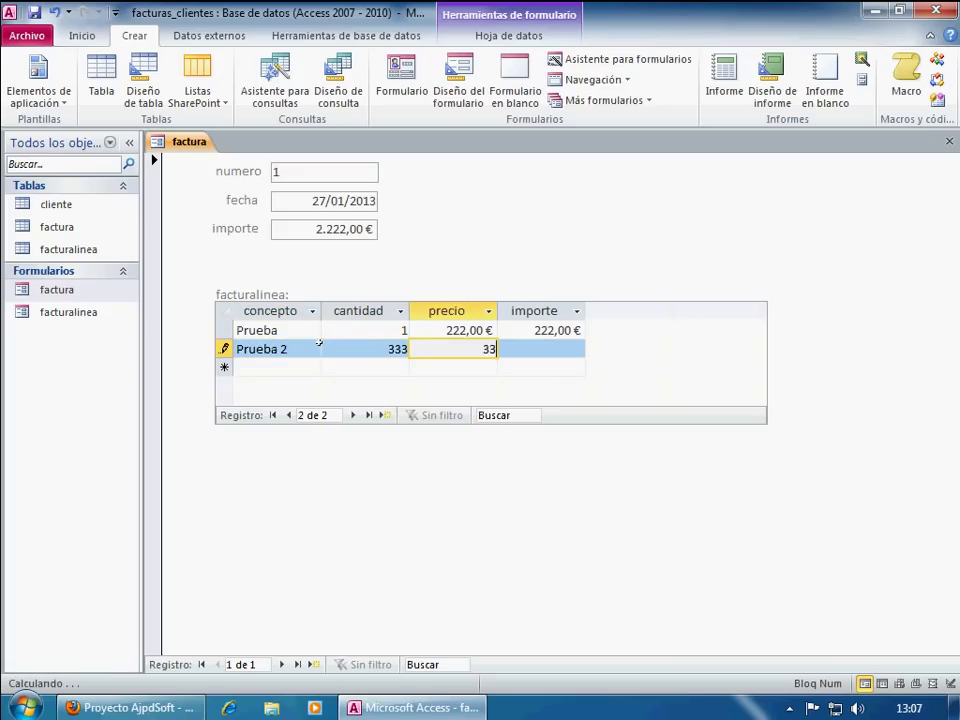
pyautogui.press('Tab')
pyautogui.write('33')
pyautogui.press('Up')
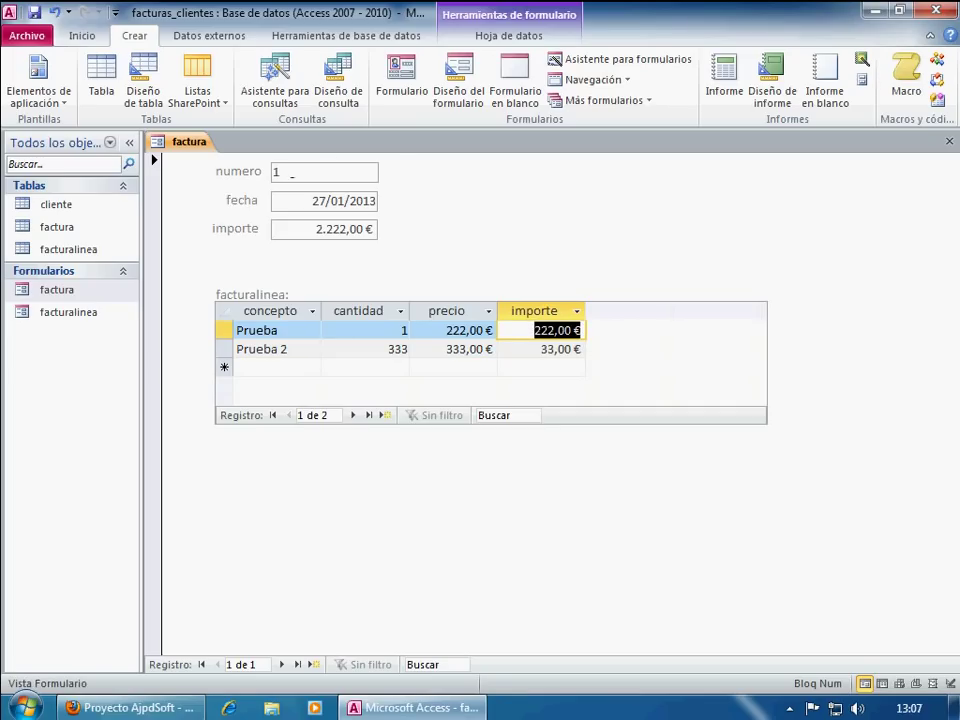
# Step: Create a new invoice record with numero 2, fecha 28/01/2013 and importe 22222
pyautogui.click(313, 665)
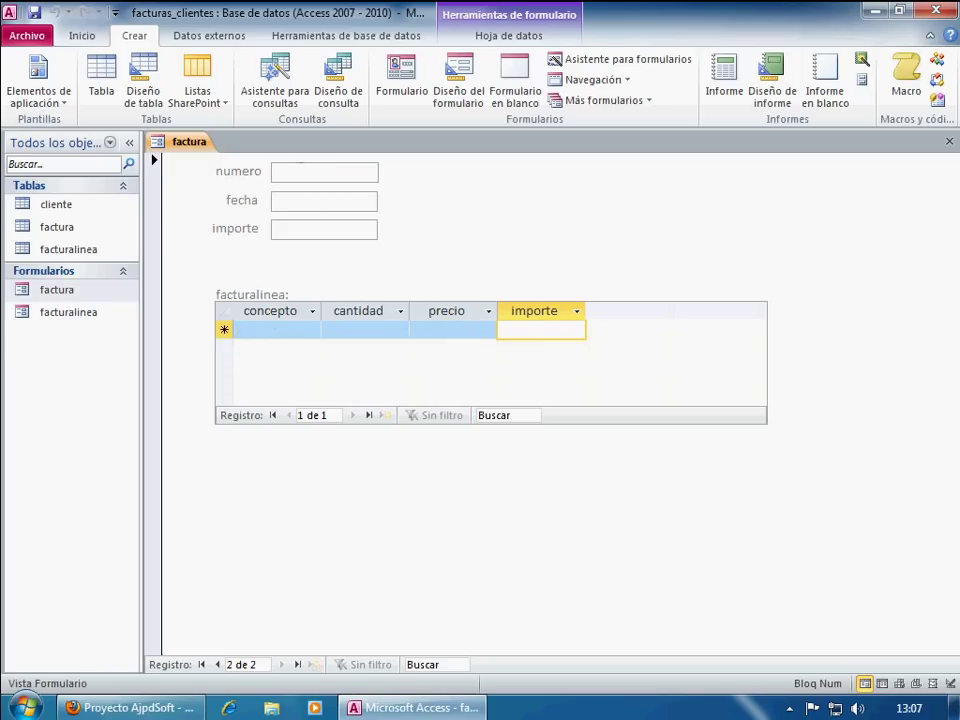
pyautogui.click(304, 170)
pyautogui.write('2')
pyautogui.click(340, 200)
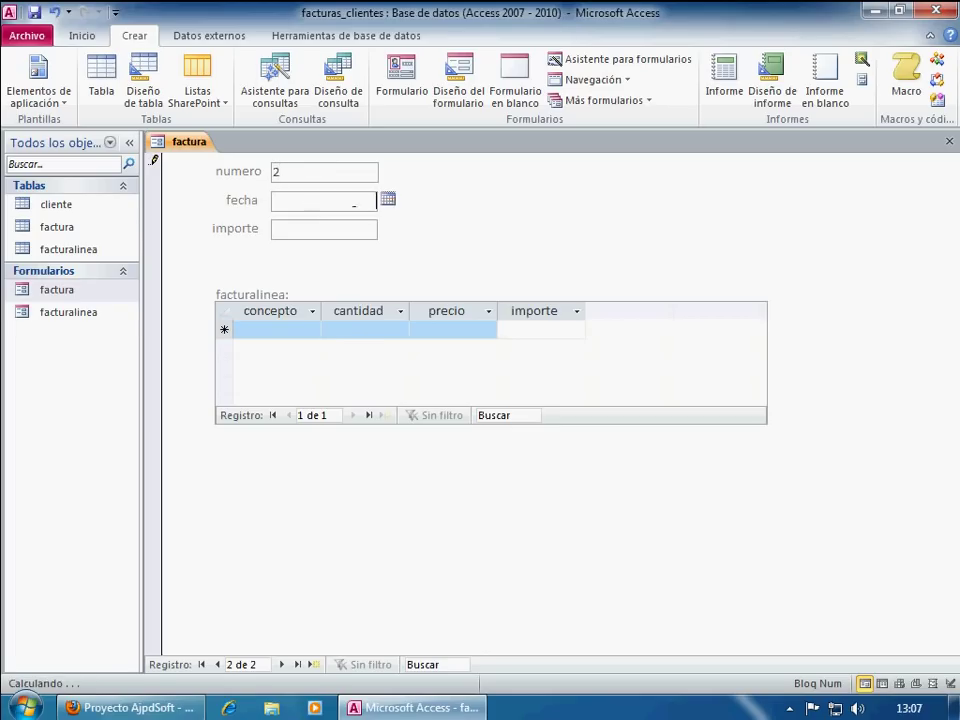
pyautogui.click(388, 200)
pyautogui.click(263, 310)
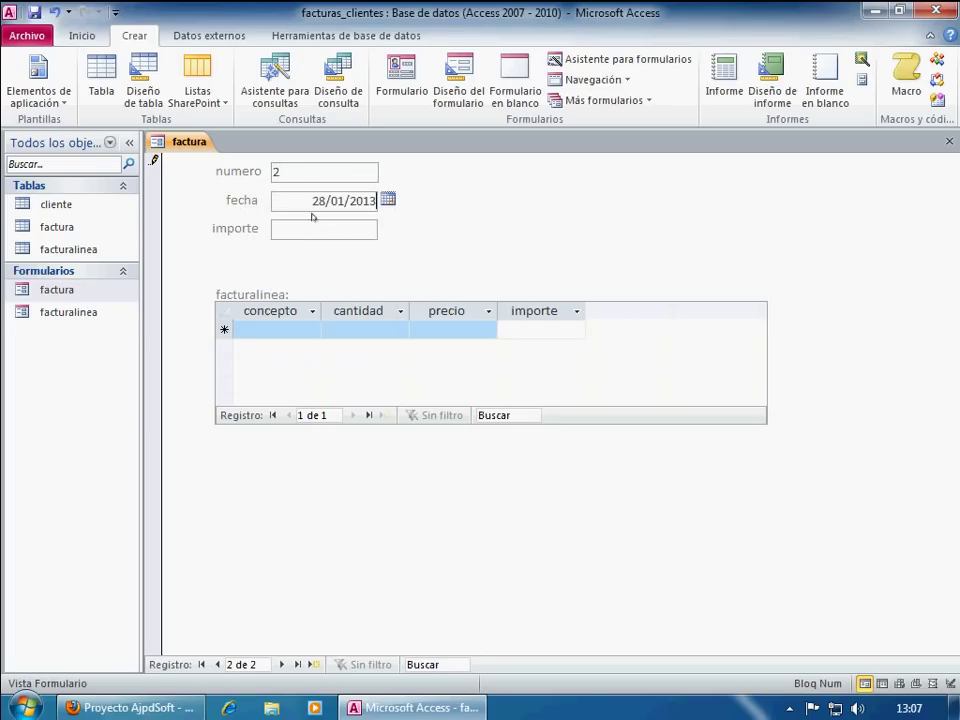
pyautogui.click(327, 230)
pyautogui.write('22222')
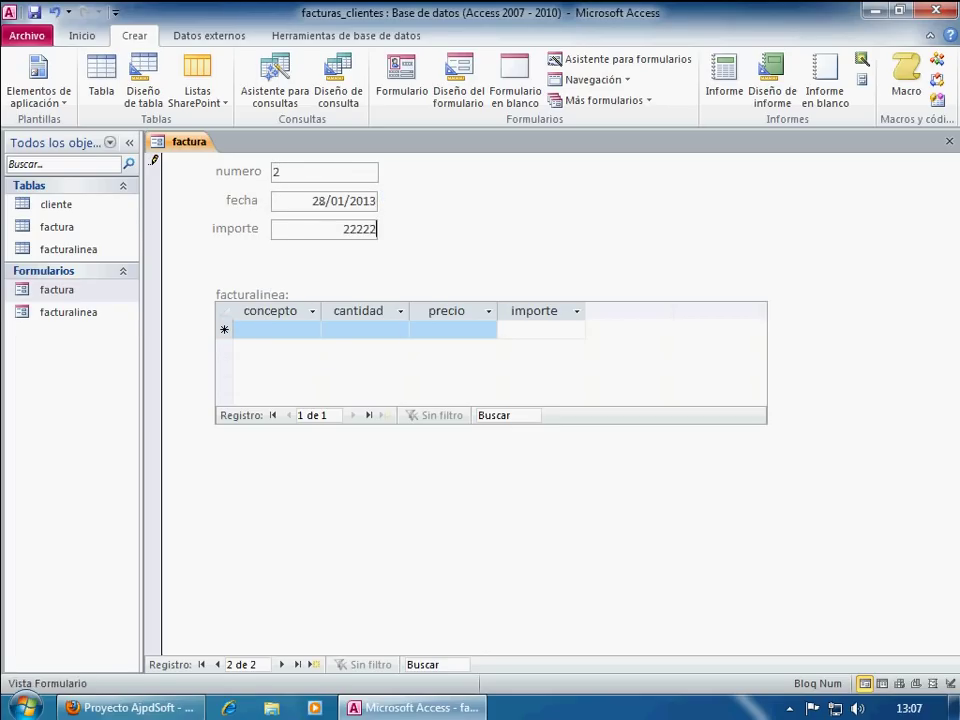
pyautogui.press('Tab')
pyautogui.click(279, 171)
# Step: Add a line to invoice 2 with concepto 333, cantidad 333 and precio 33, leaving its importe empty
pyautogui.click(290, 330)
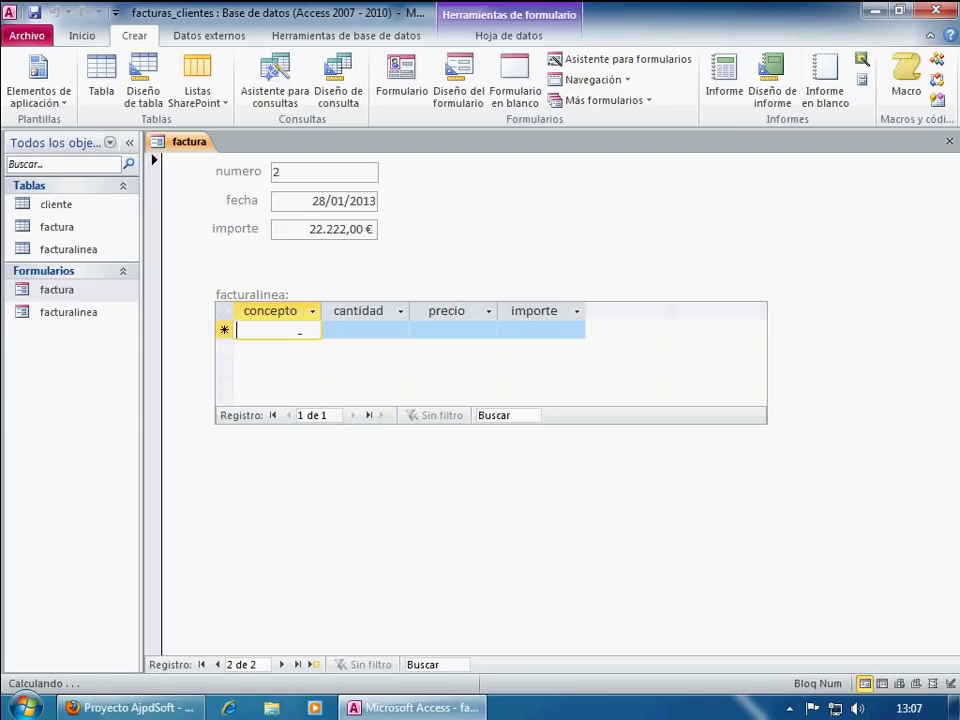
pyautogui.write('333')
pyautogui.press('Tab')
pyautogui.write('333')
pyautogui.press('Tab')
pyautogui.write('33')
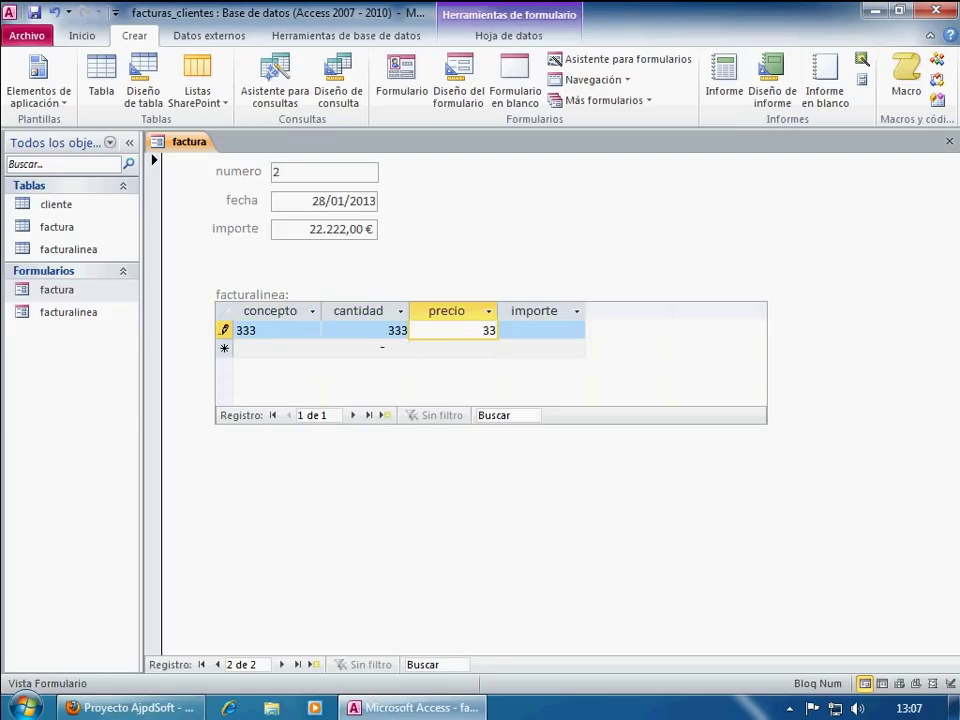
pyautogui.click(365, 348)
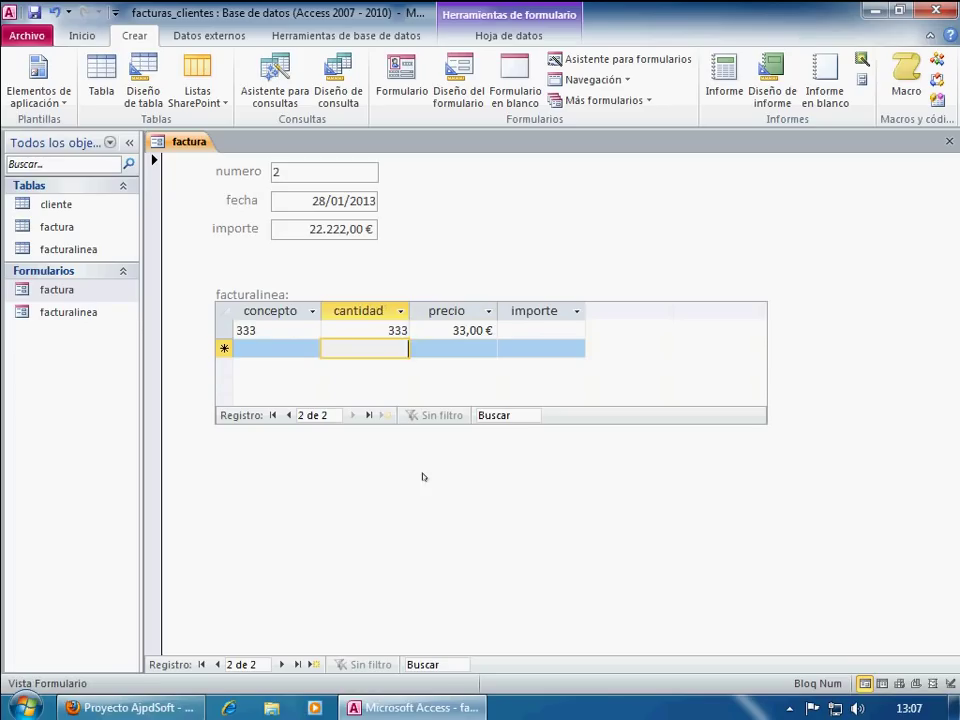
# Step: Move back and forth between the two invoices to check each one's lines, and close the factura form
pyautogui.click(217, 664)
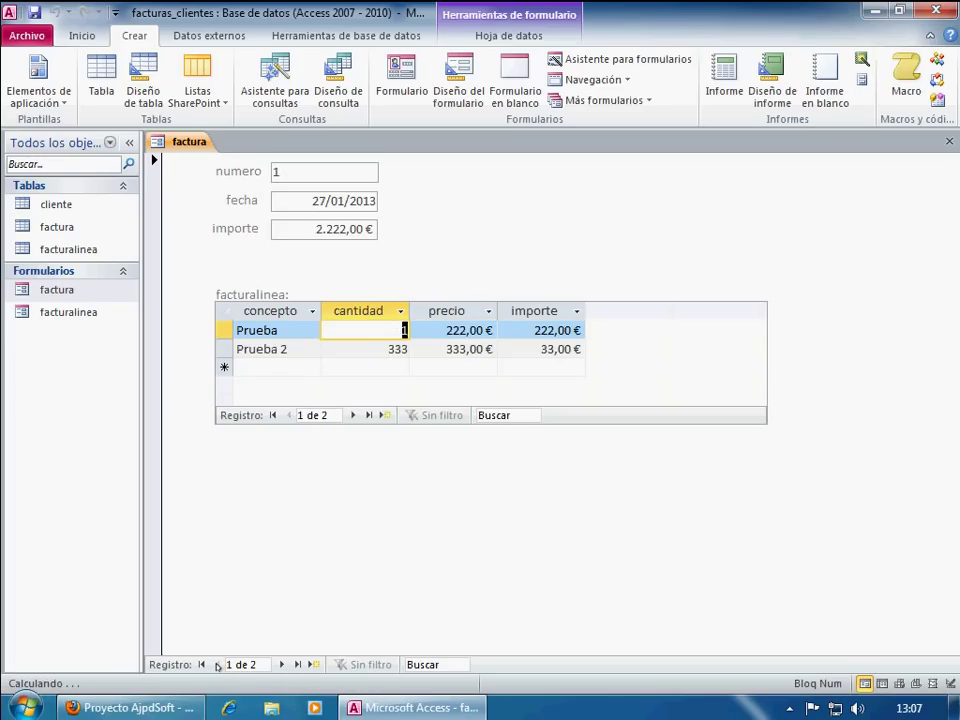
pyautogui.click(283, 664)
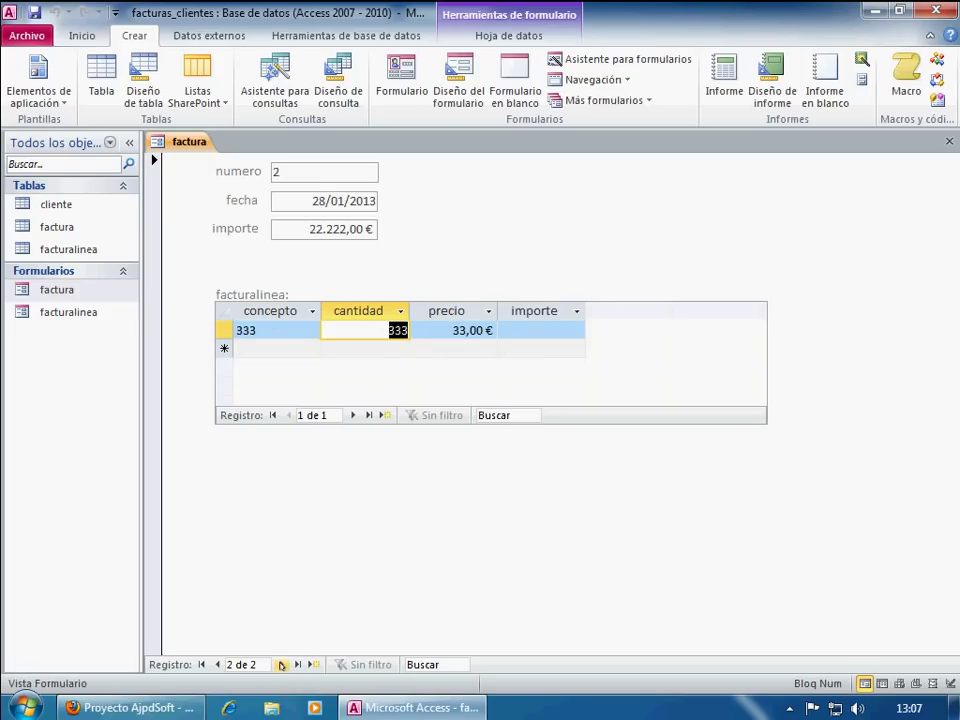
pyautogui.click(214, 665)
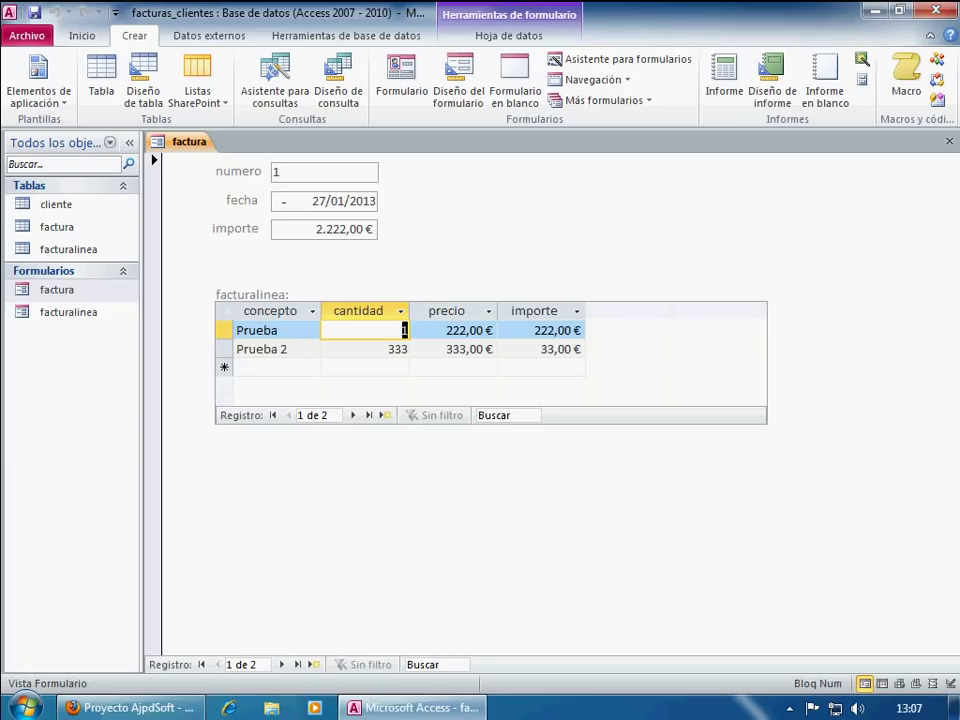
pyautogui.click(279, 664)
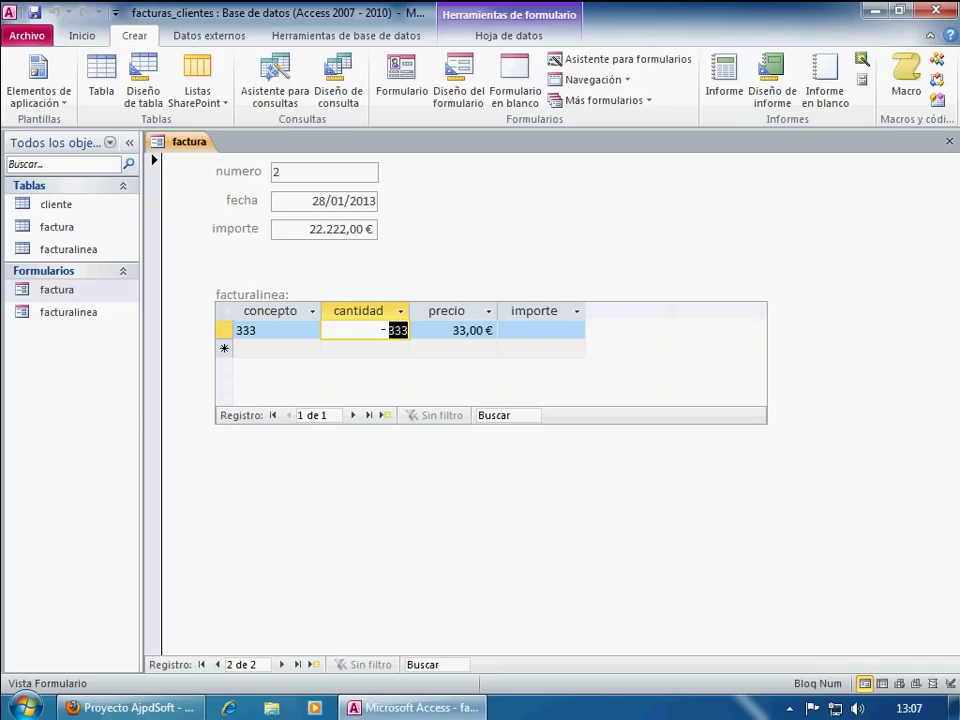
pyautogui.click(947, 142)
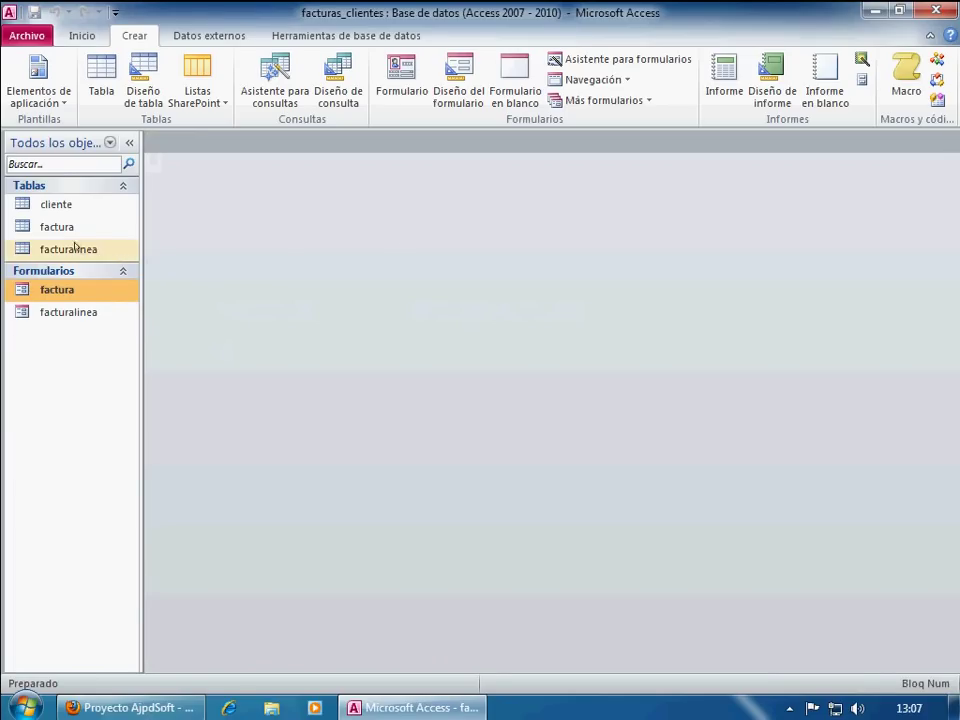
# Step: Open the facturalinea table and check the invoice code stored for each line, including the third record
pyautogui.click(69, 250)
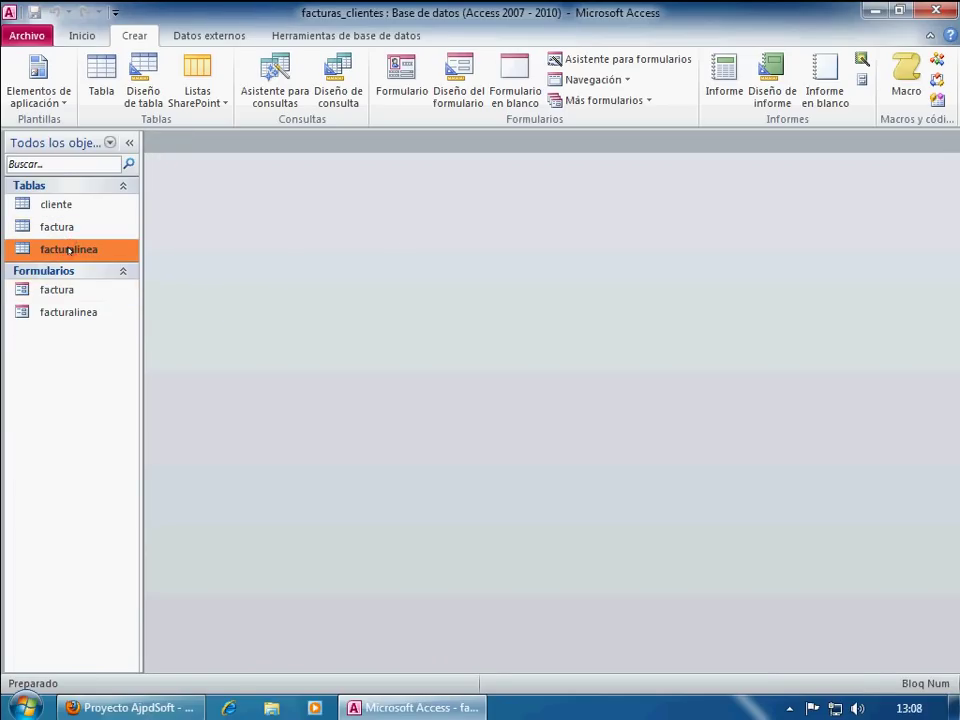
pyautogui.doubleClick(69, 250)
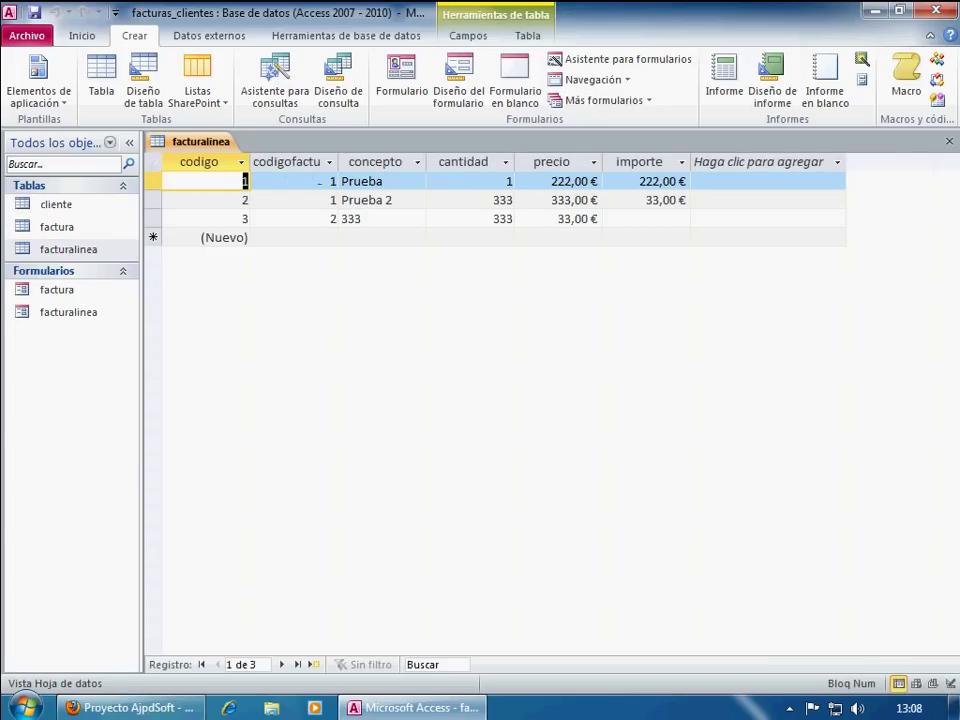
pyautogui.press('Tab')
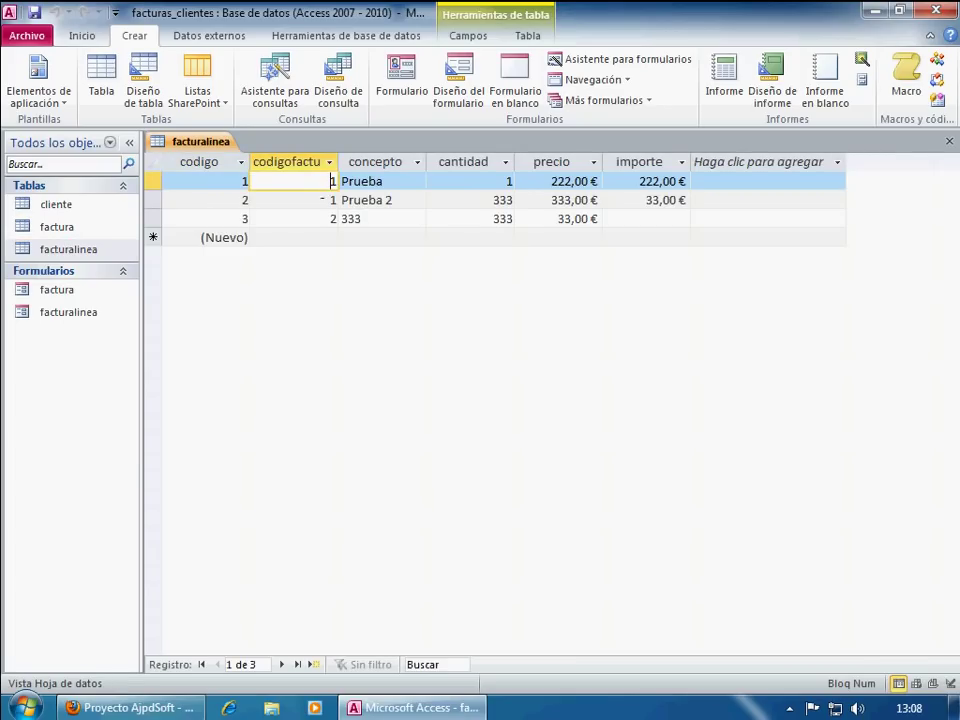
pyautogui.doubleClick(334, 218)
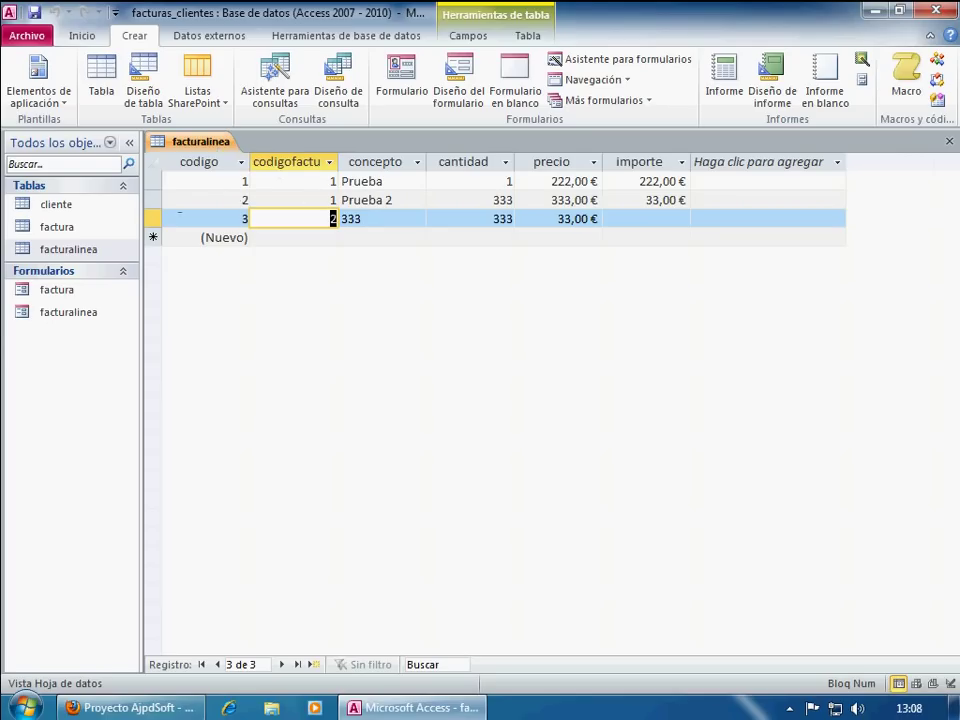
pyautogui.click(145, 218)
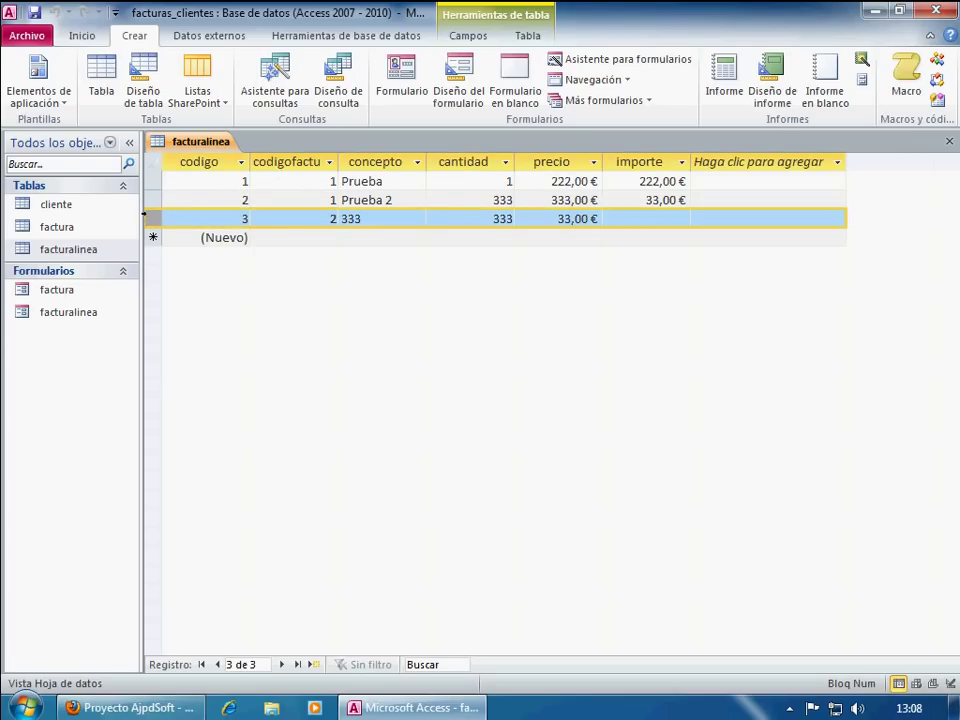
# Step: Open the factura table in design view and set the codigocliente field's lookup display control to Cuadro combinado
pyautogui.click(95, 227)
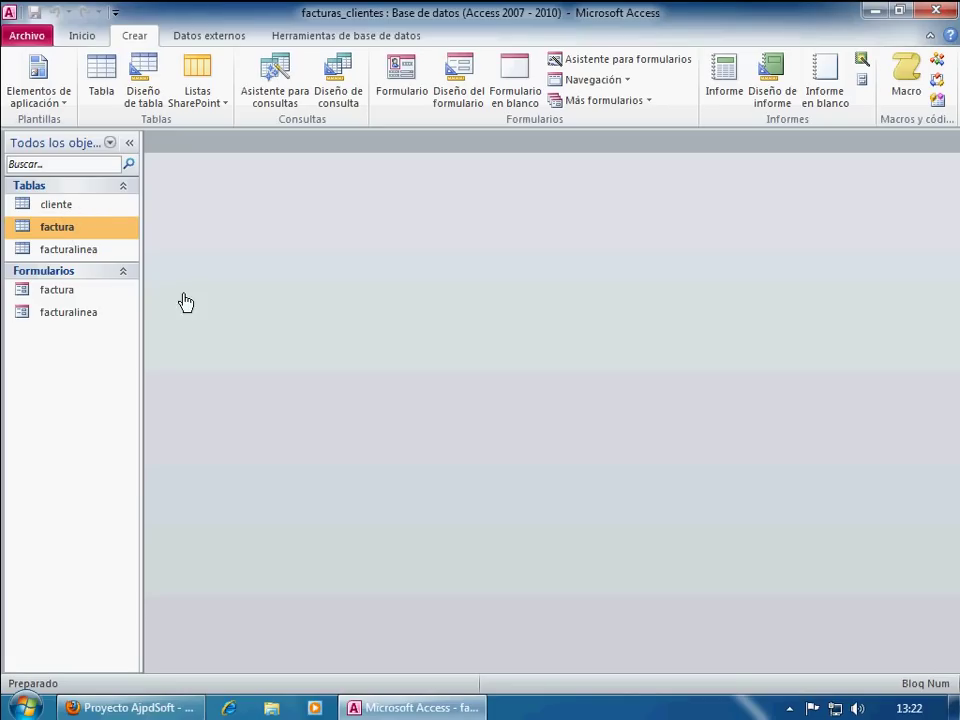
pyautogui.click(58, 227)
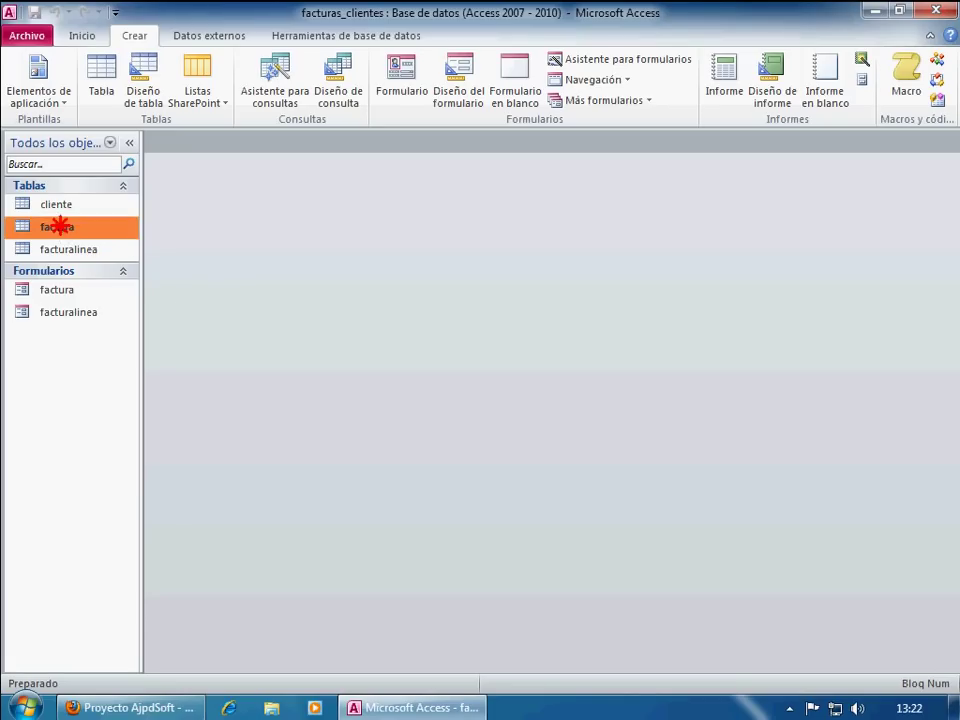
pyautogui.rightClick(80, 227)
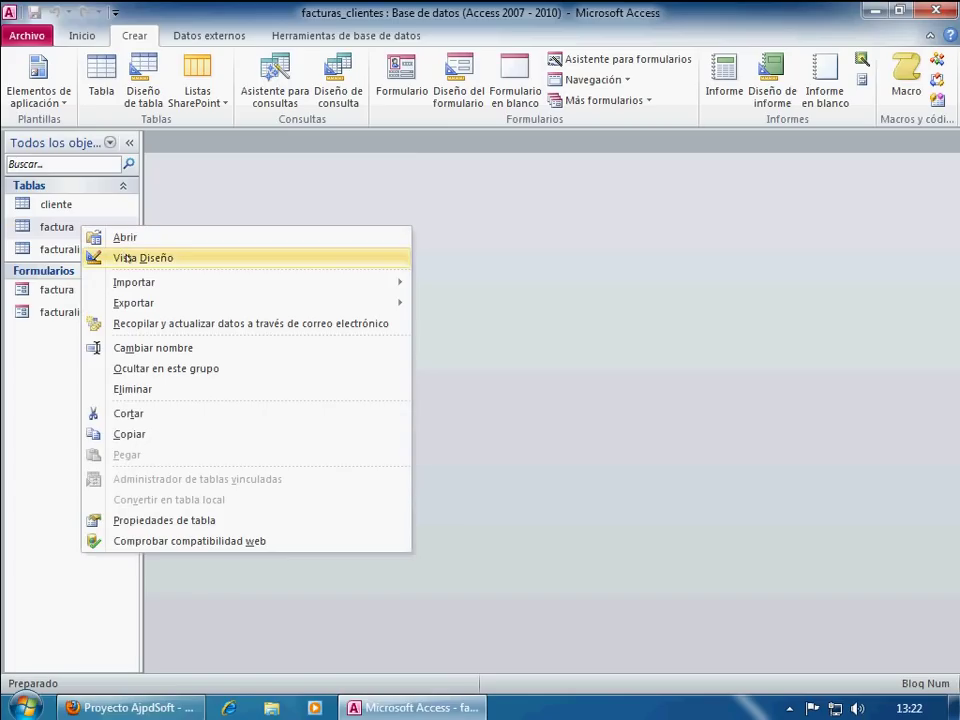
pyautogui.click(135, 259)
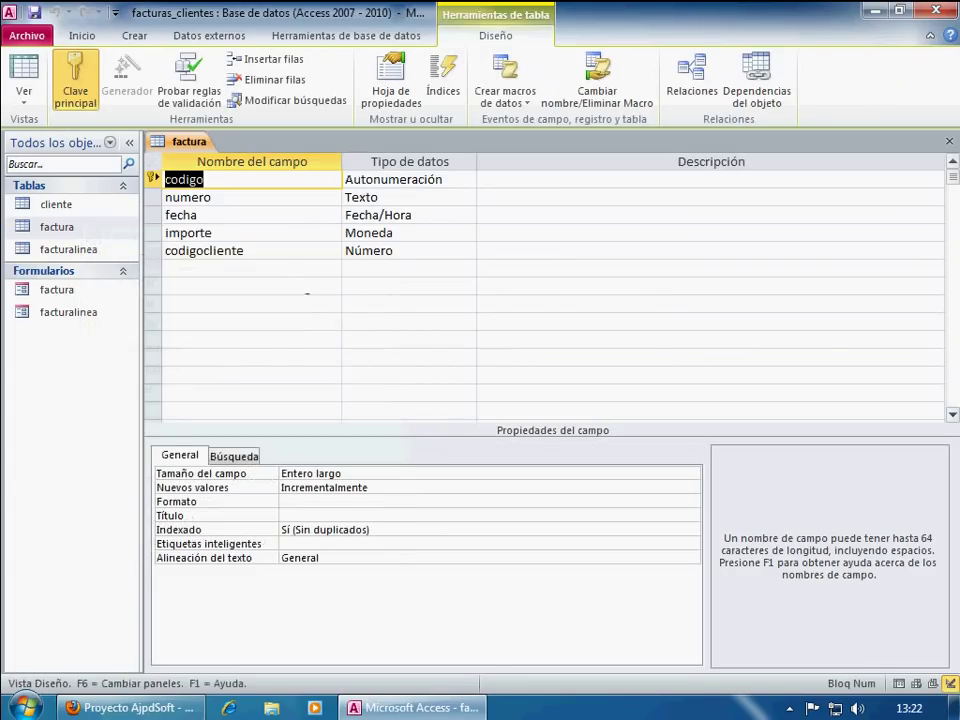
pyautogui.click(152, 250)
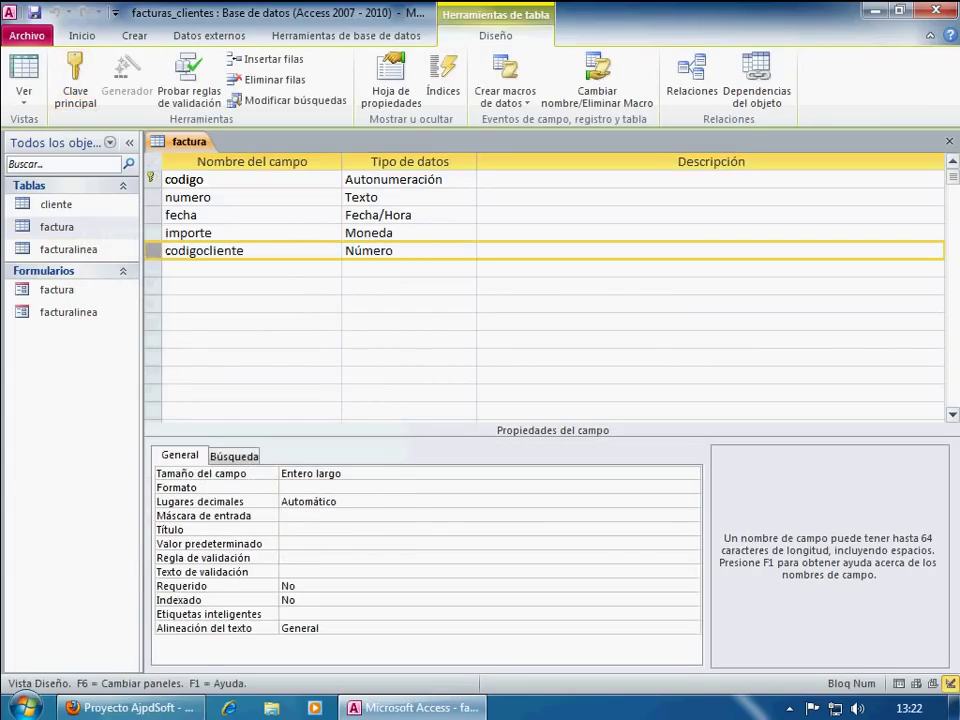
pyautogui.doubleClick(231, 251)
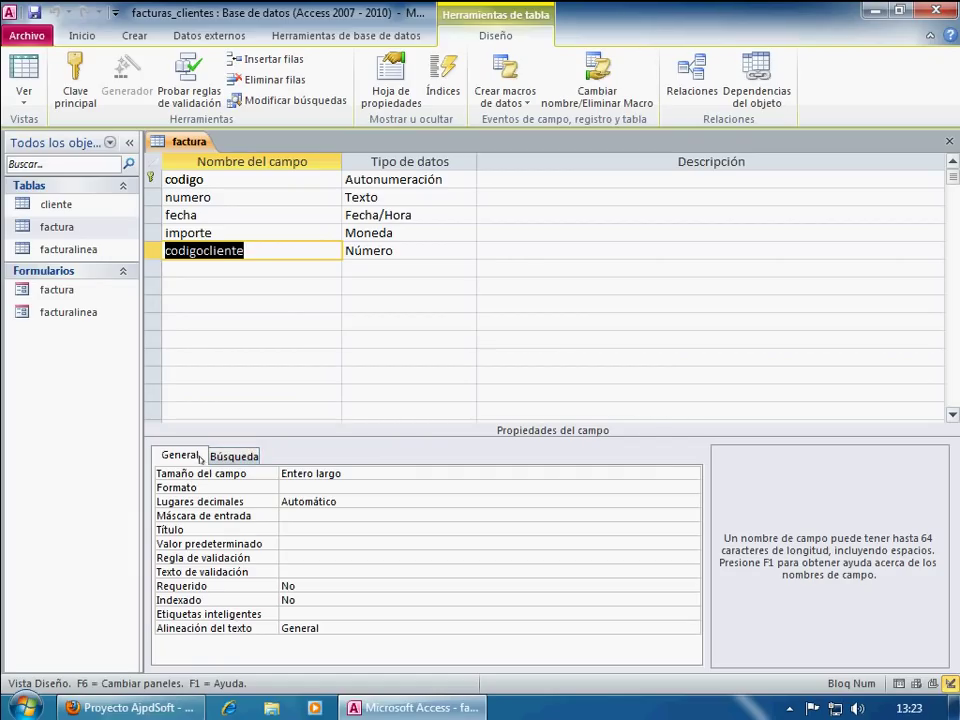
pyautogui.click(234, 456)
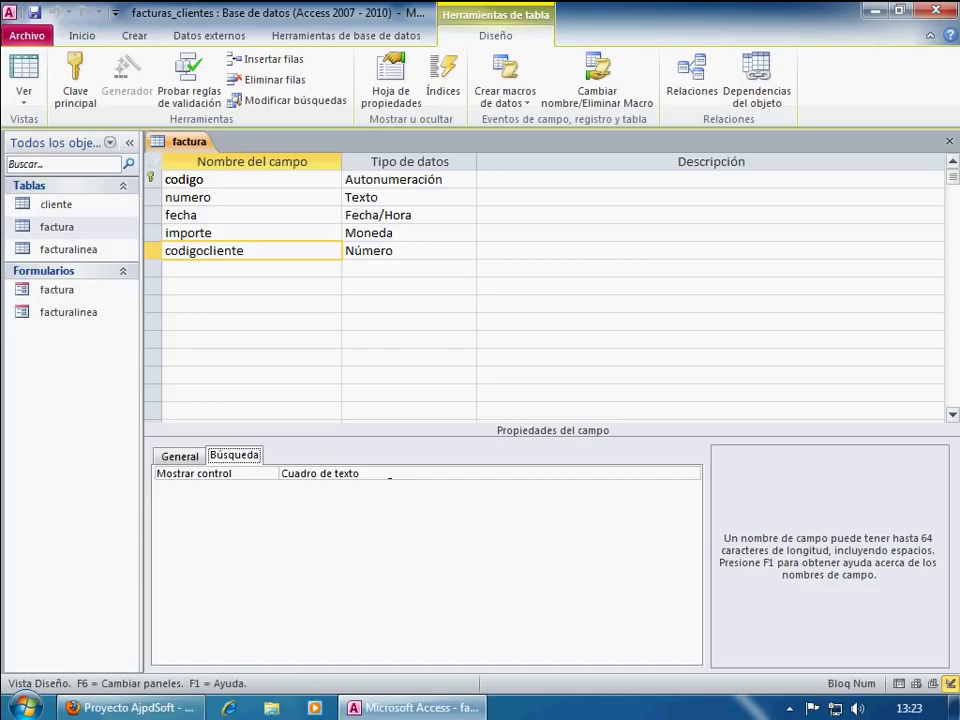
pyautogui.click(389, 477)
pyautogui.click(690, 474)
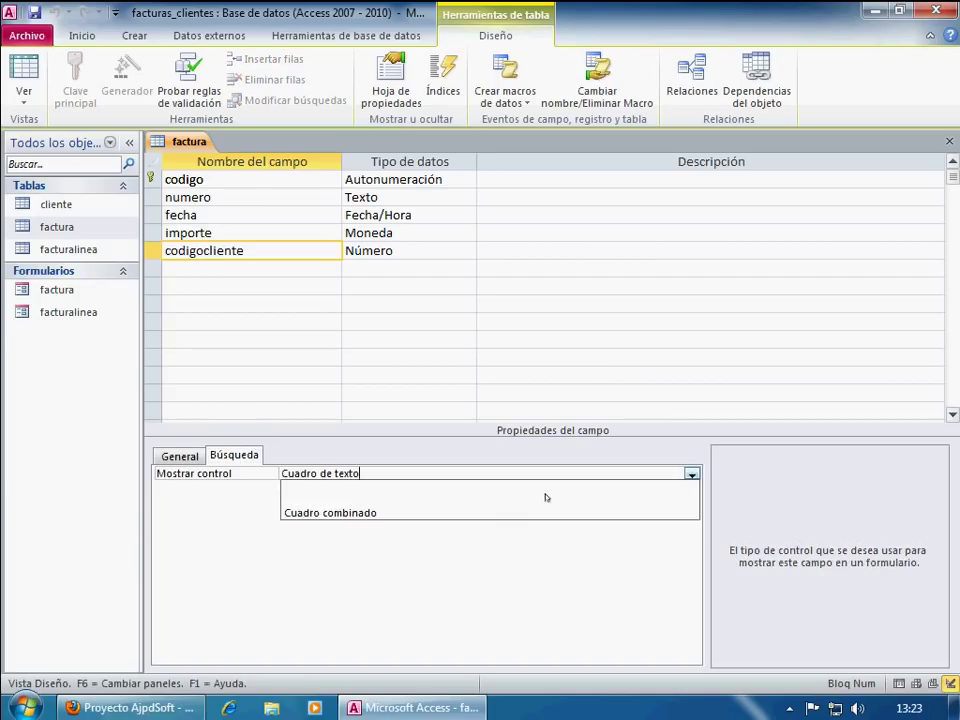
pyautogui.click(380, 512)
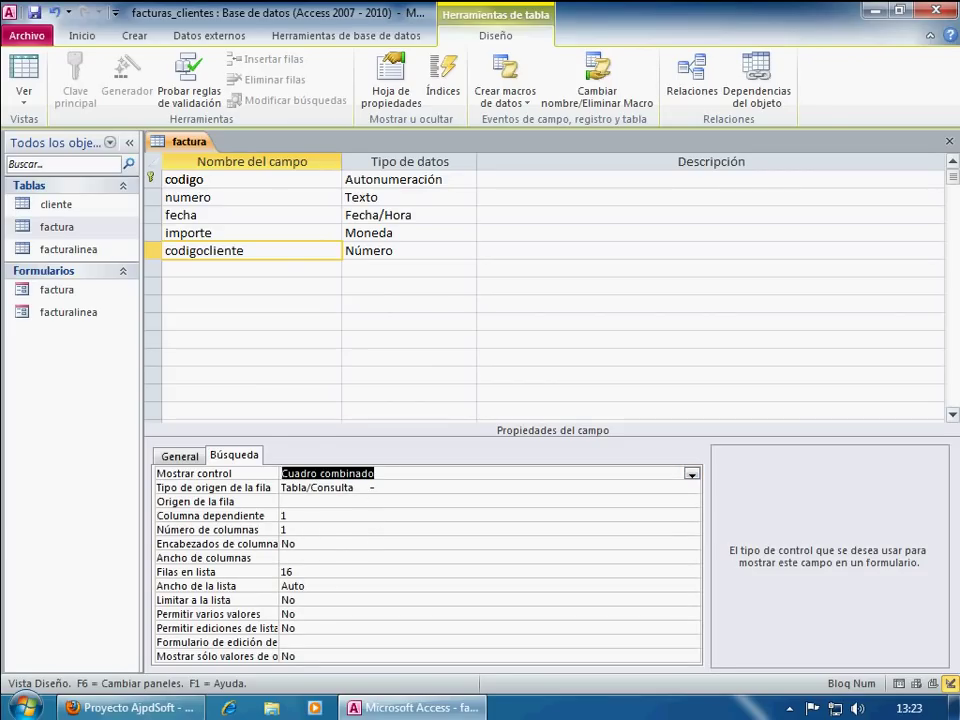
# Step: Set the cliente table as the row source of the codigocliente lookup, keeping the Tabla/Consulta source type
pyautogui.click(372, 488)
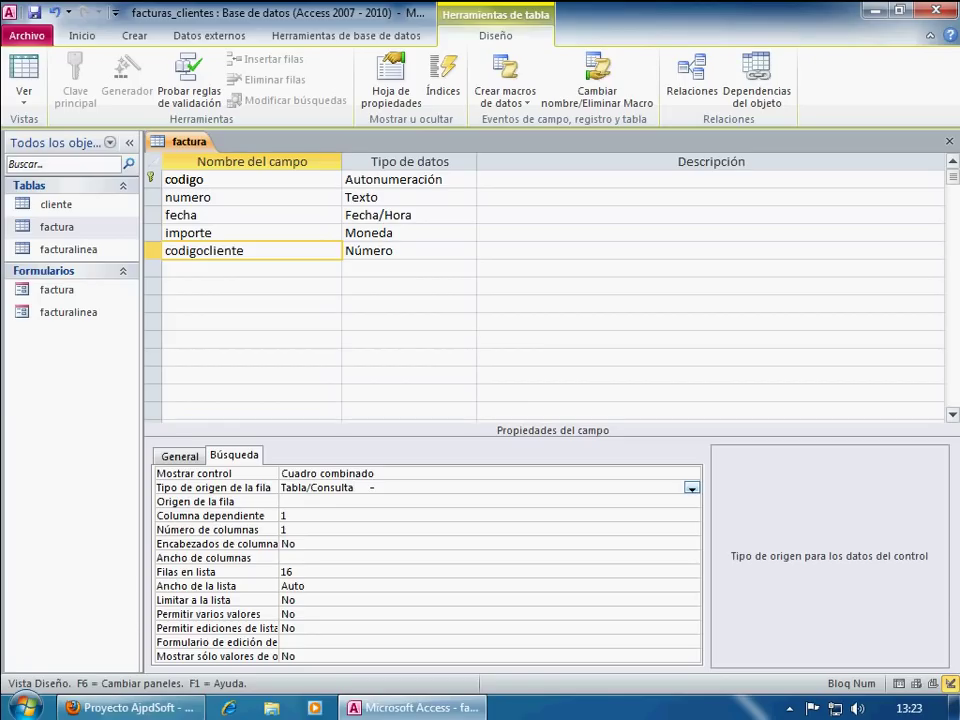
pyautogui.click(322, 501)
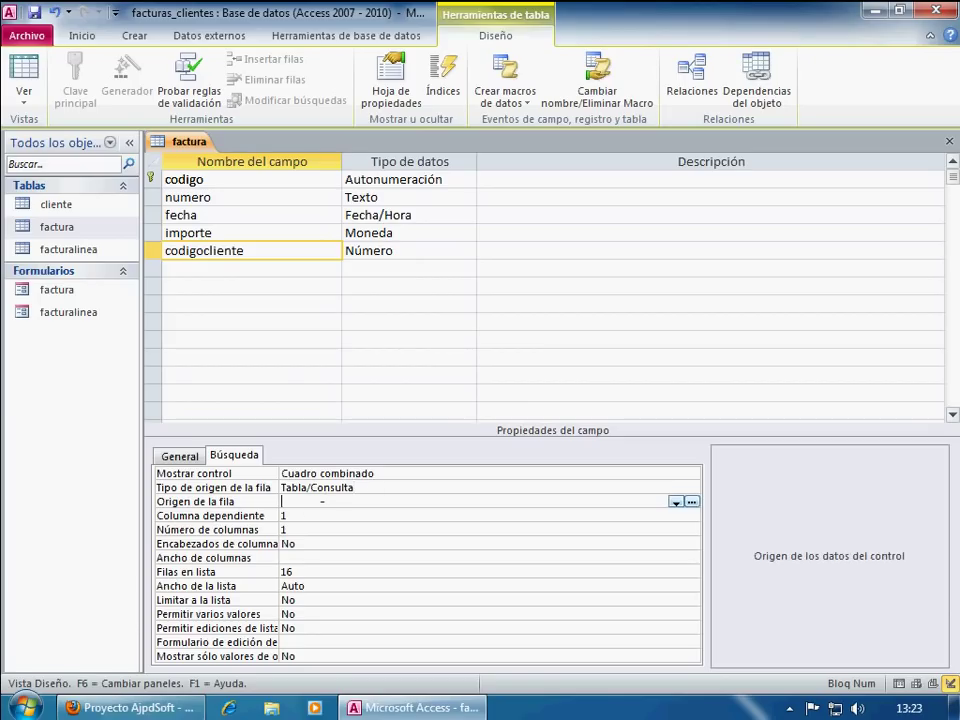
pyautogui.click(676, 502)
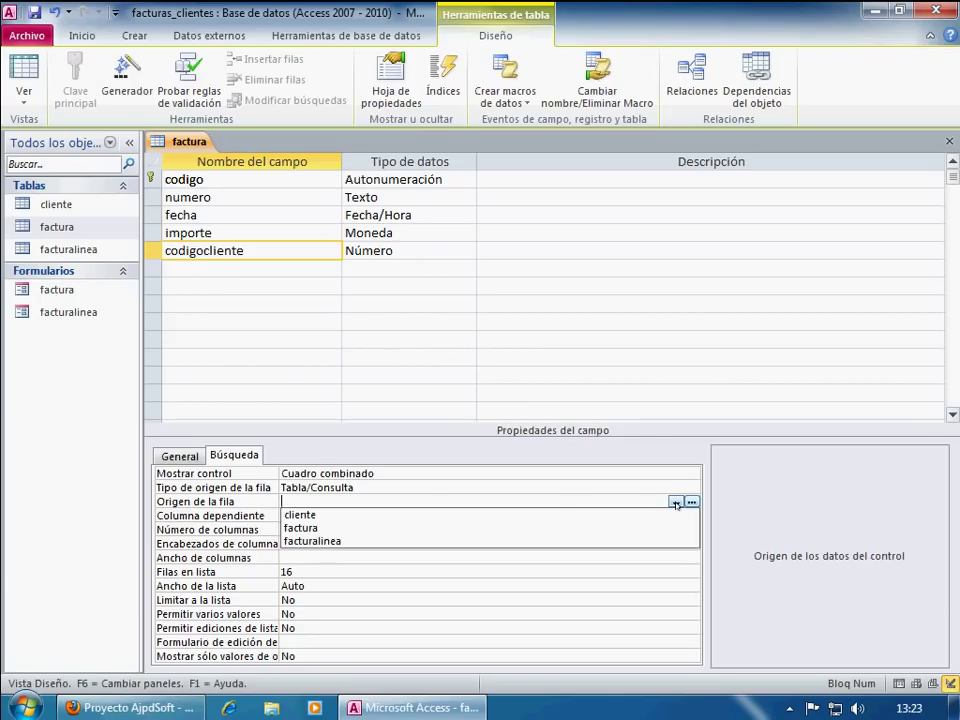
pyautogui.click(346, 516)
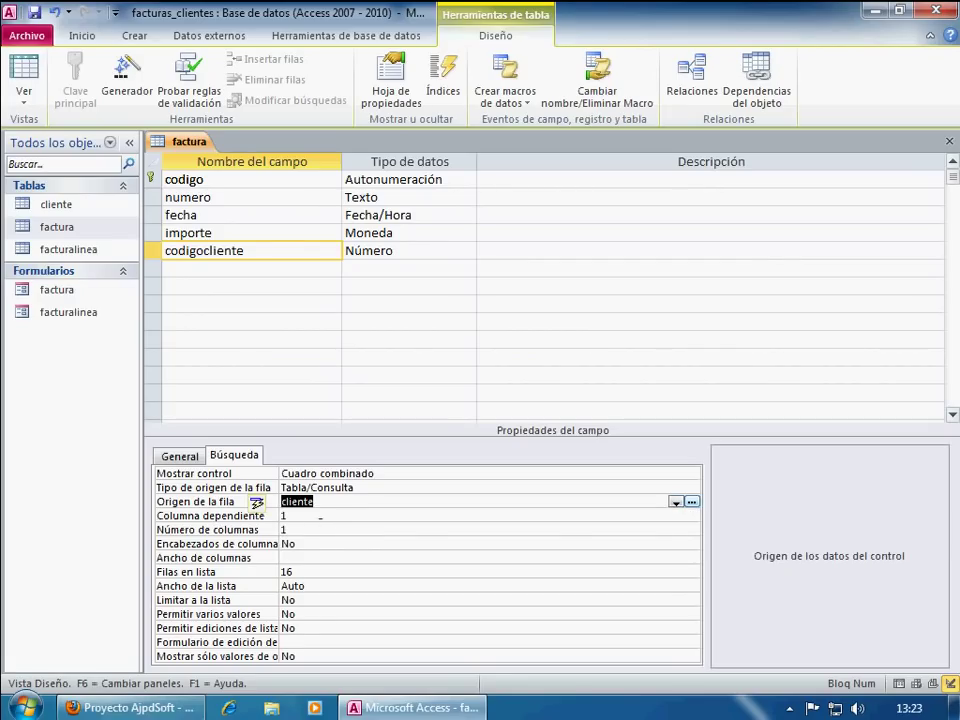
# Step: Set the codigocliente lookup to 2 columns with widths 0cm;10cm, and save and close the factura table
pyautogui.click(319, 515)
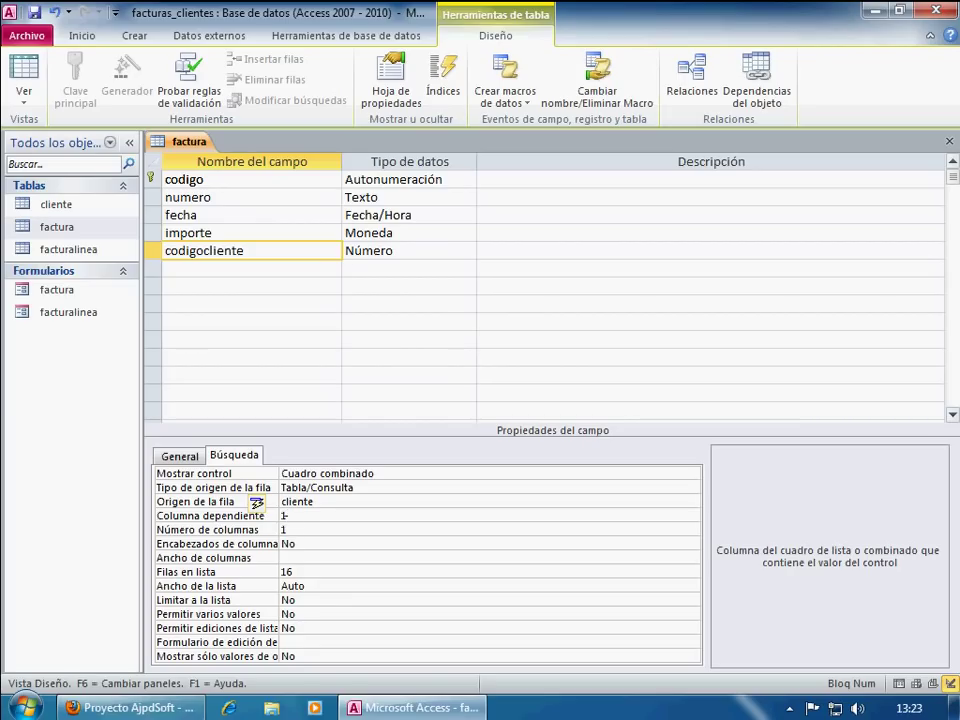
pyautogui.doubleClick(285, 516)
pyautogui.doubleClick(285, 529)
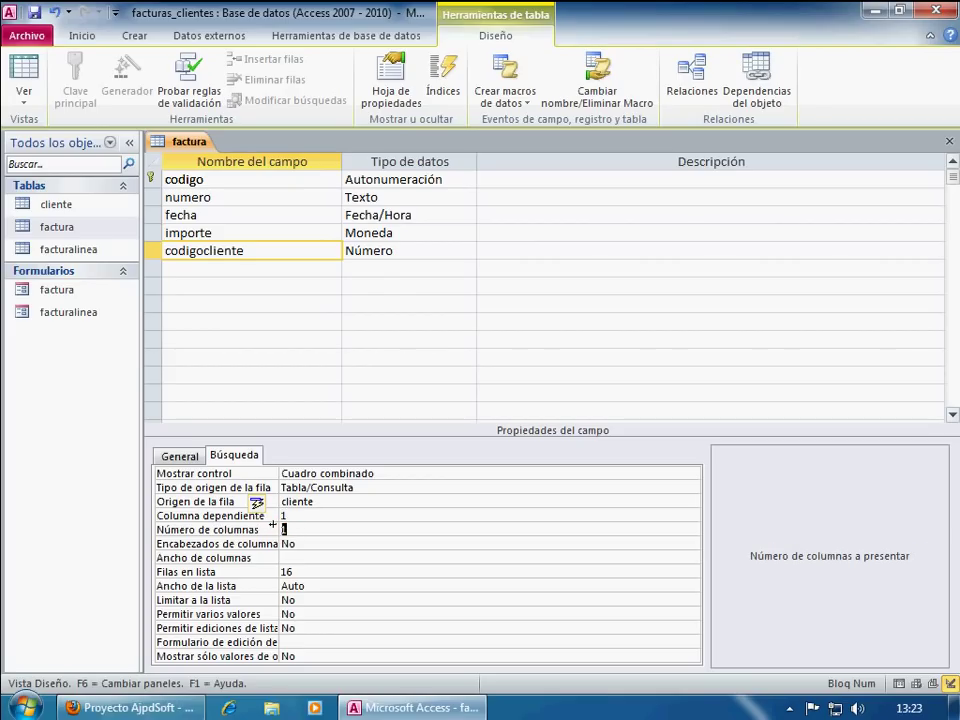
pyautogui.write('2')
pyautogui.press('Return')
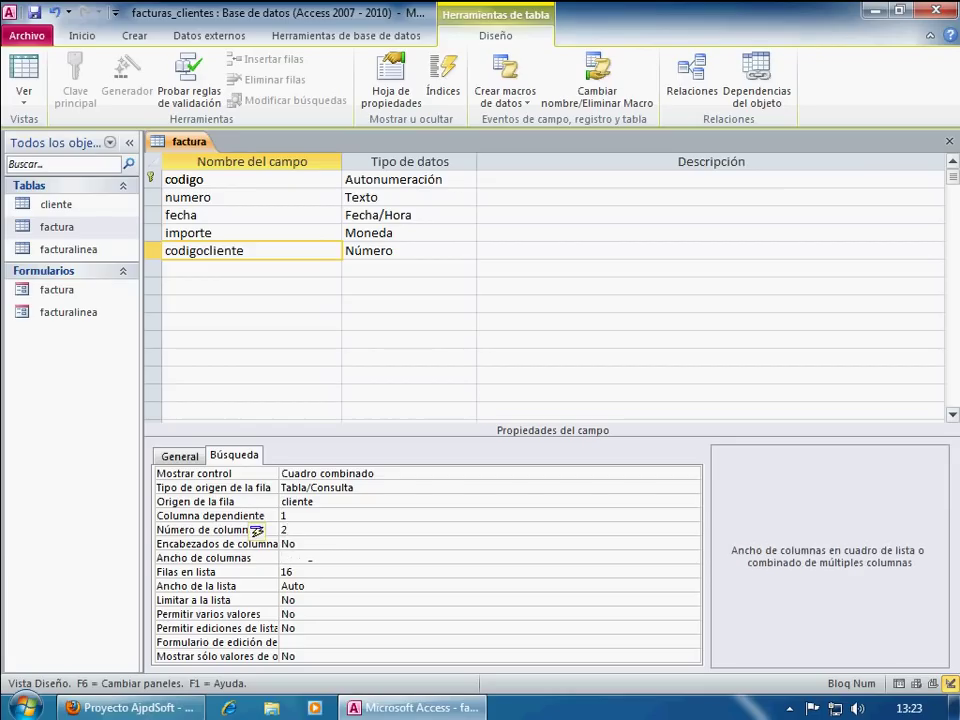
pyautogui.write('0;10')
pyautogui.press('Return')
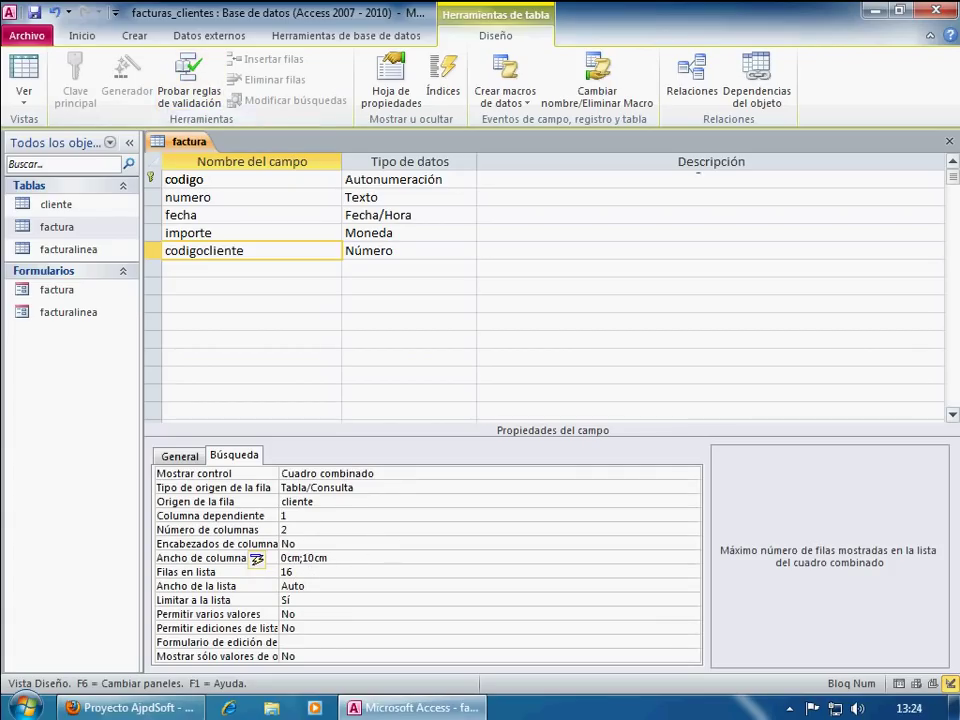
pyautogui.click(949, 141)
pyautogui.click(392, 404)
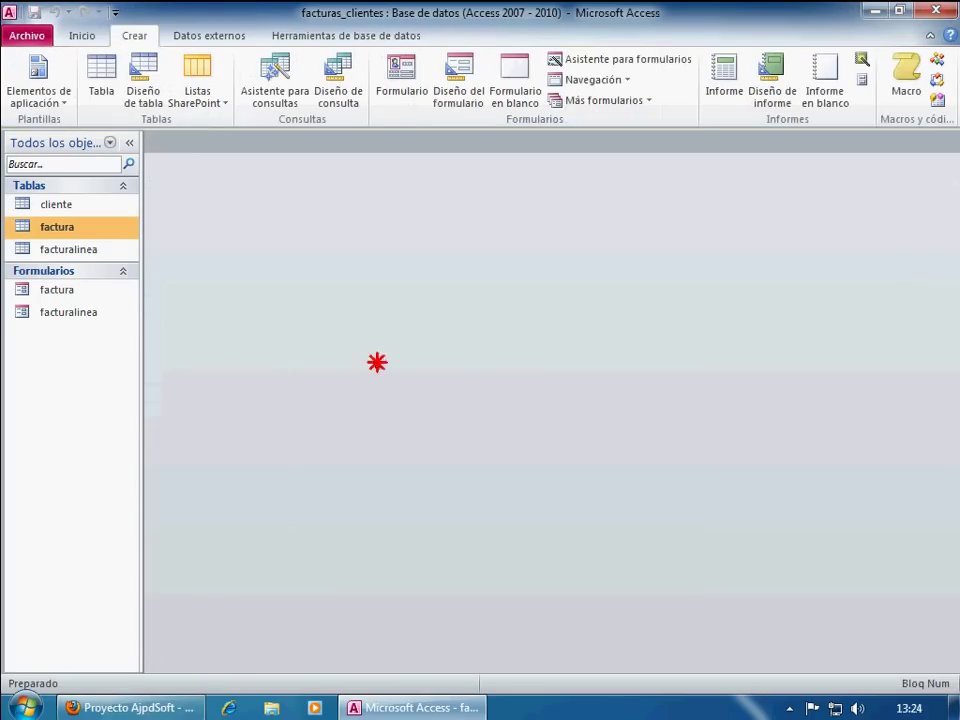
# Step: Open the factura form in design view and delete the existing codigocliente control with its label
pyautogui.click(70, 290)
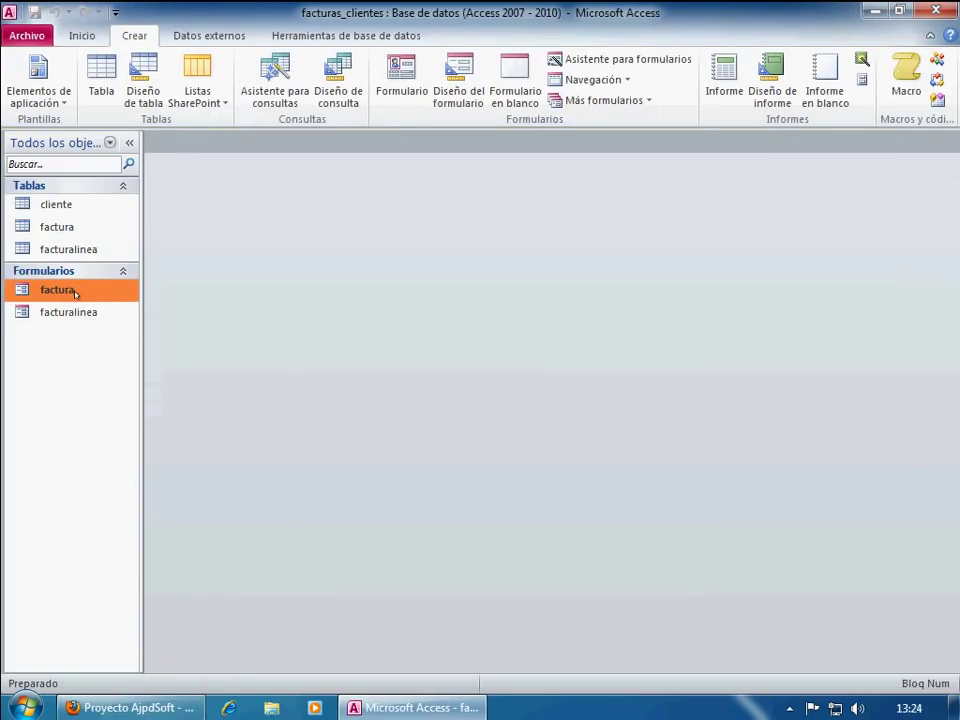
pyautogui.rightClick(100, 297)
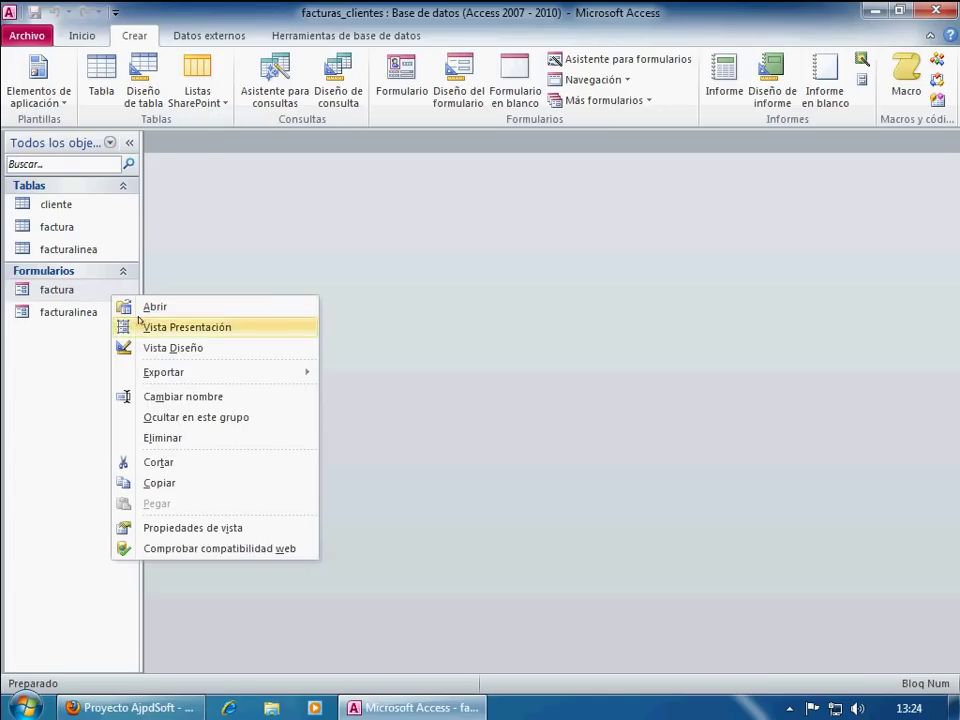
pyautogui.click(122, 347)
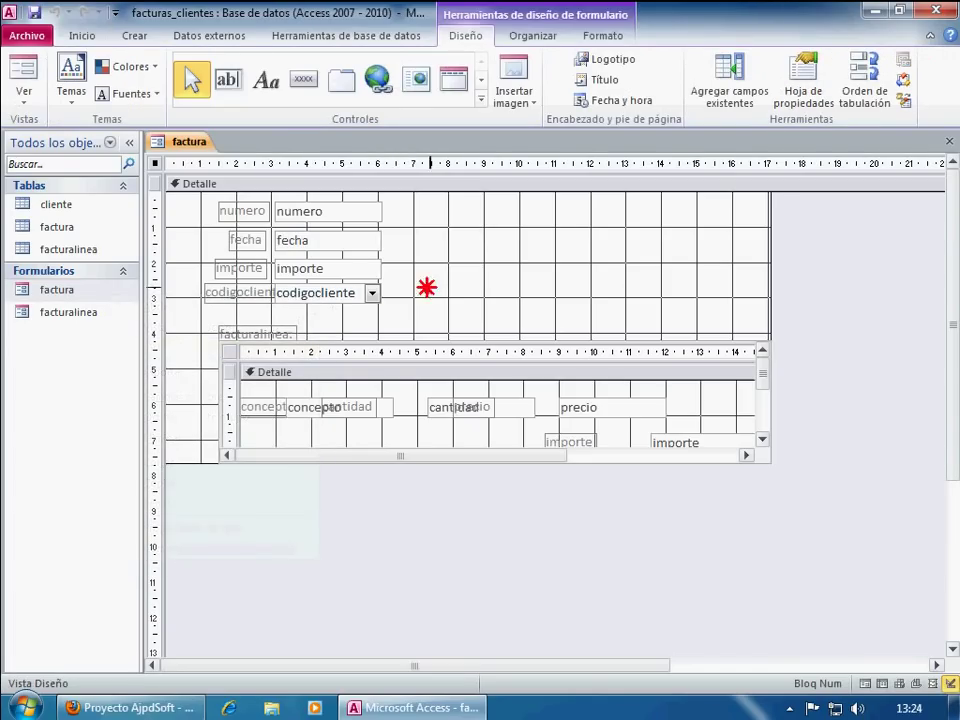
pyautogui.moveTo(426, 287); pyautogui.dragTo(235, 305)
pyautogui.press('Delete')
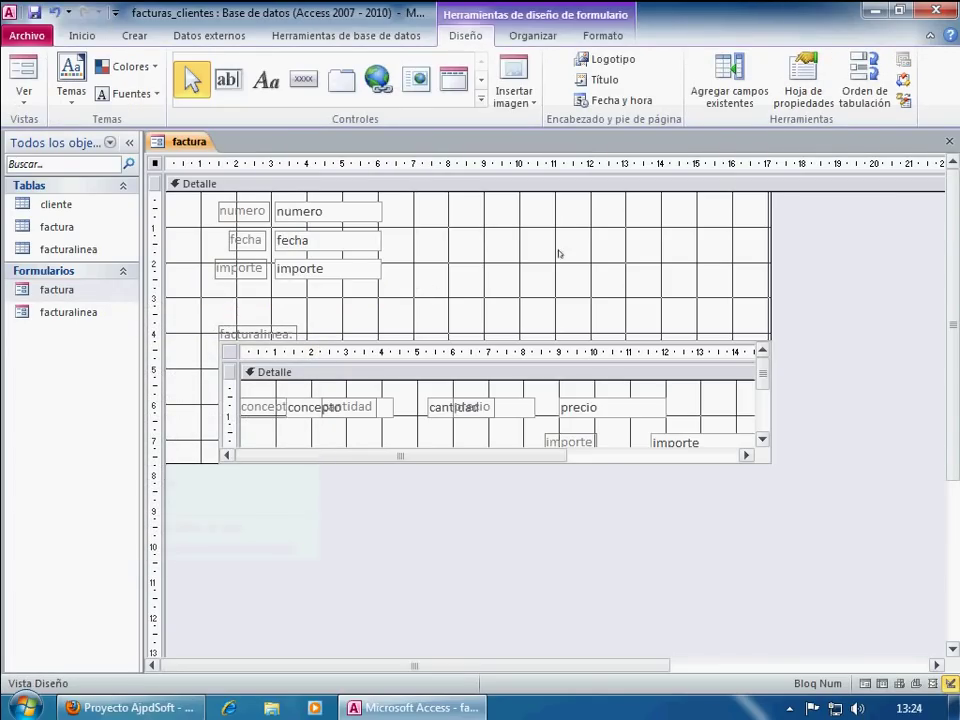
# Step: Add the existing codigocliente field below importe and widen its combo box to about 8.4 cm
pyautogui.click(732, 100)
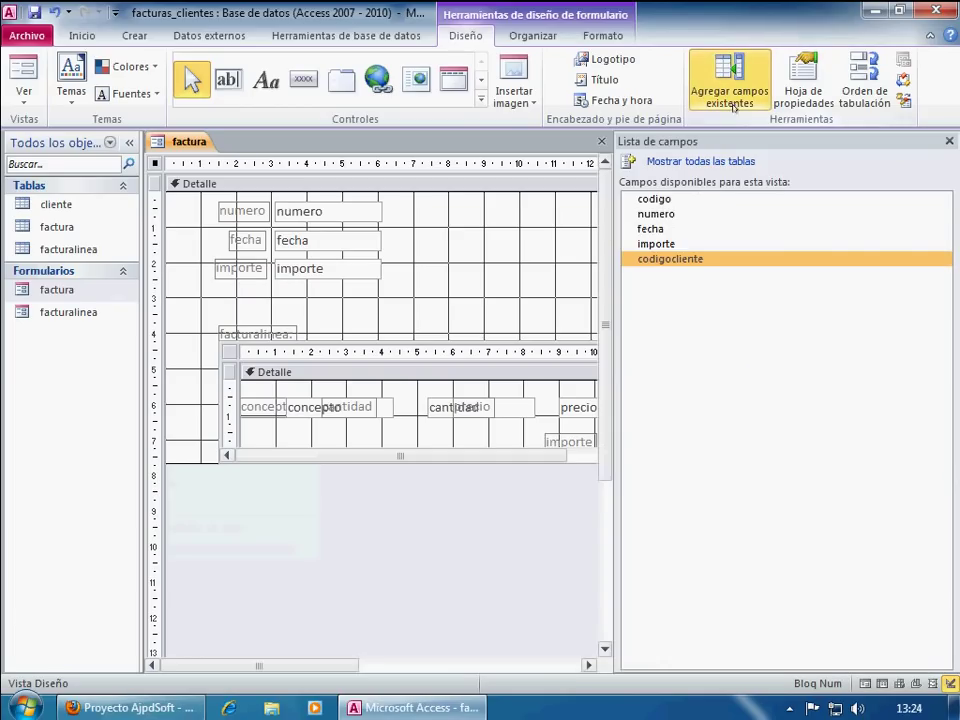
pyautogui.moveTo(680, 259); pyautogui.dragTo(275, 292)
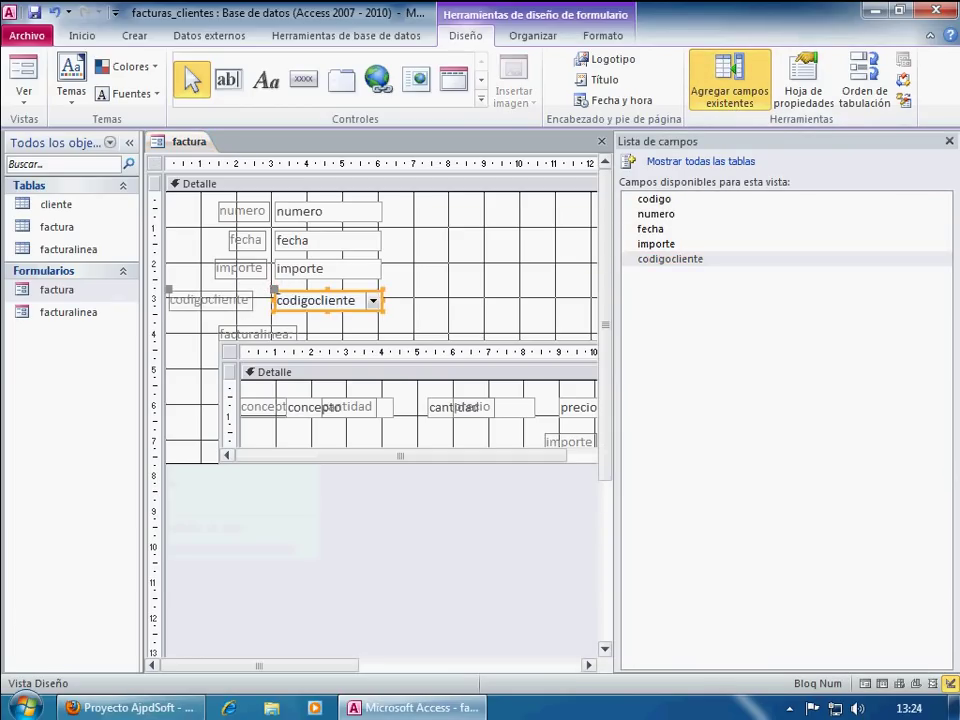
pyautogui.click(378, 304)
pyautogui.moveTo(375, 298); pyautogui.dragTo(568, 302)
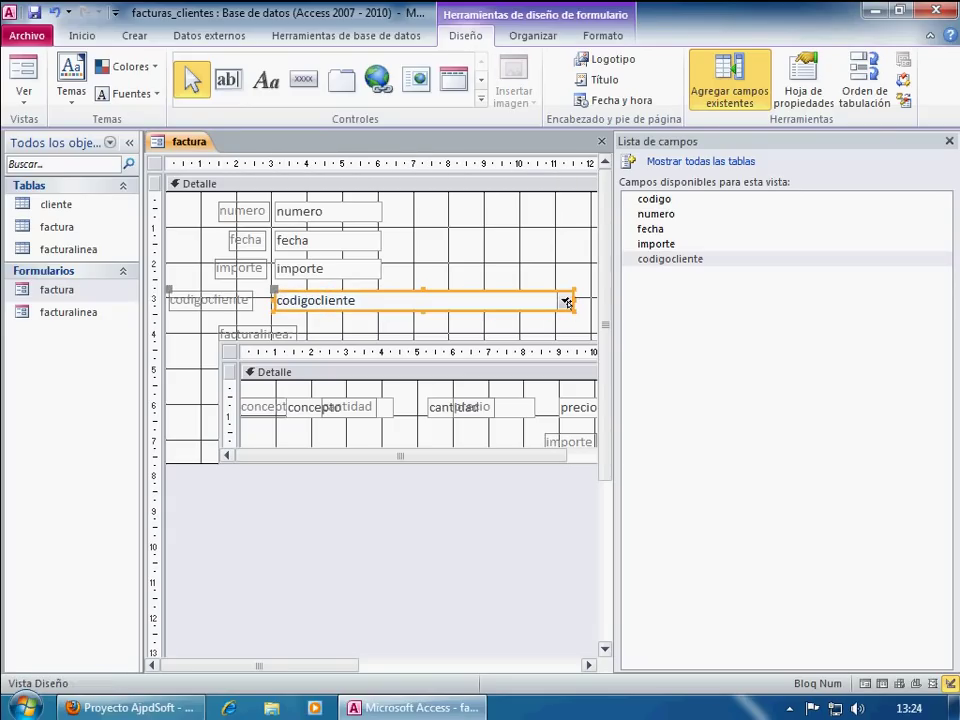
pyautogui.click(519, 272)
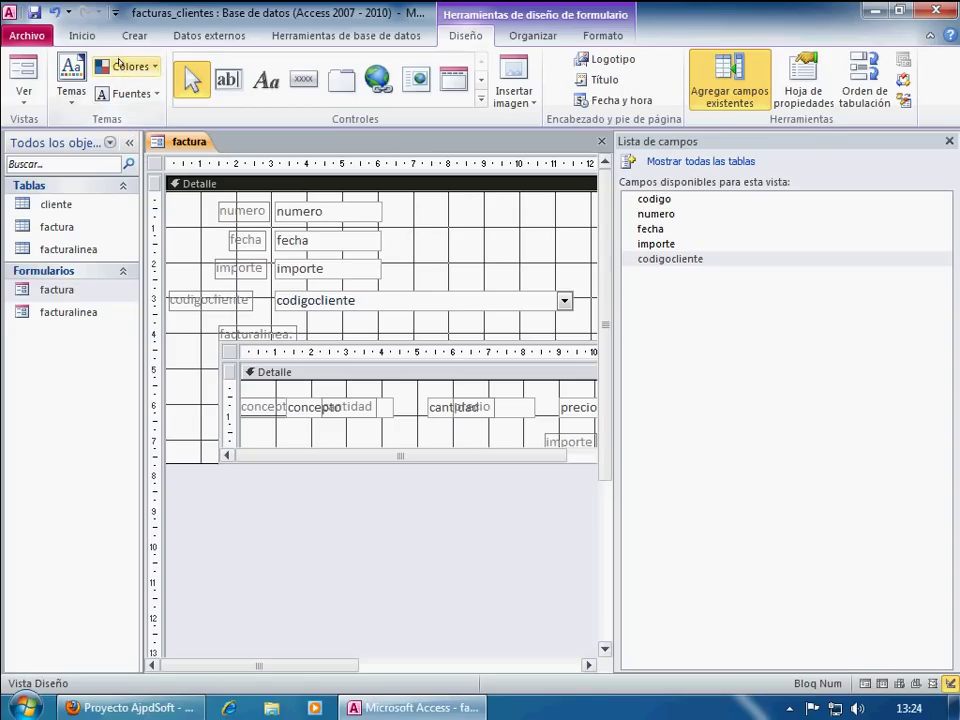
# Step: Hide the list of available fields, and close the factura form saving its design changes
pyautogui.click(710, 105)
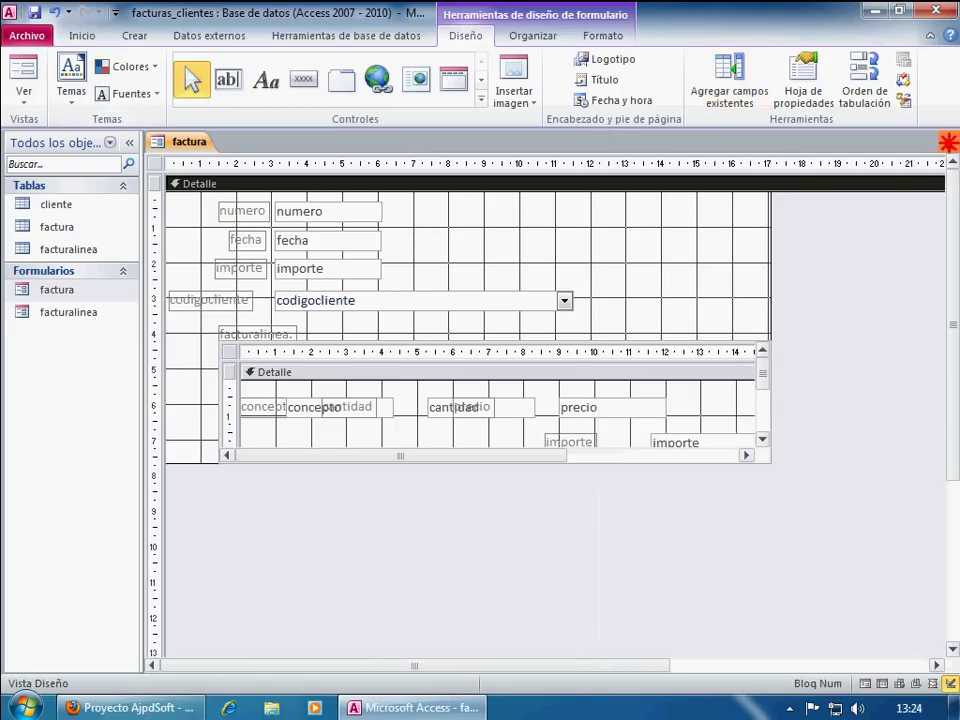
pyautogui.click(949, 142)
pyautogui.click(392, 406)
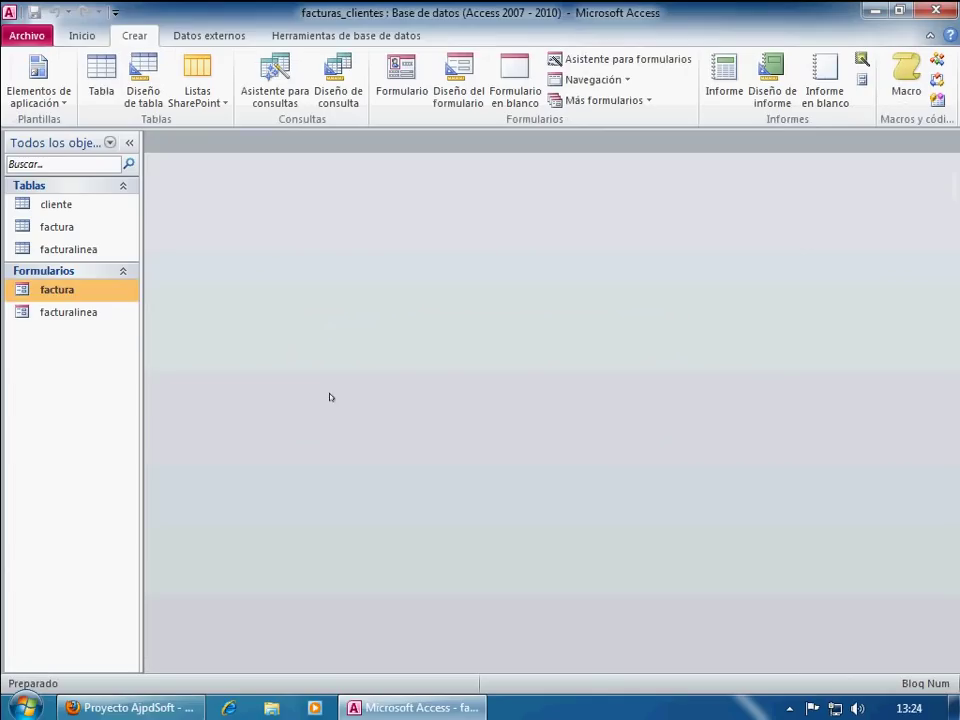
# Step: Open the factura form and check the client names offered by the codigocliente list
pyautogui.doubleClick(65, 292)
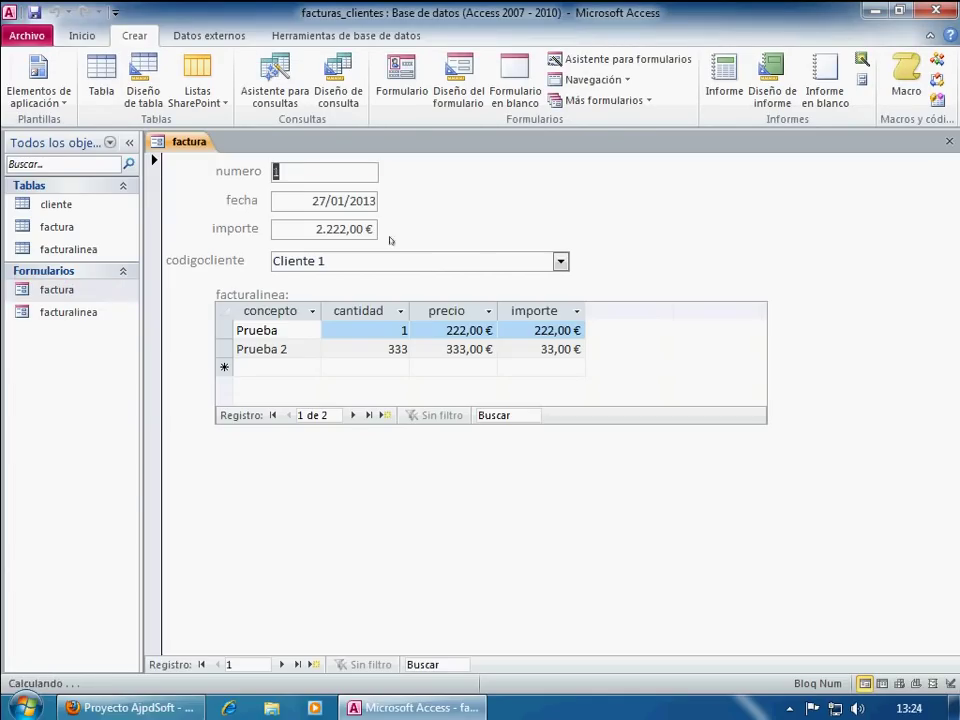
pyautogui.click(561, 261)
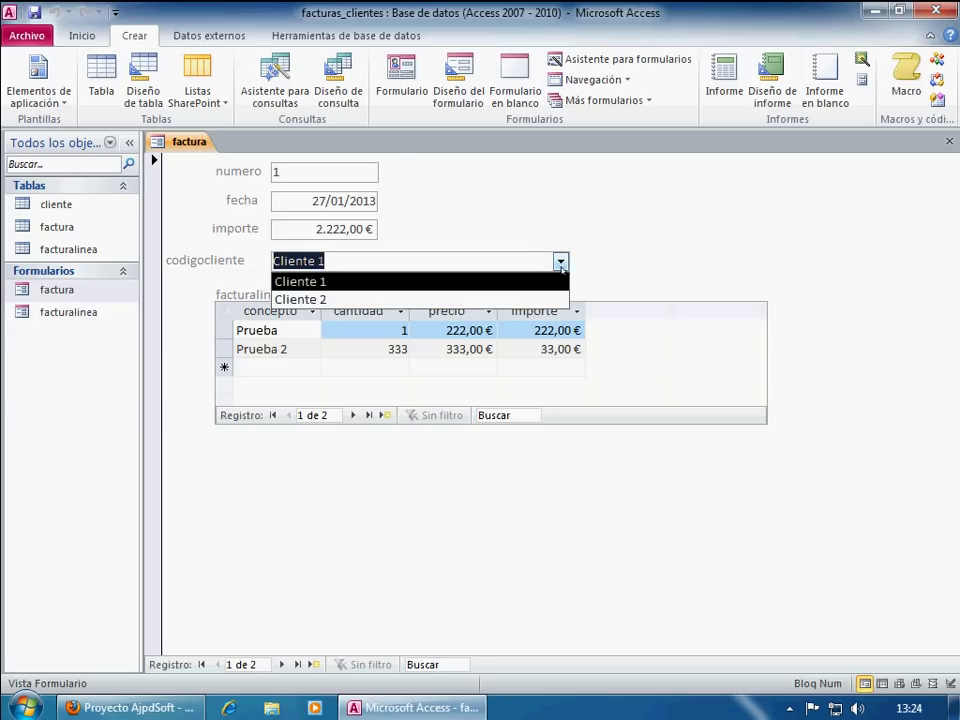
pyautogui.click(563, 262)
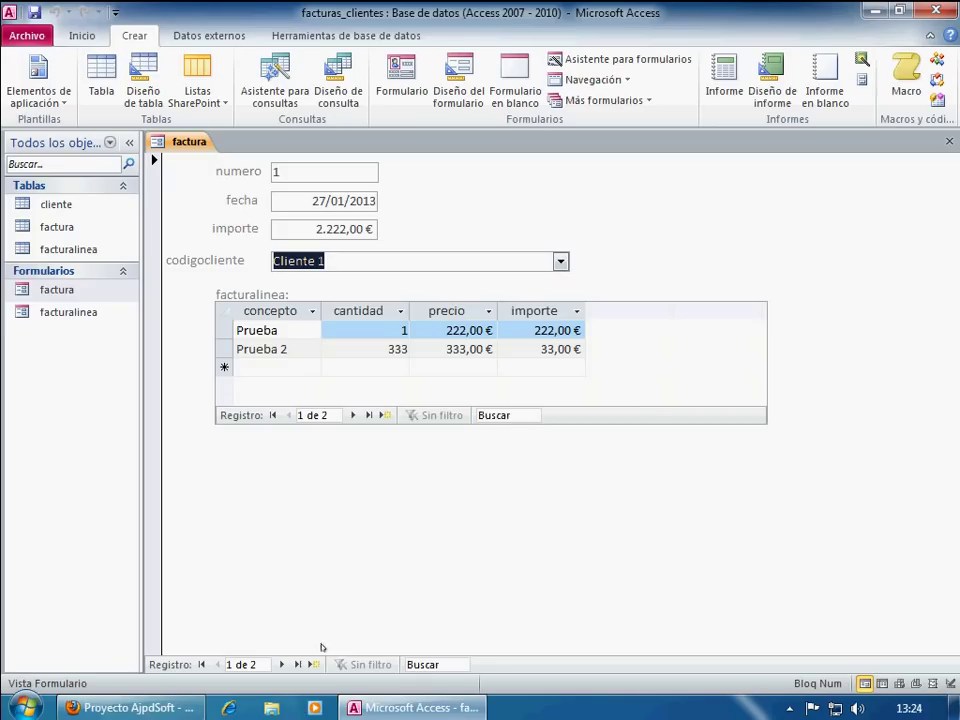
# Step: Add a new client with nombre Cliente 3 to the cliente table and close the table
pyautogui.doubleClick(81, 208)
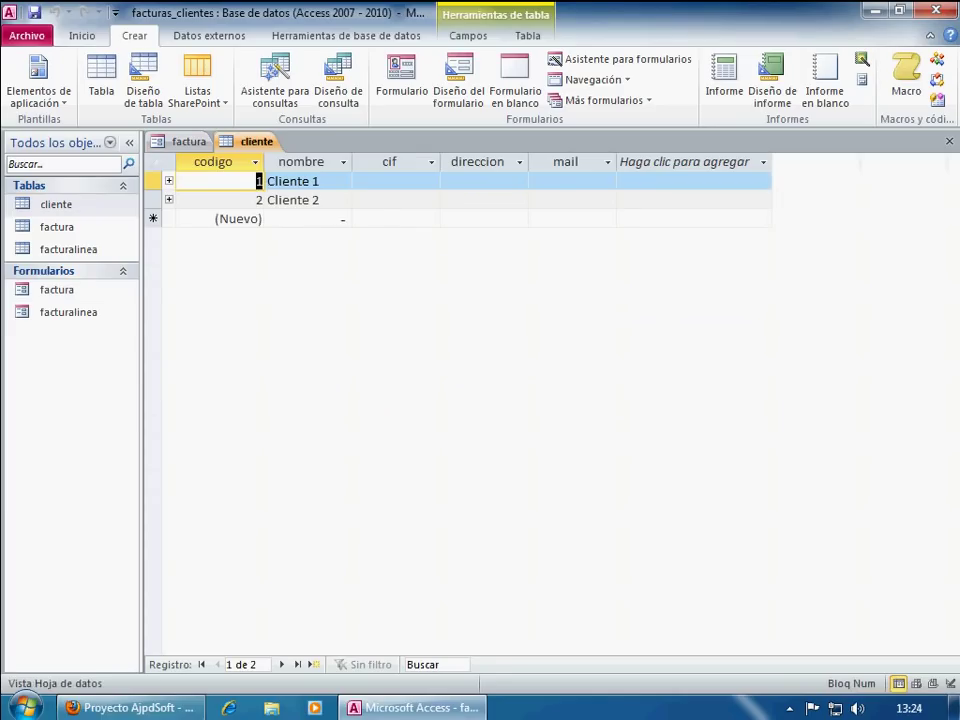
pyautogui.click(325, 217)
pyautogui.write('Cliente 2')
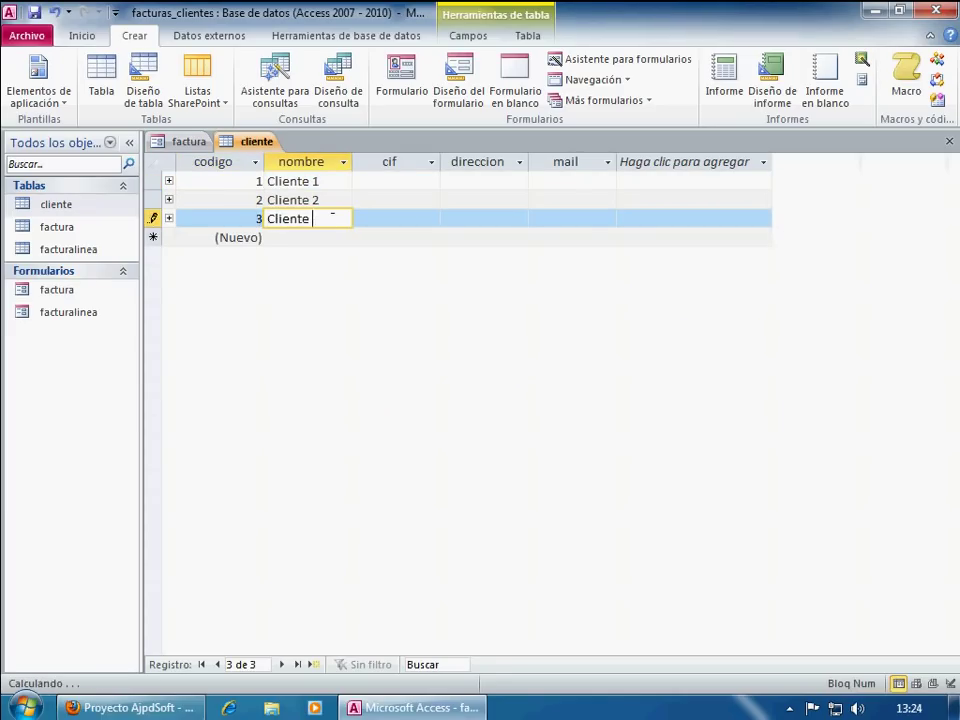
pyautogui.press('Up')
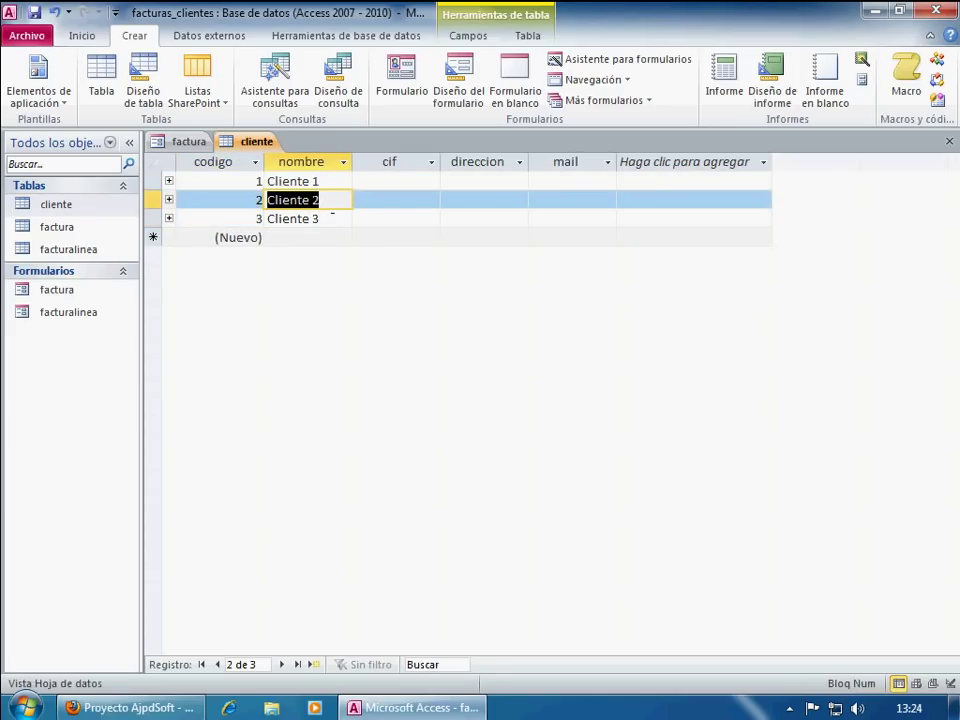
pyautogui.click(949, 142)
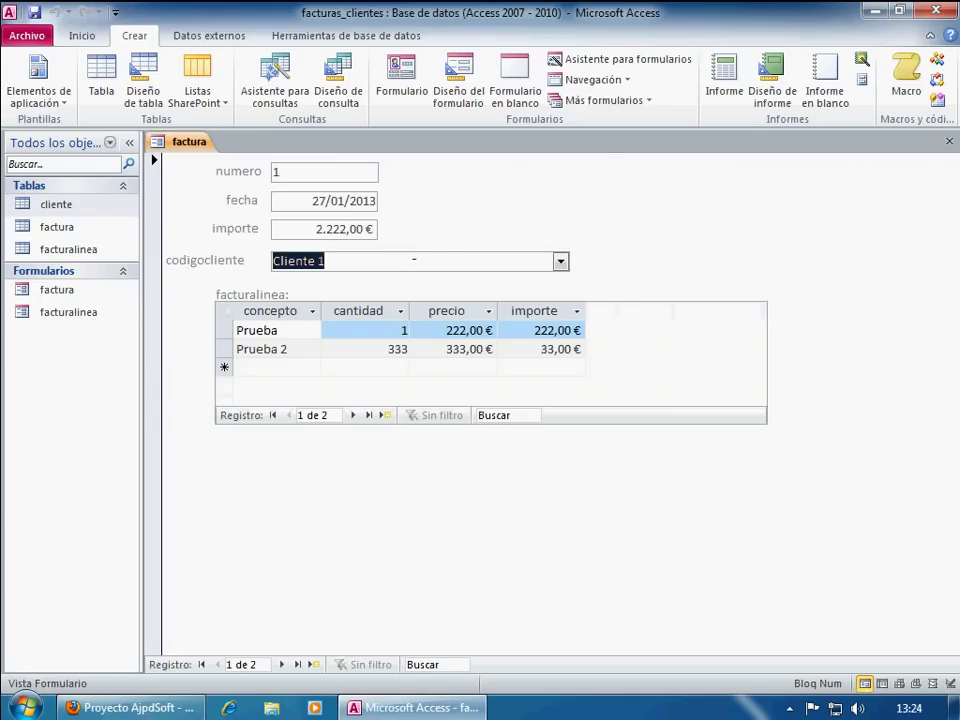
# Step: Add a factura record with numero 22, fecha 24/01/2013, importe 2222 and client Cliente 1, and close the form
pyautogui.click(314, 664)
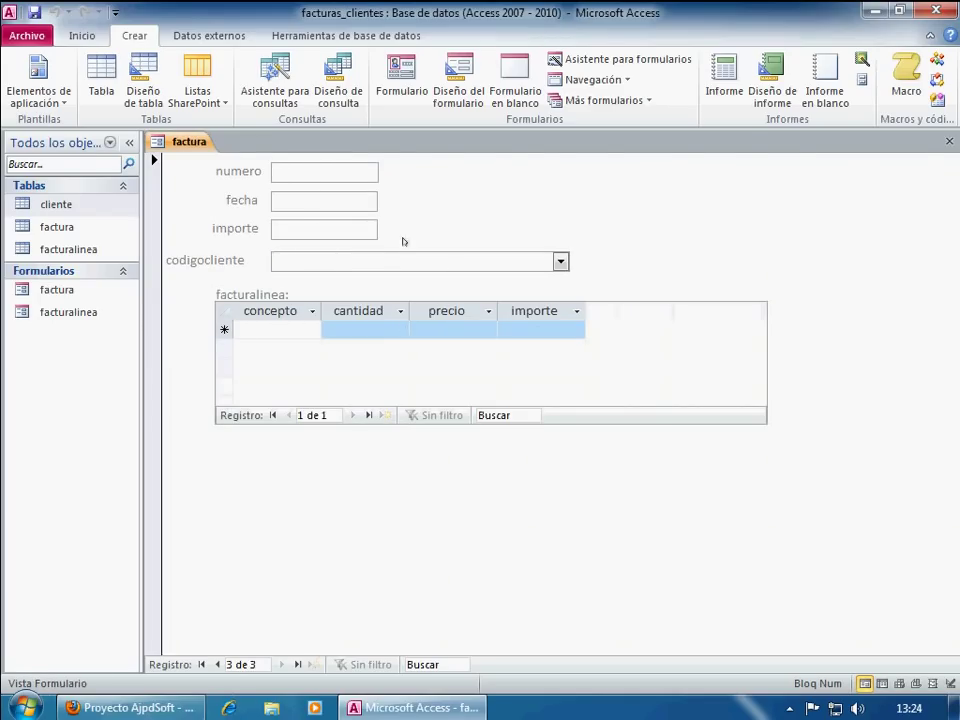
pyautogui.write('22')
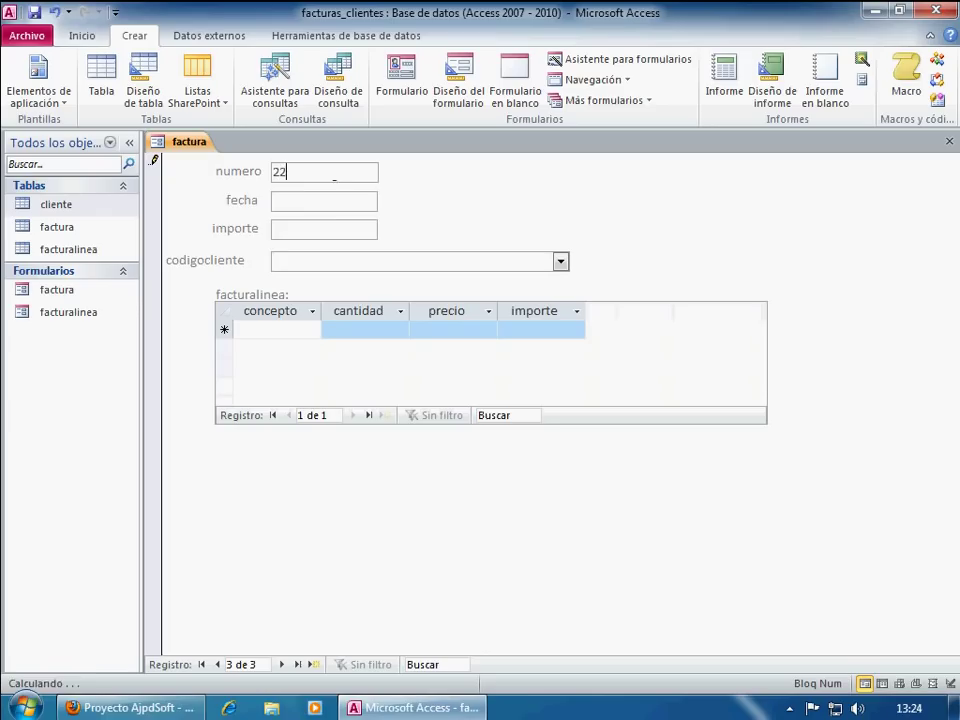
pyautogui.click(330, 199)
pyautogui.click(388, 199)
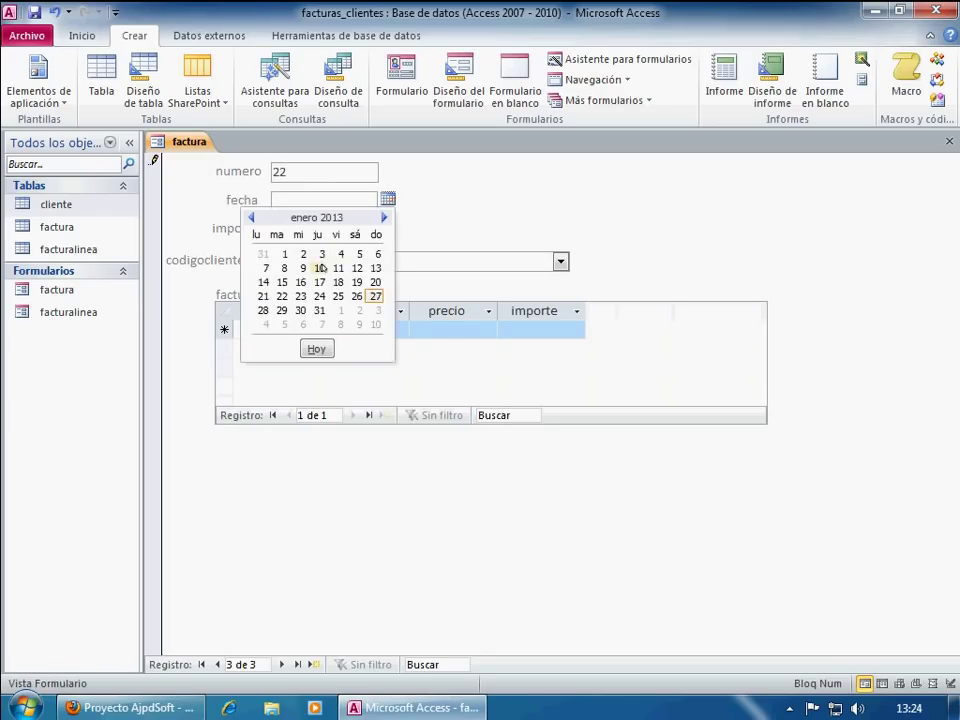
pyautogui.click(321, 295)
pyautogui.click(300, 229)
pyautogui.write('2222')
pyautogui.click(375, 261)
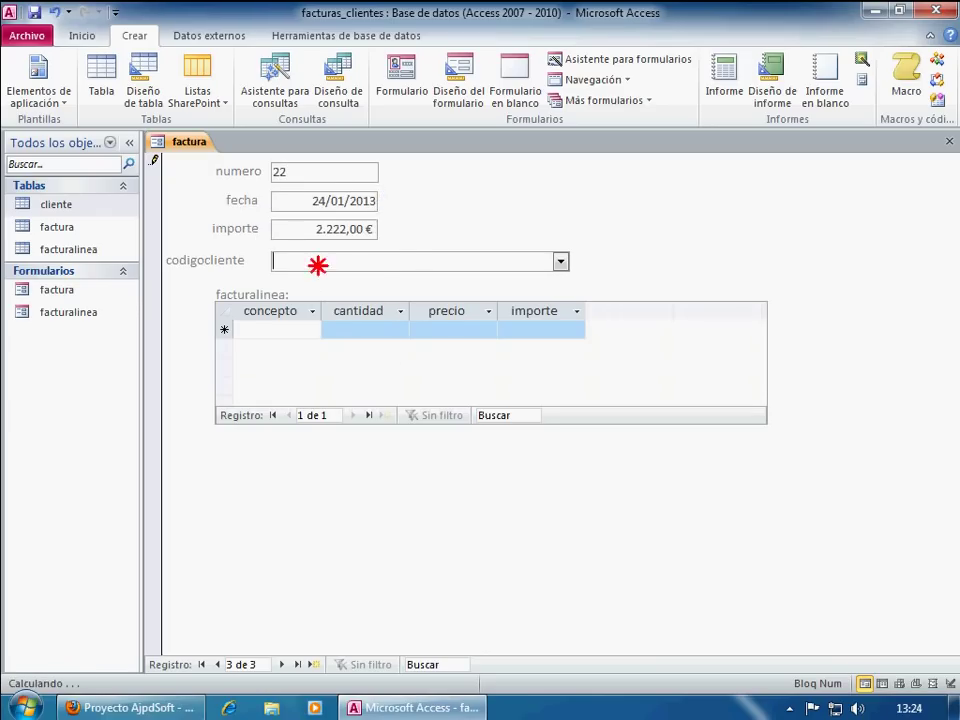
pyautogui.click(560, 261)
pyautogui.click(489, 281)
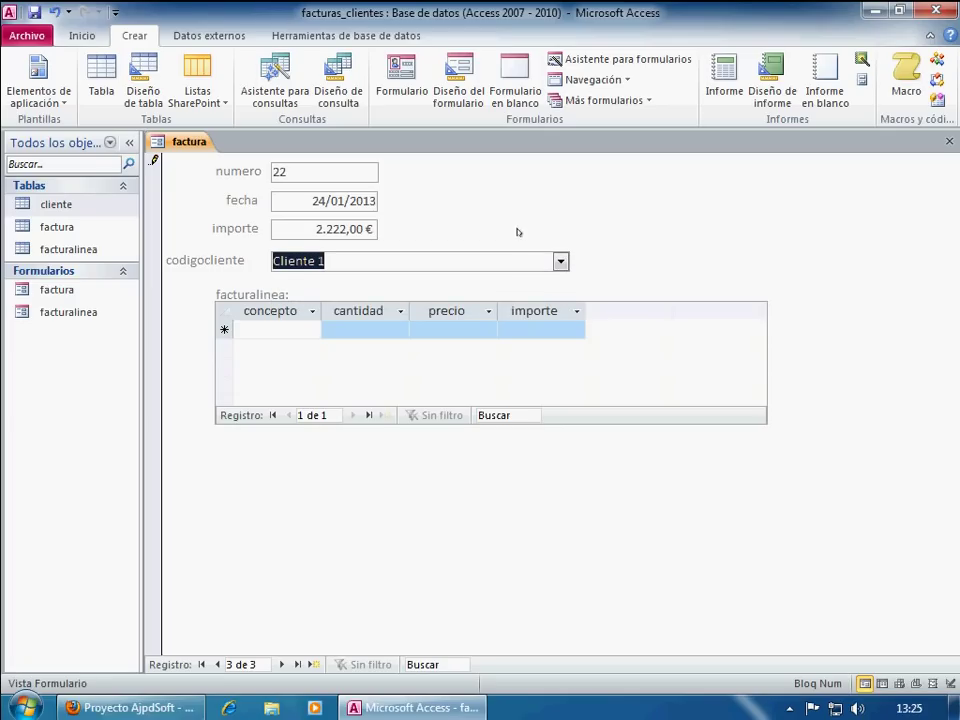
pyautogui.click(949, 141)
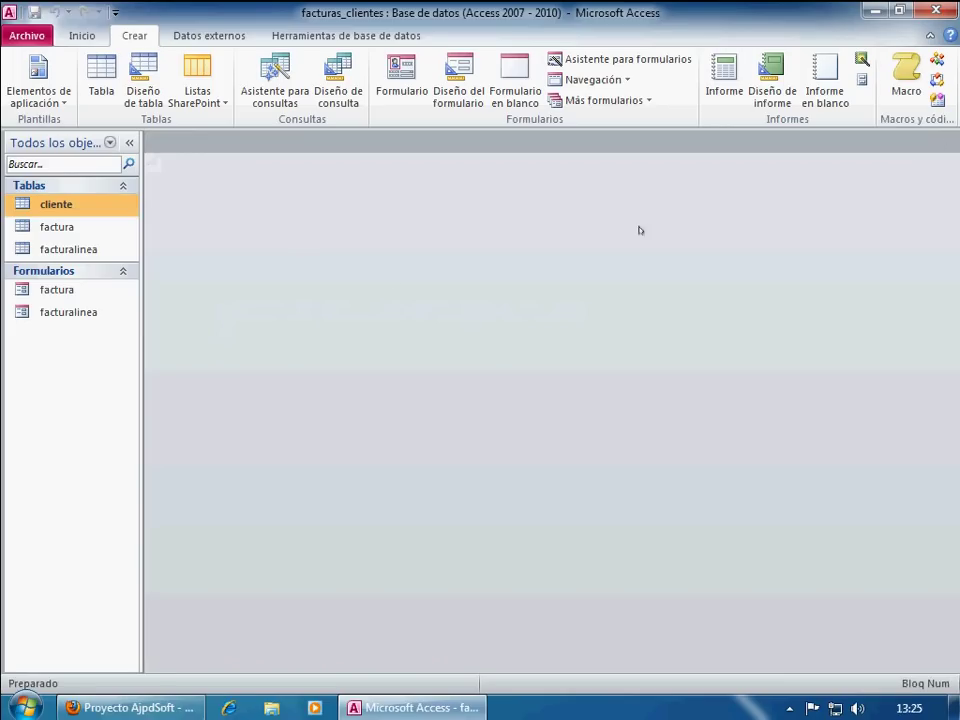
# Step: Reopen the factura form and set codigocliente of the last record to Cliente 3
pyautogui.doubleClick(81, 289)
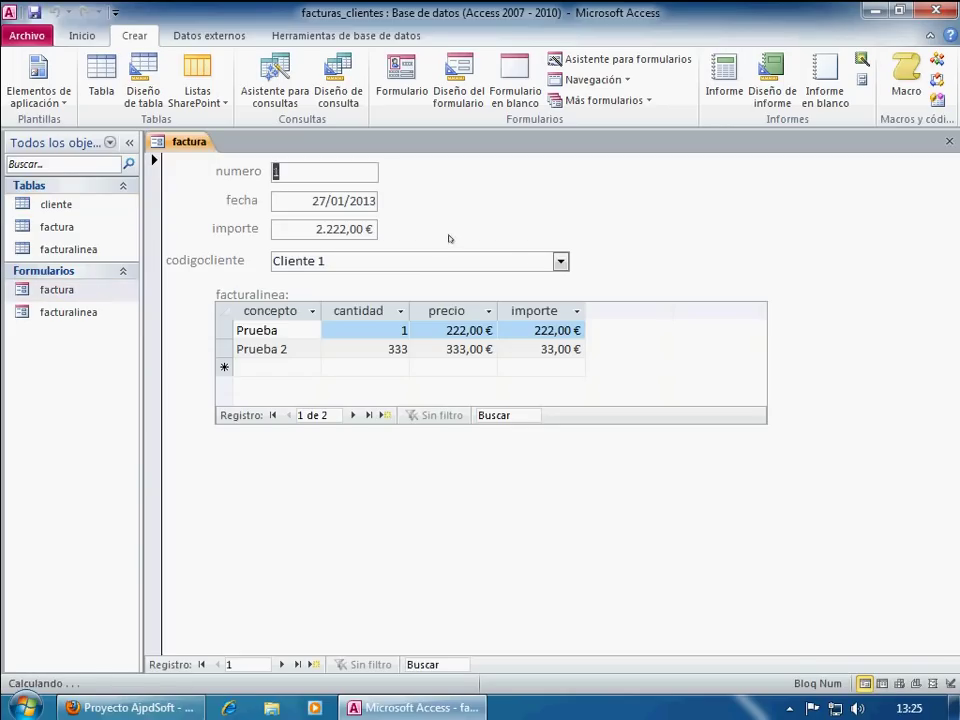
pyautogui.click(560, 262)
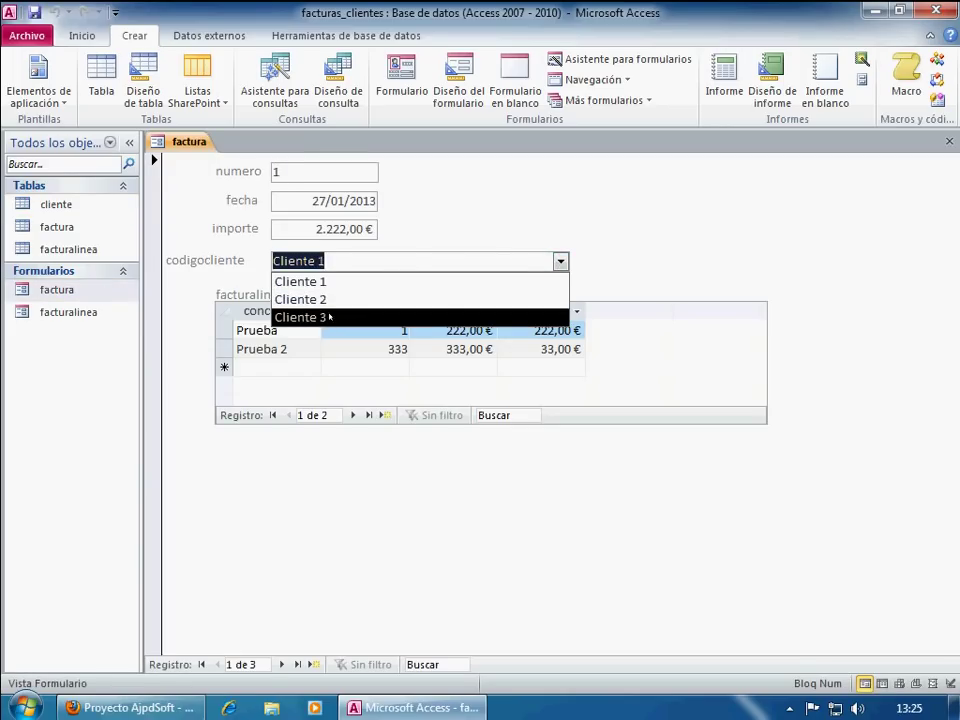
pyautogui.click(298, 664)
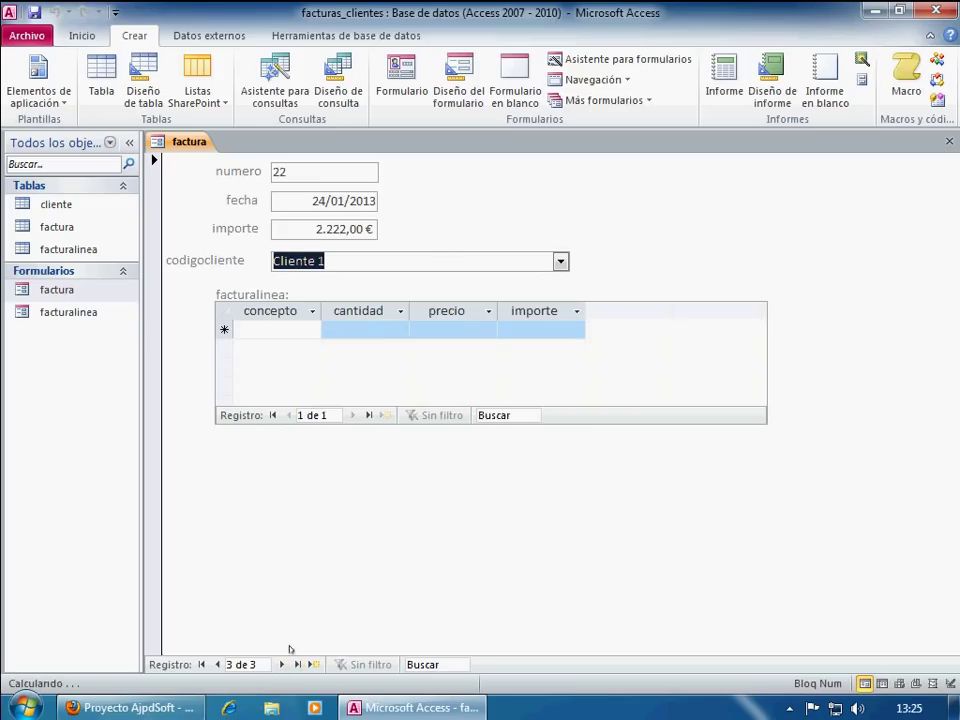
pyautogui.click(560, 262)
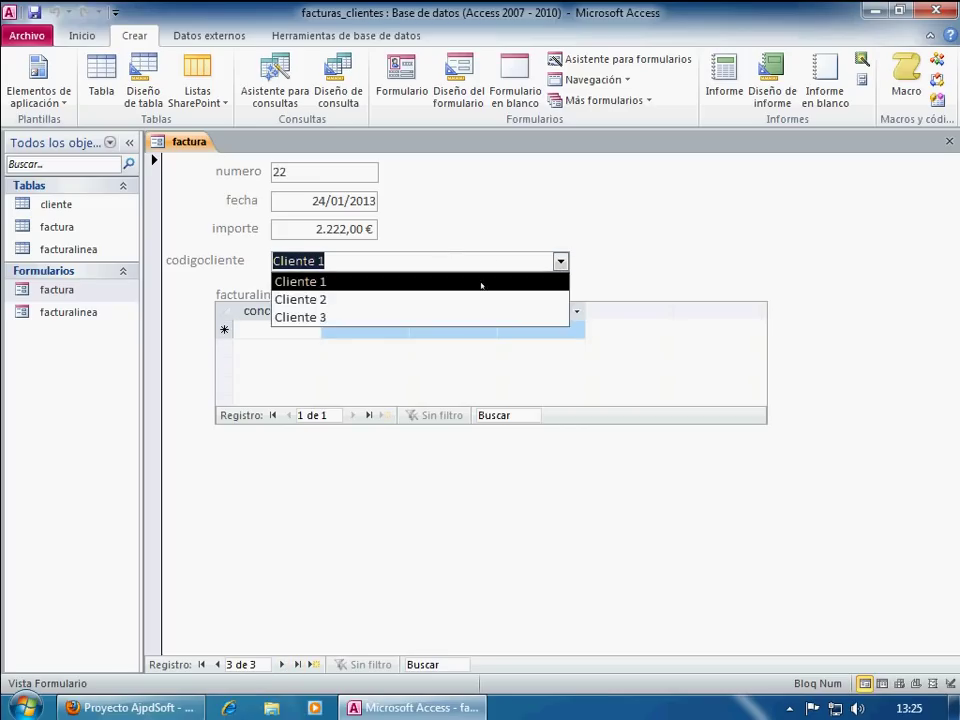
pyautogui.click(379, 316)
# Step: Enter a first facturalinea row for factura 22 with concepto 222, cantidad 222, precio 22 and importe 22
pyautogui.click(325, 331)
pyautogui.click(281, 330)
pyautogui.write('222')
pyautogui.click(360, 330)
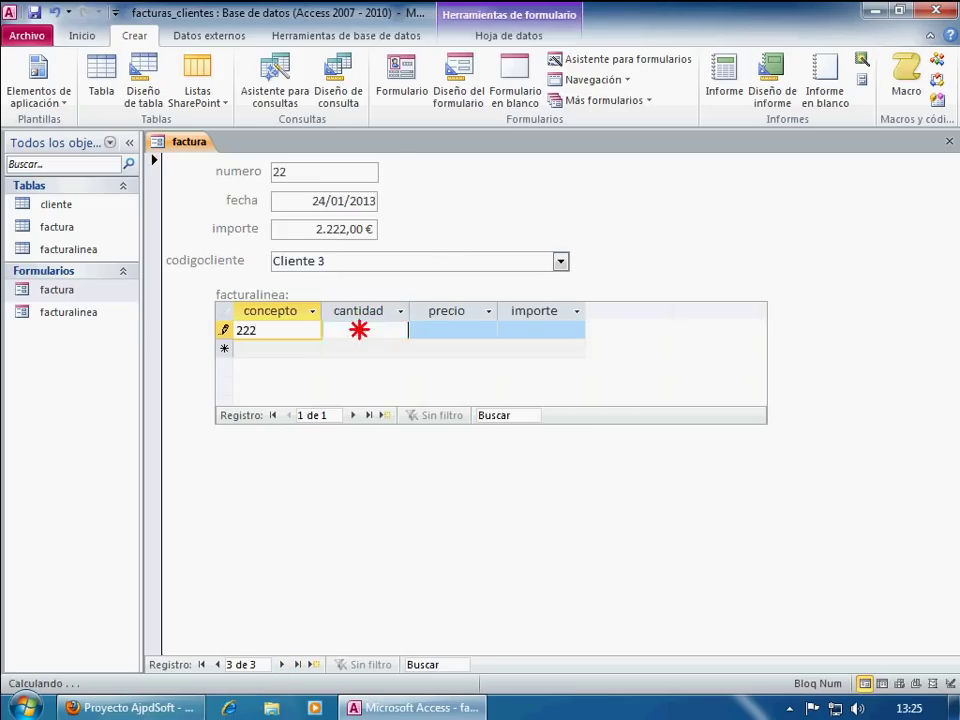
pyautogui.write('222')
pyautogui.click(436, 330)
pyautogui.write('22')
pyautogui.click(504, 330)
pyautogui.write('22')
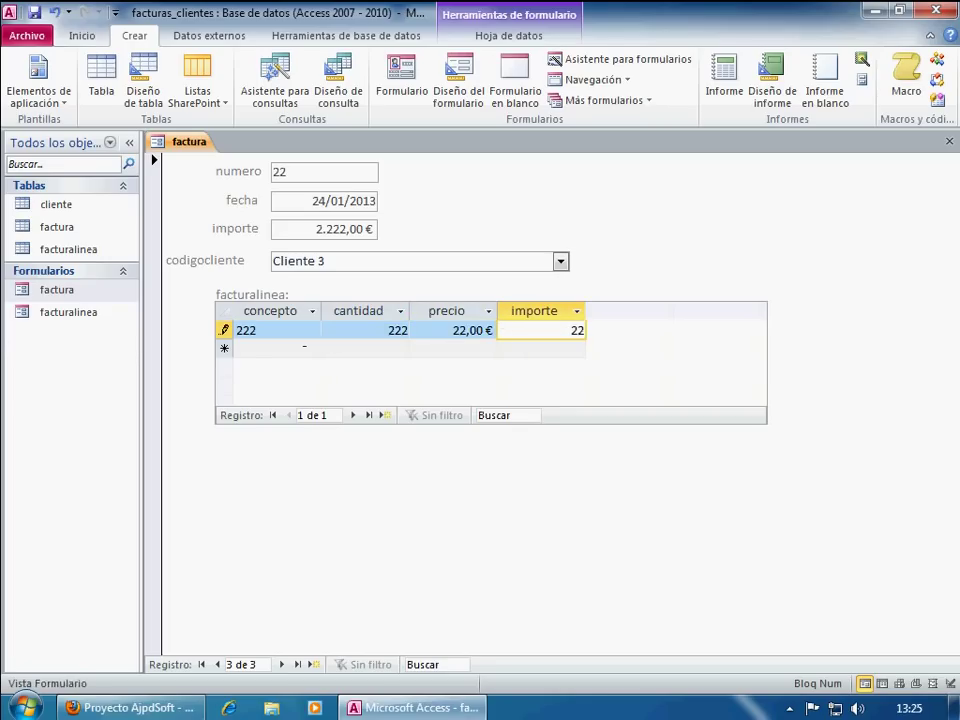
# Step: Enter a second facturalinea row with concepto 222 and cantidad 22, and close the factura form
pyautogui.click(302, 347)
pyautogui.write('222')
pyautogui.click(373, 347)
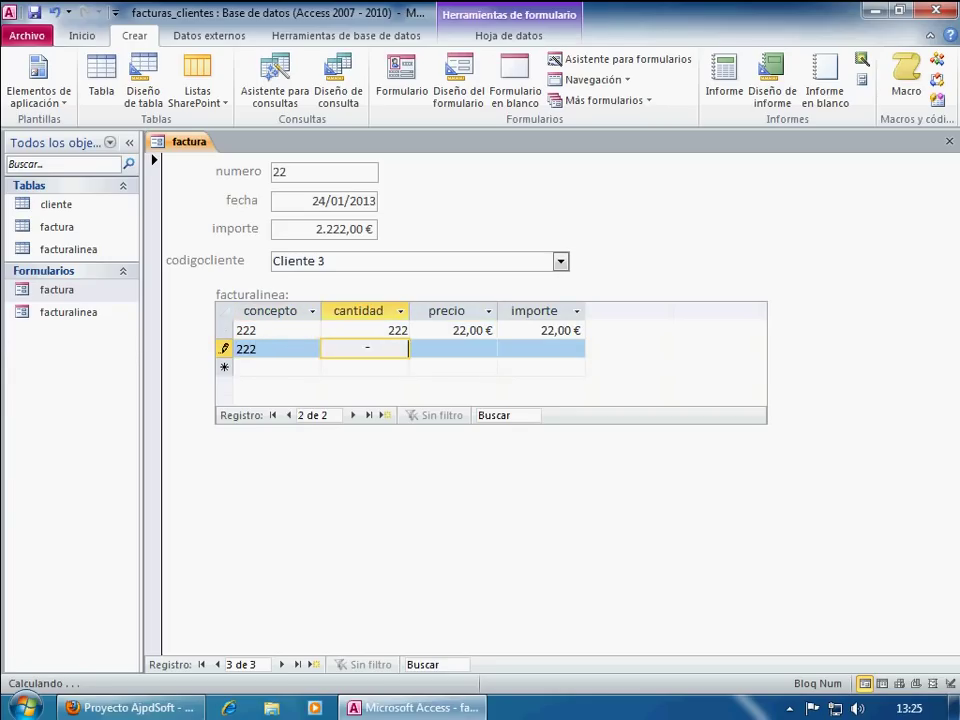
pyautogui.write('22')
pyautogui.click(431, 347)
pyautogui.click(452, 330)
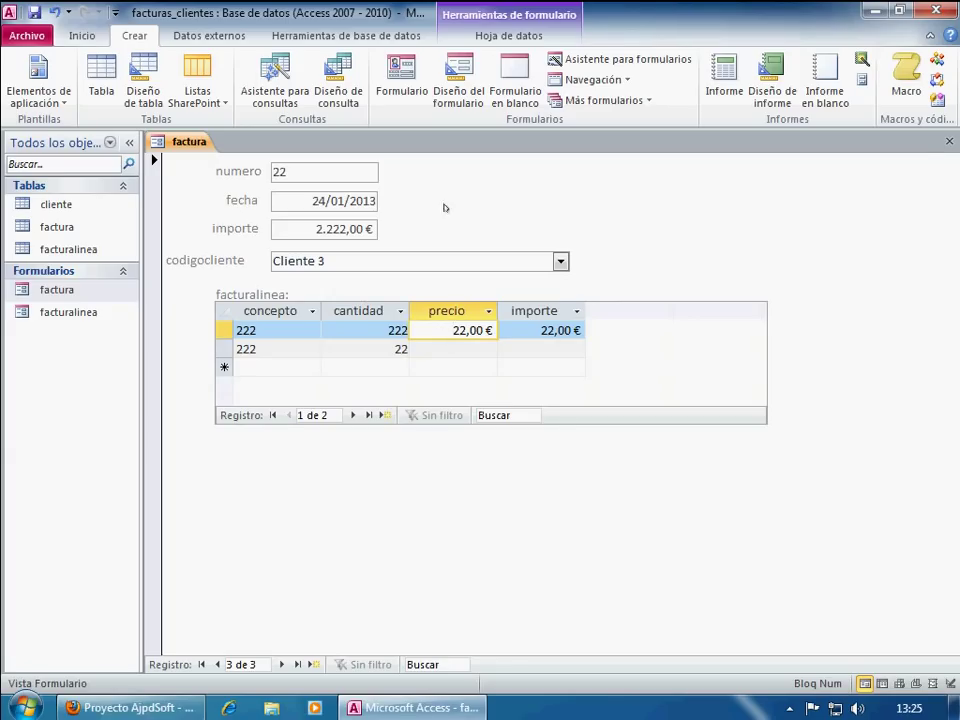
pyautogui.click(949, 143)
# Step: Reopen the factura form, review the codigocliente list of the first record, and close the form
pyautogui.click(94, 313)
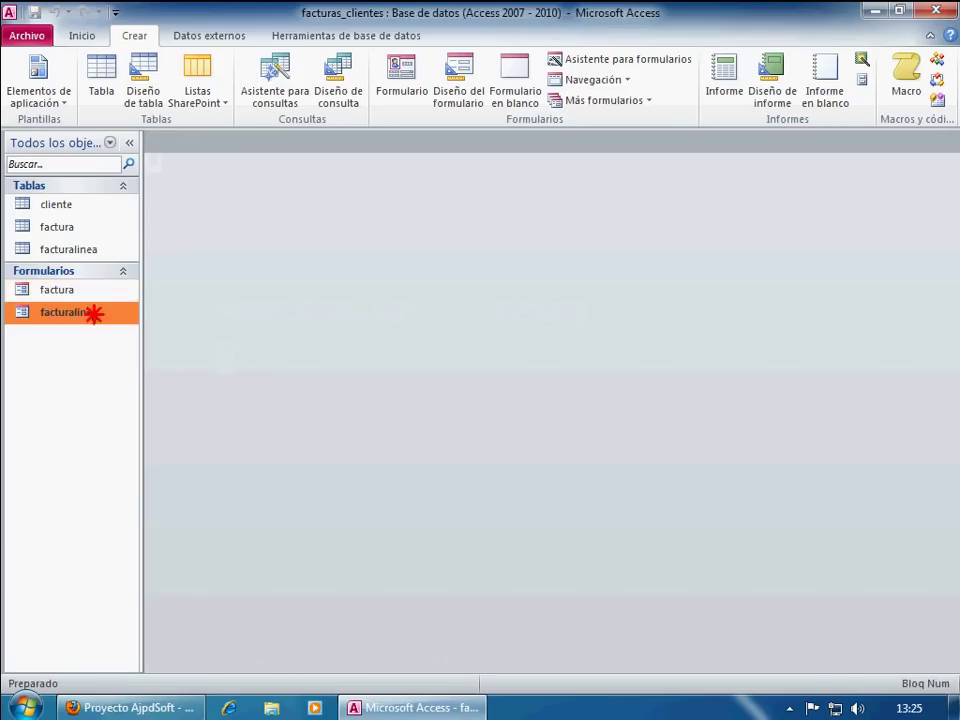
pyautogui.doubleClick(86, 289)
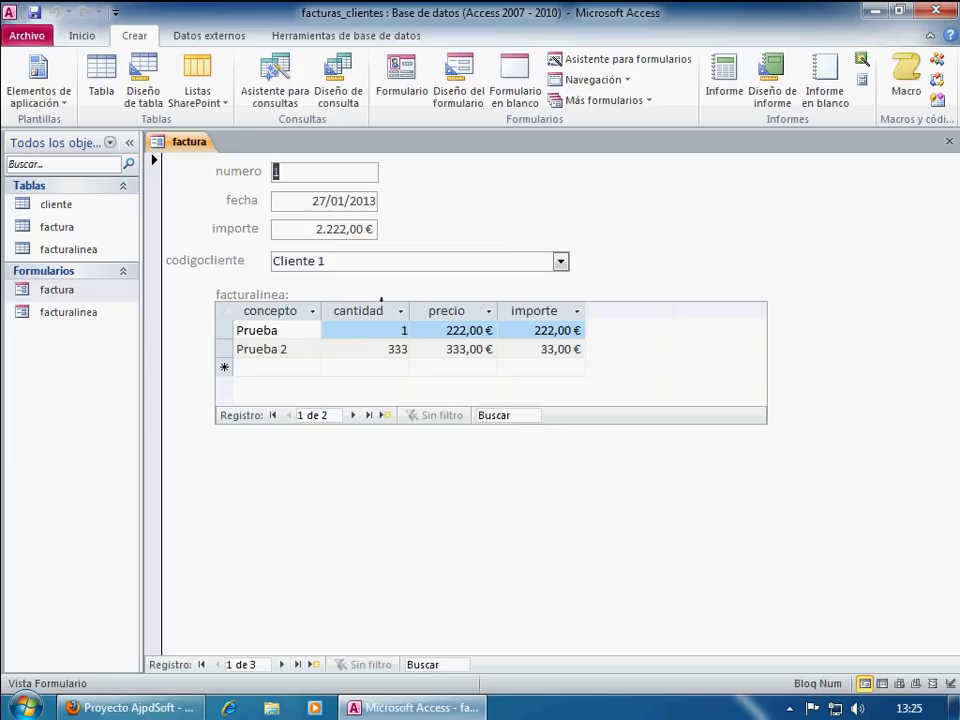
pyautogui.click(566, 262)
pyautogui.click(566, 262)
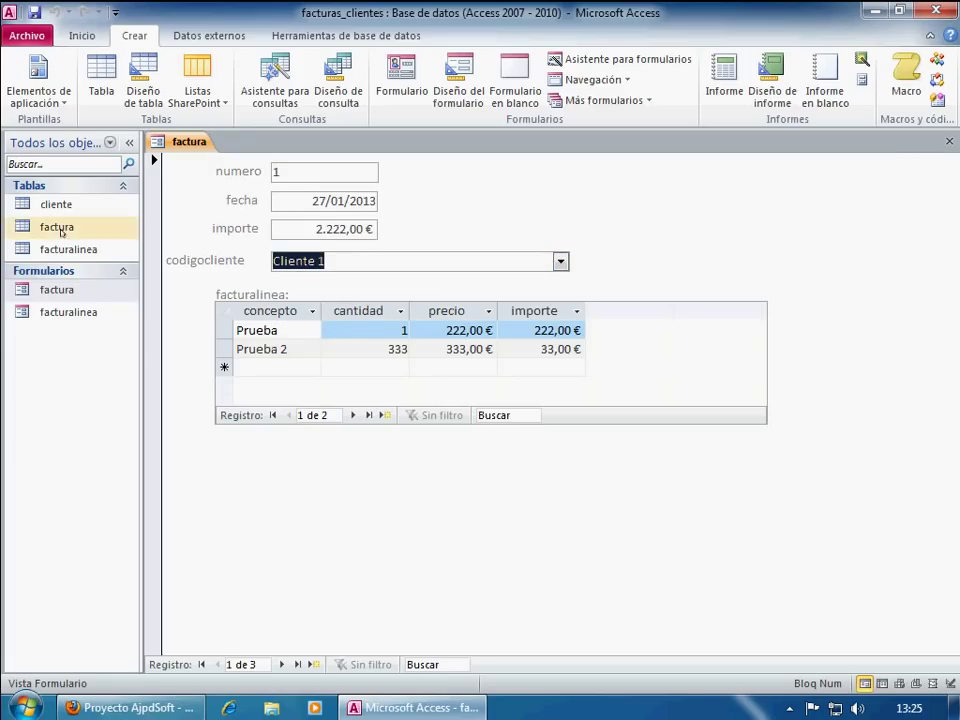
pyautogui.click(949, 141)
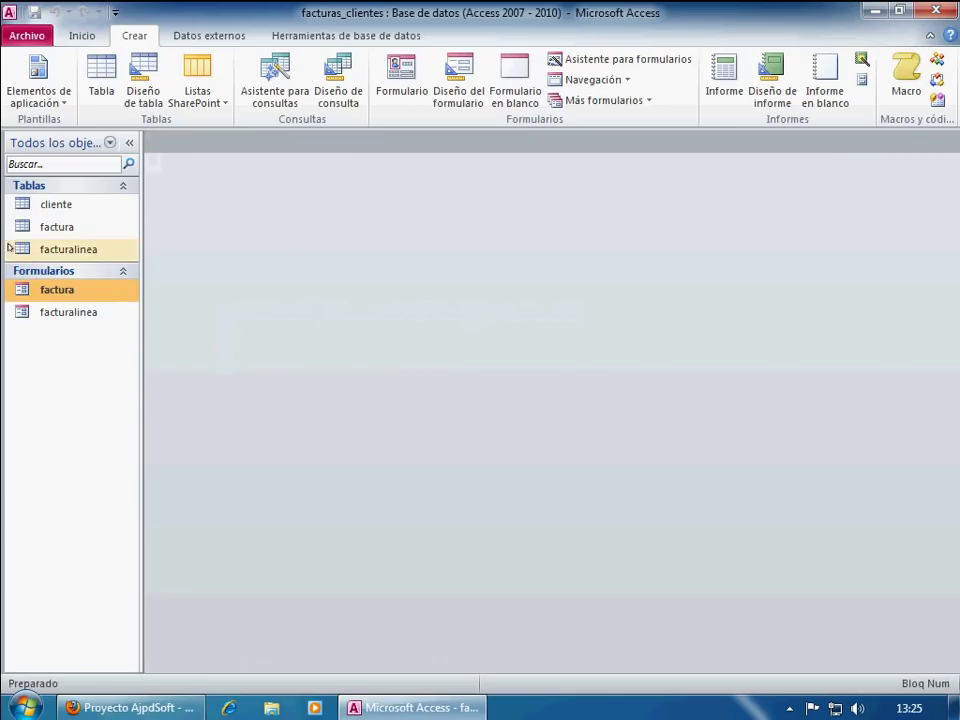
# Step: Change the nombre of the client with codigo 2 to AjpdSoft in the cliente table and close it
pyautogui.doubleClick(66, 205)
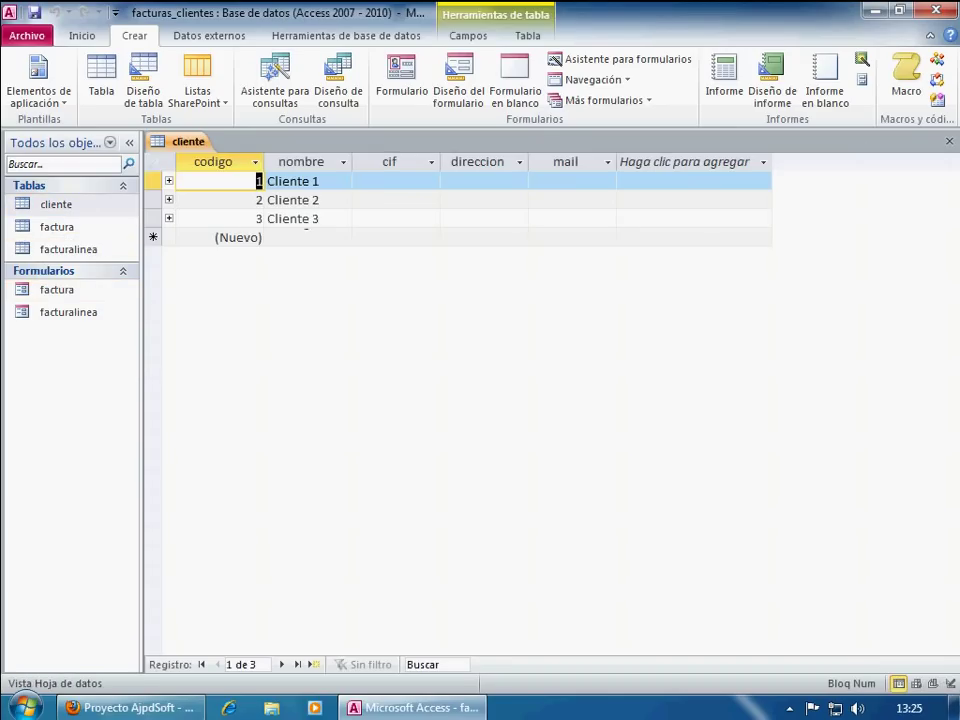
pyautogui.moveTo(332, 202); pyautogui.dragTo(268, 203)
pyautogui.write('AjpdSoft')
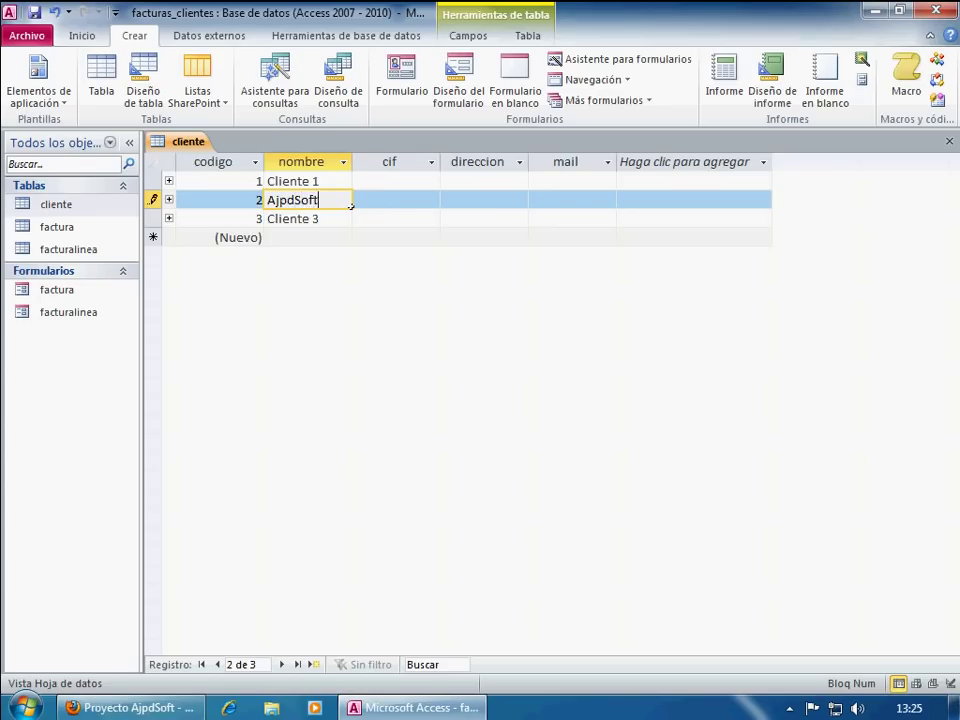
pyautogui.press('Up')
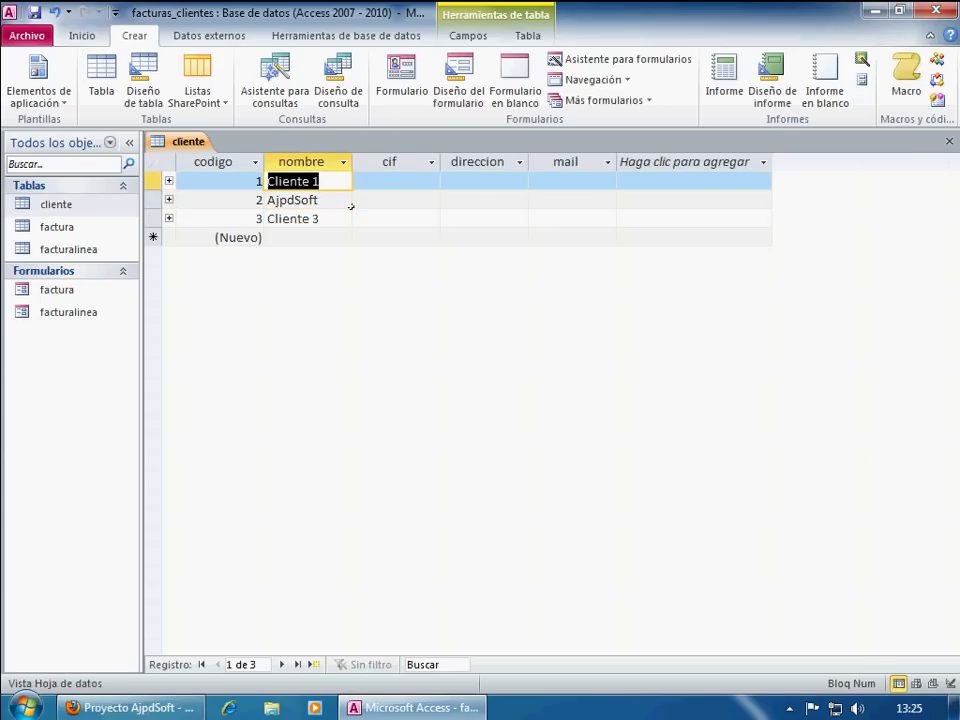
pyautogui.click(949, 141)
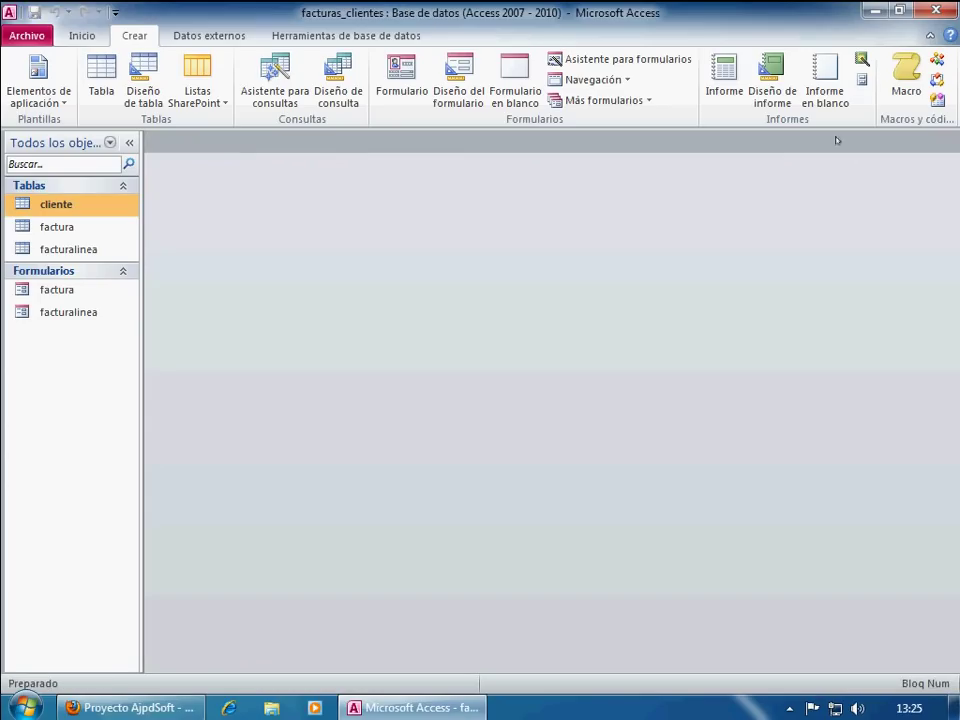
# Step: Open the factura form, check the client name shown in the second record, and close the form
pyautogui.doubleClick(58, 290)
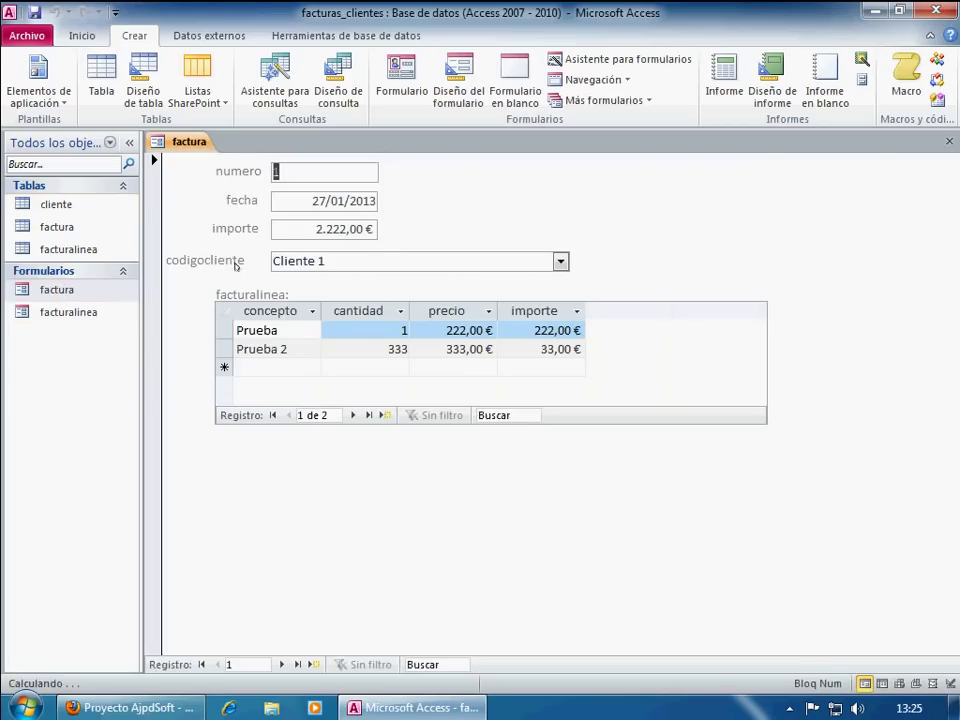
pyautogui.press('pagedown')
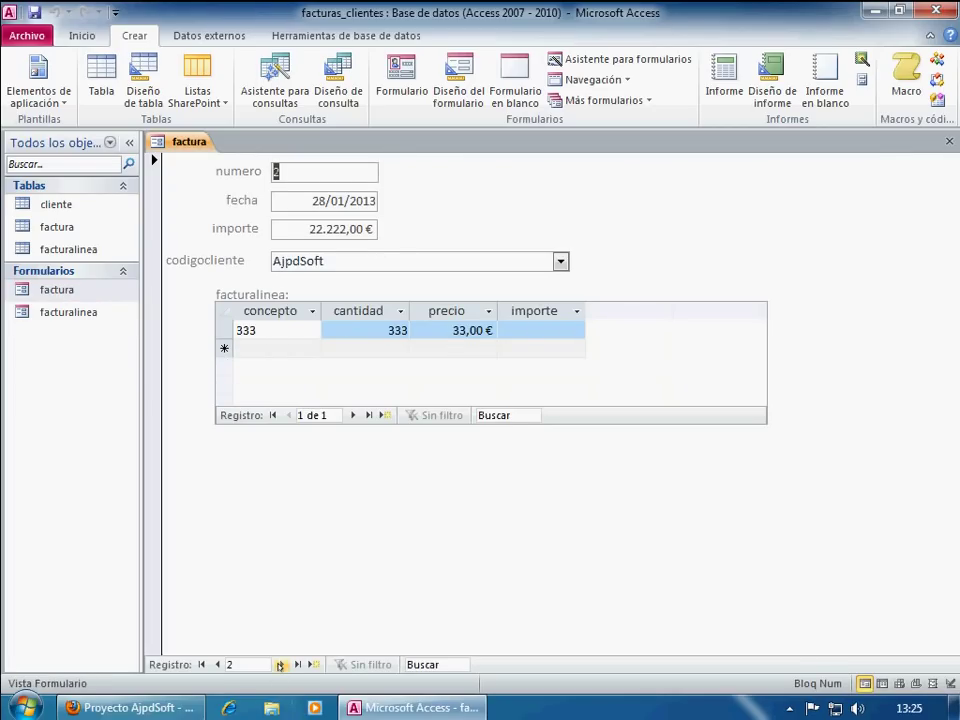
pyautogui.click(336, 258)
pyautogui.doubleClick(280, 263)
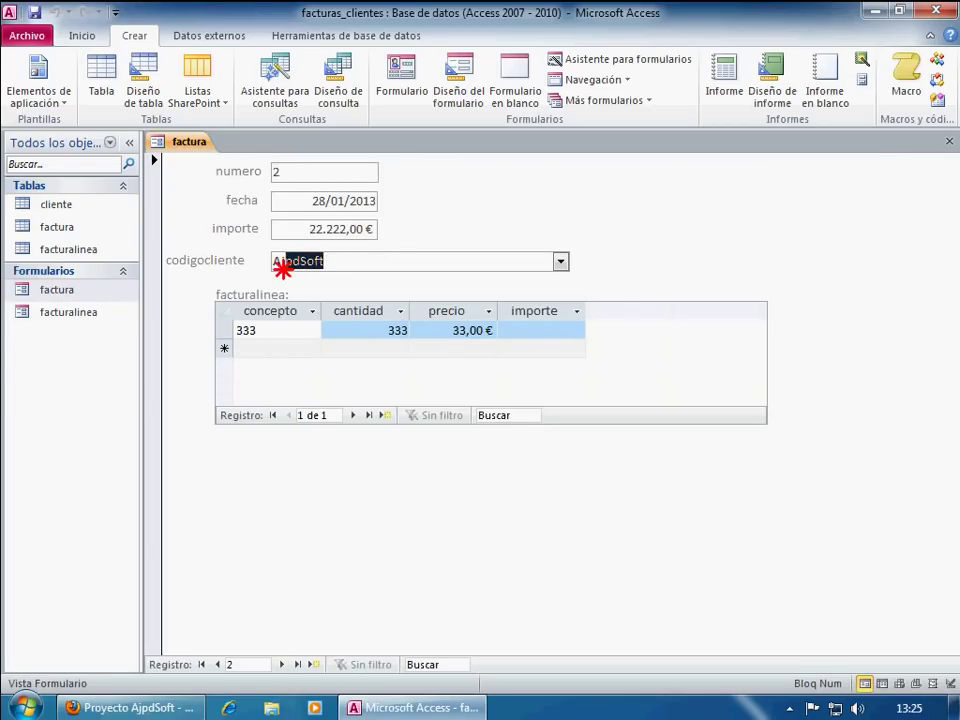
pyautogui.click(947, 141)
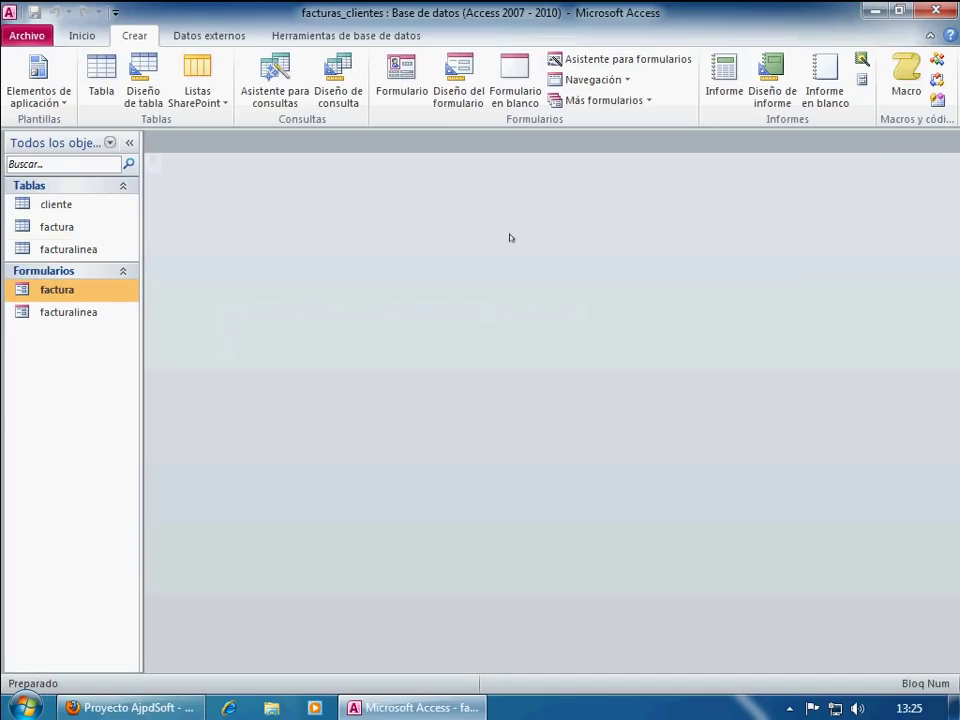